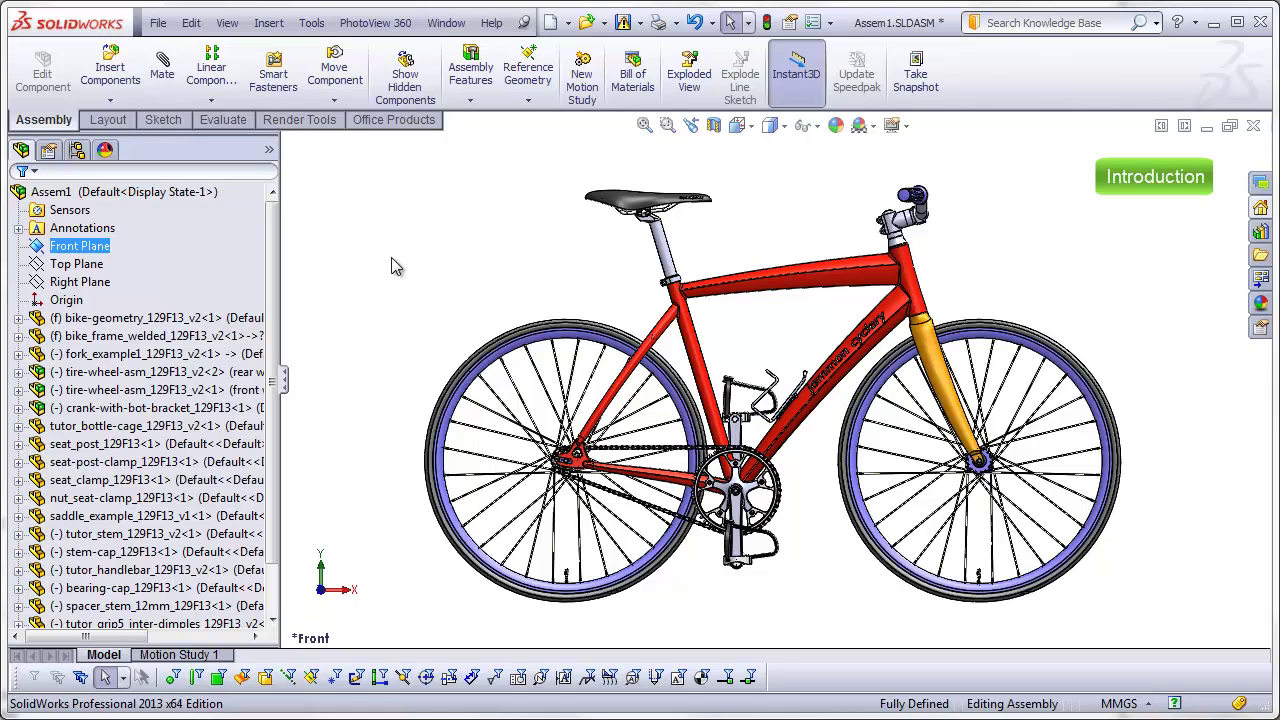
# Angle the view and display the socket cap screw's Default mate reference on its head
pyautogui.moveTo(766, 222); pyautogui.dragTo(910, 180, button='middle')
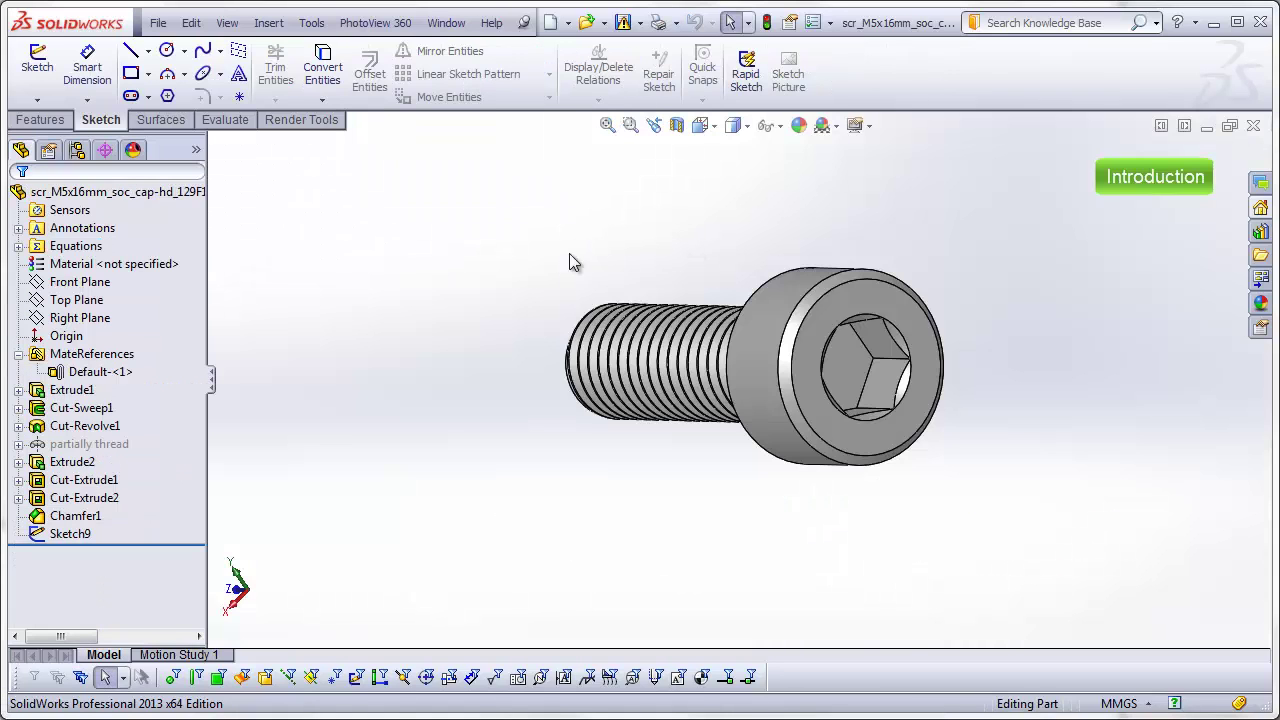
pyautogui.moveTo(500, 350); pyautogui.dragTo(640, 331, button='middle')
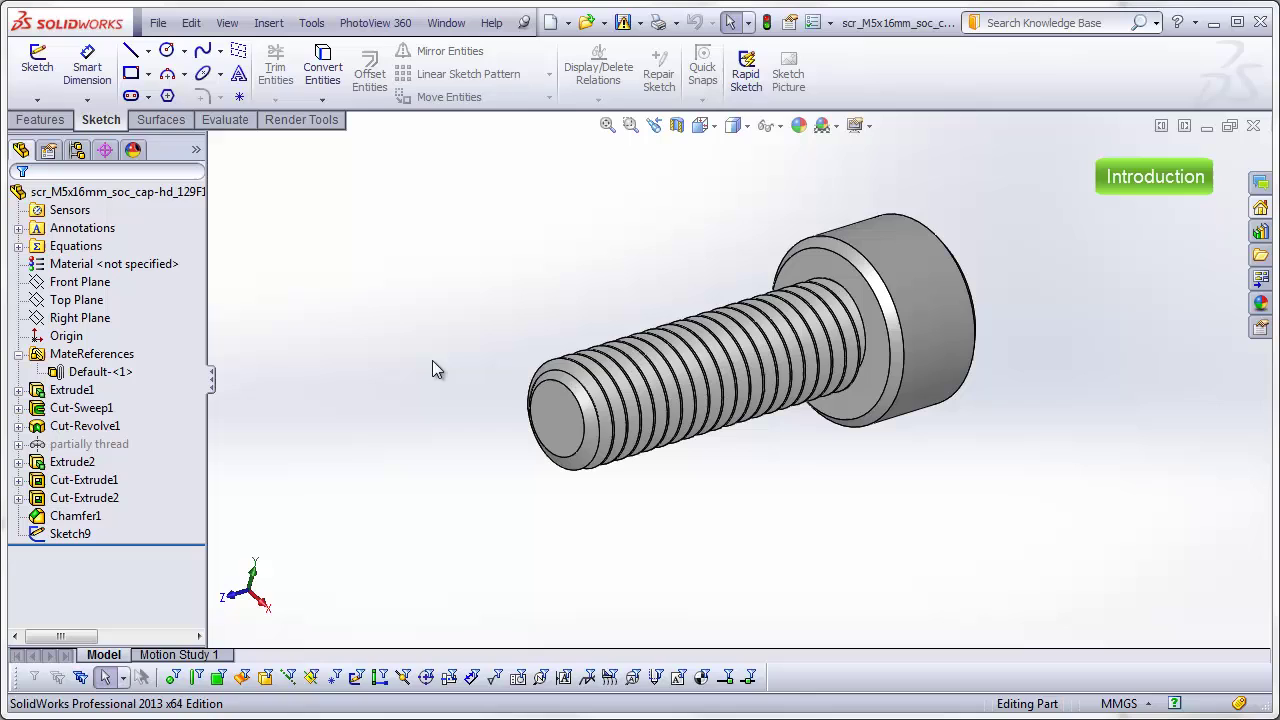
pyautogui.click(130, 354)
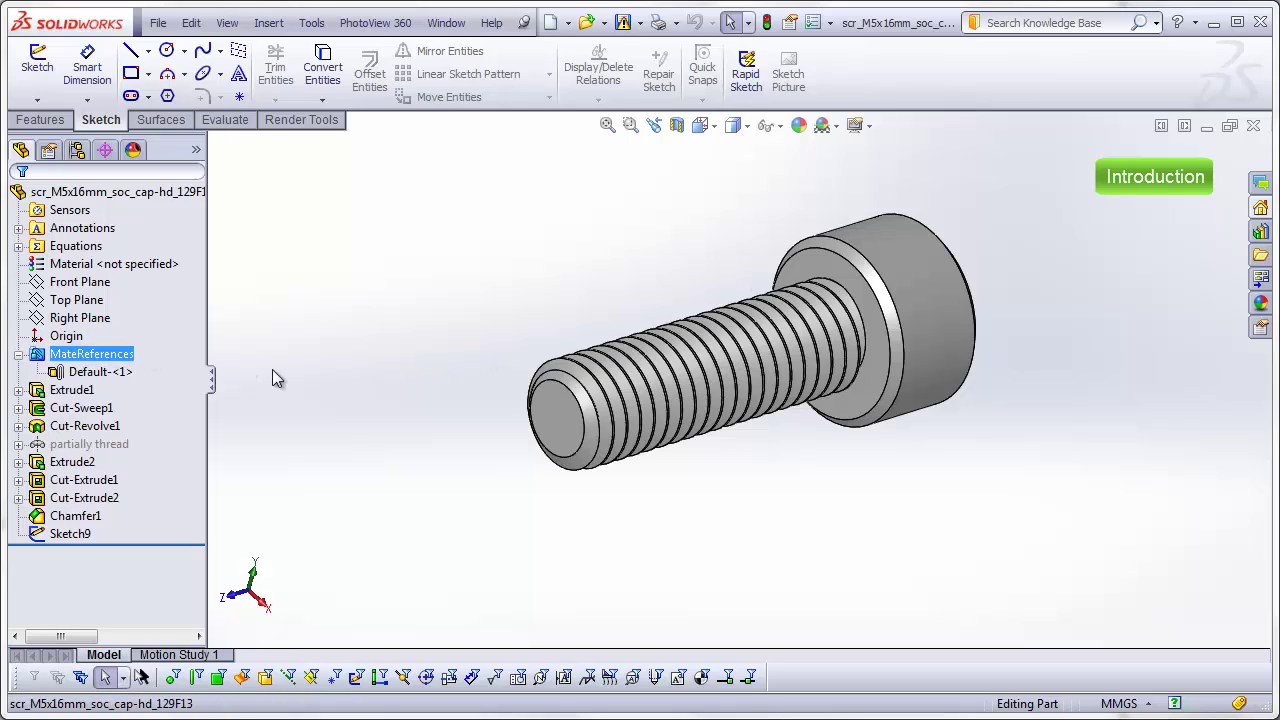
pyautogui.click(125, 372)
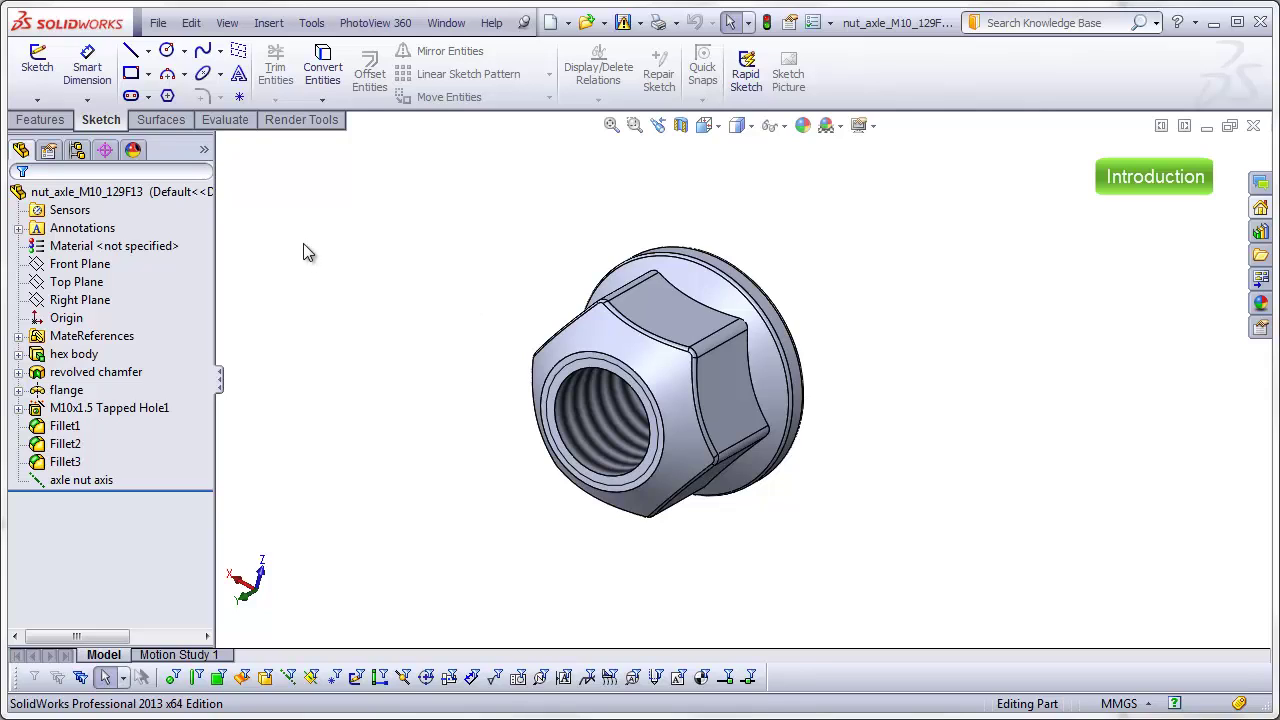
# Show the 'axle nut axis' of the nut_axle_M10_129F13 part in the view
pyautogui.click(100, 480)
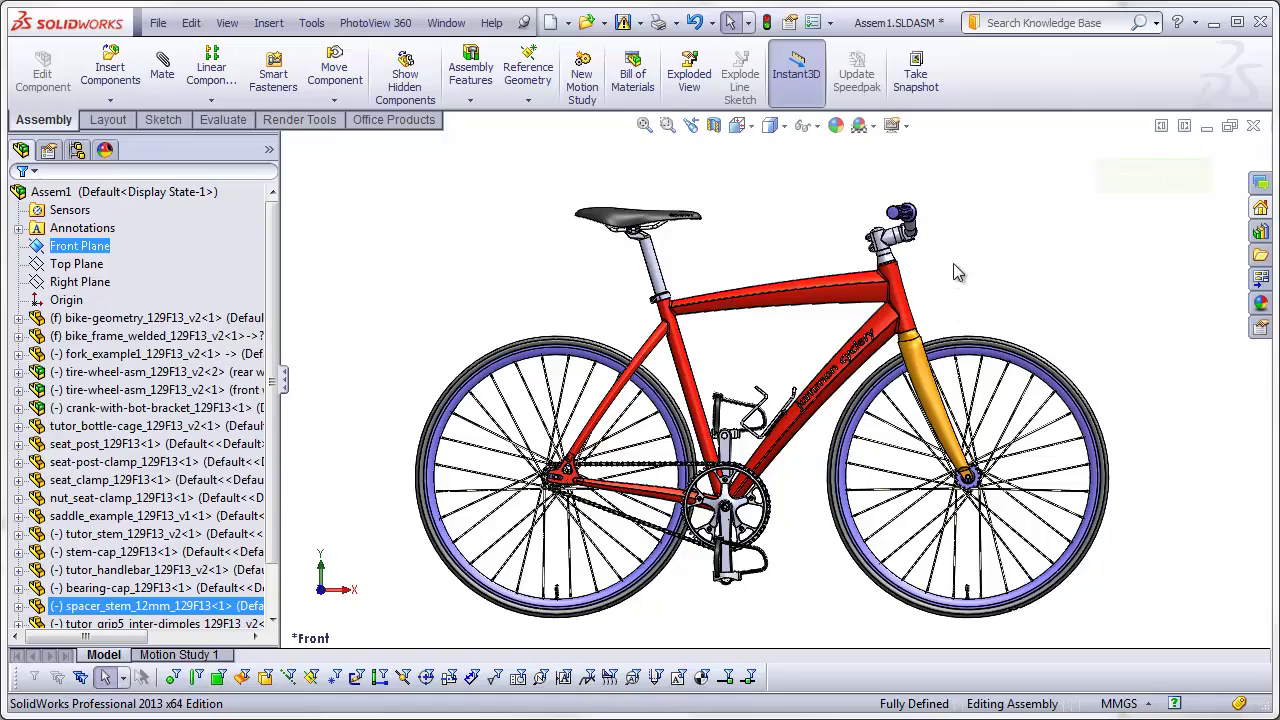
# Orbit and zoom in on the stem's handlebar clamp and its four M5x0.8 tapped holes
pyautogui.moveTo(860, 335); pyautogui.dragTo(890, 286, button='middle')
pyautogui.scroll(-8, 880, 286)
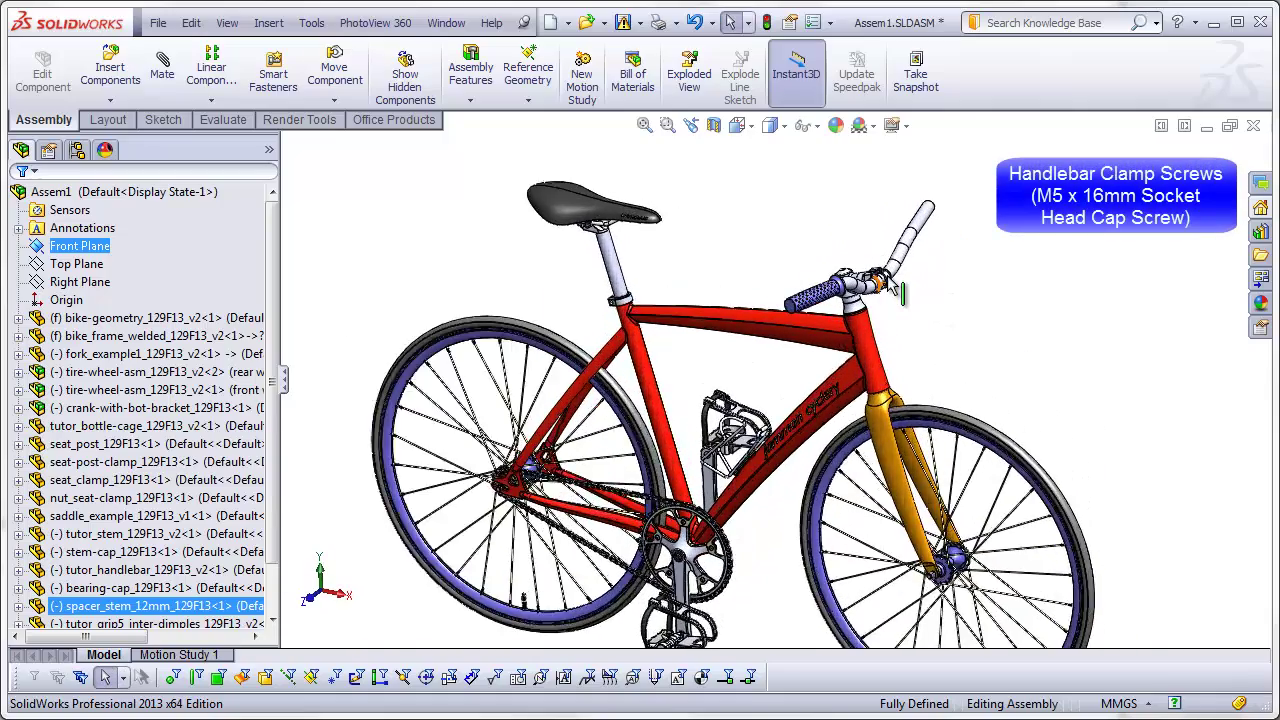
pyautogui.scroll(-5, 793, 302)
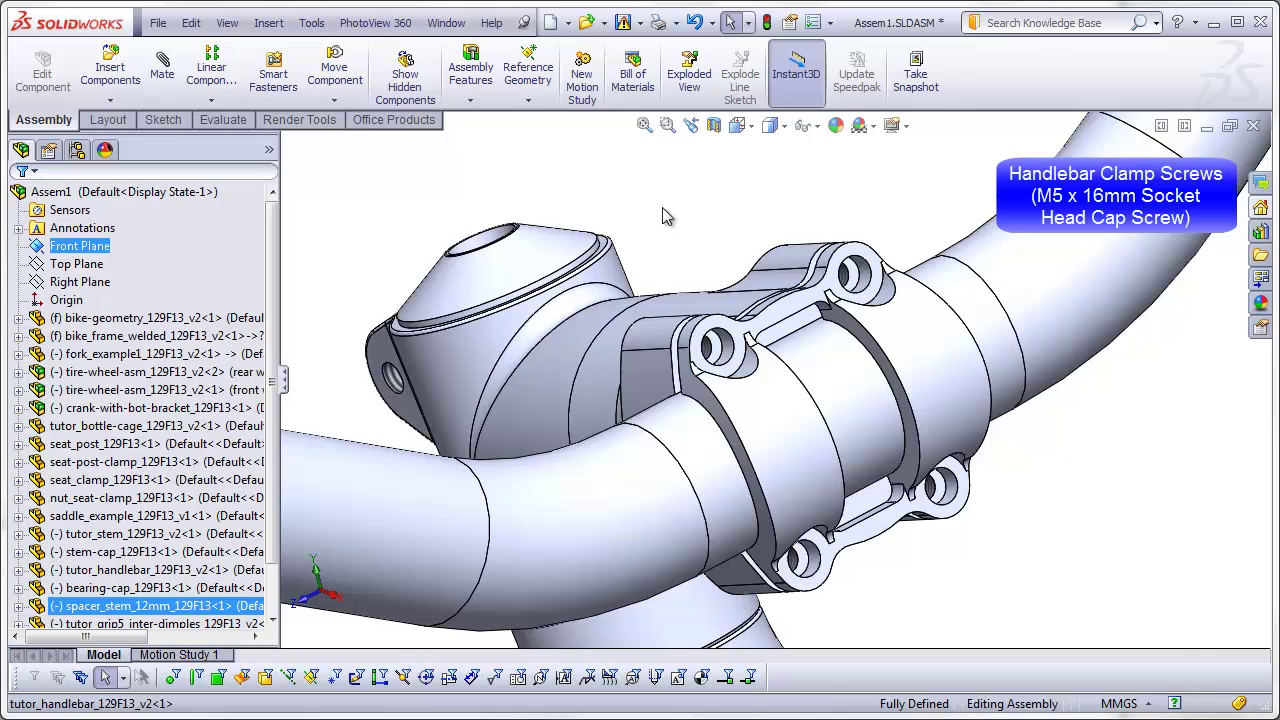
# Insert scr_M5x16mm_soc_cap-hd_129F13 from Open documents and seat it in a clamp hole
pyautogui.click(111, 75)
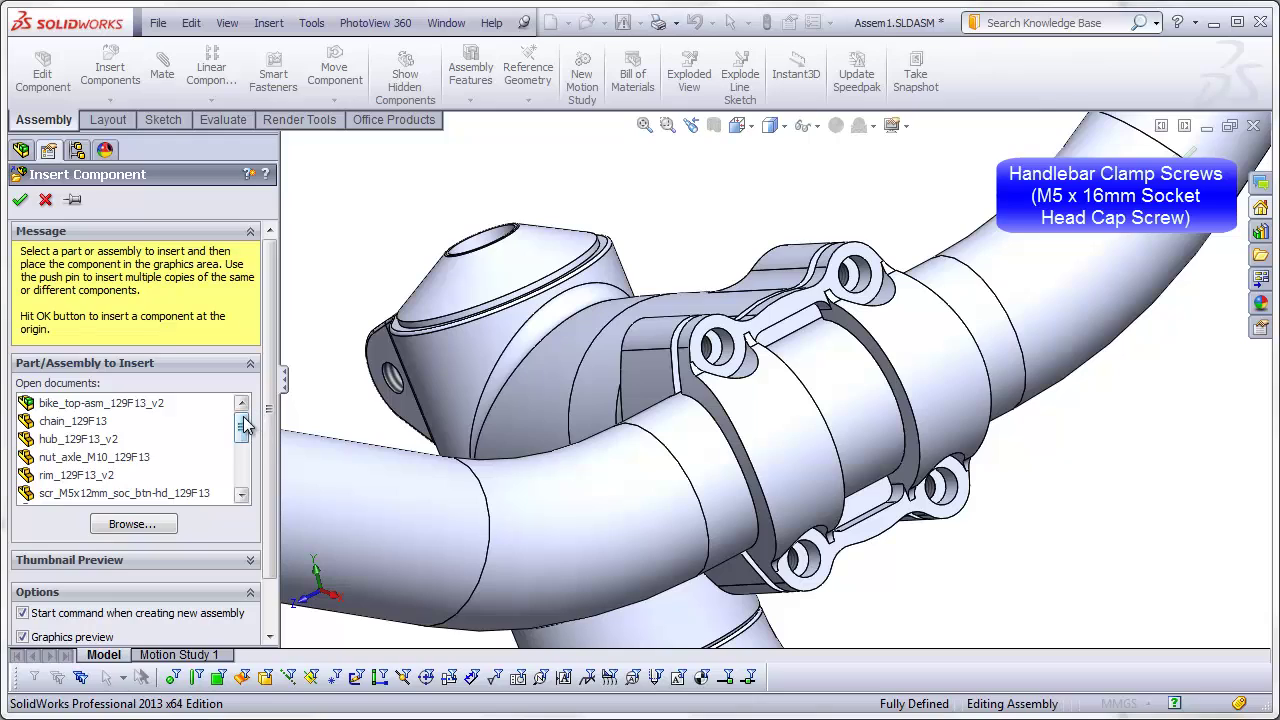
pyautogui.moveTo(245, 425); pyautogui.dragTo(245, 440)
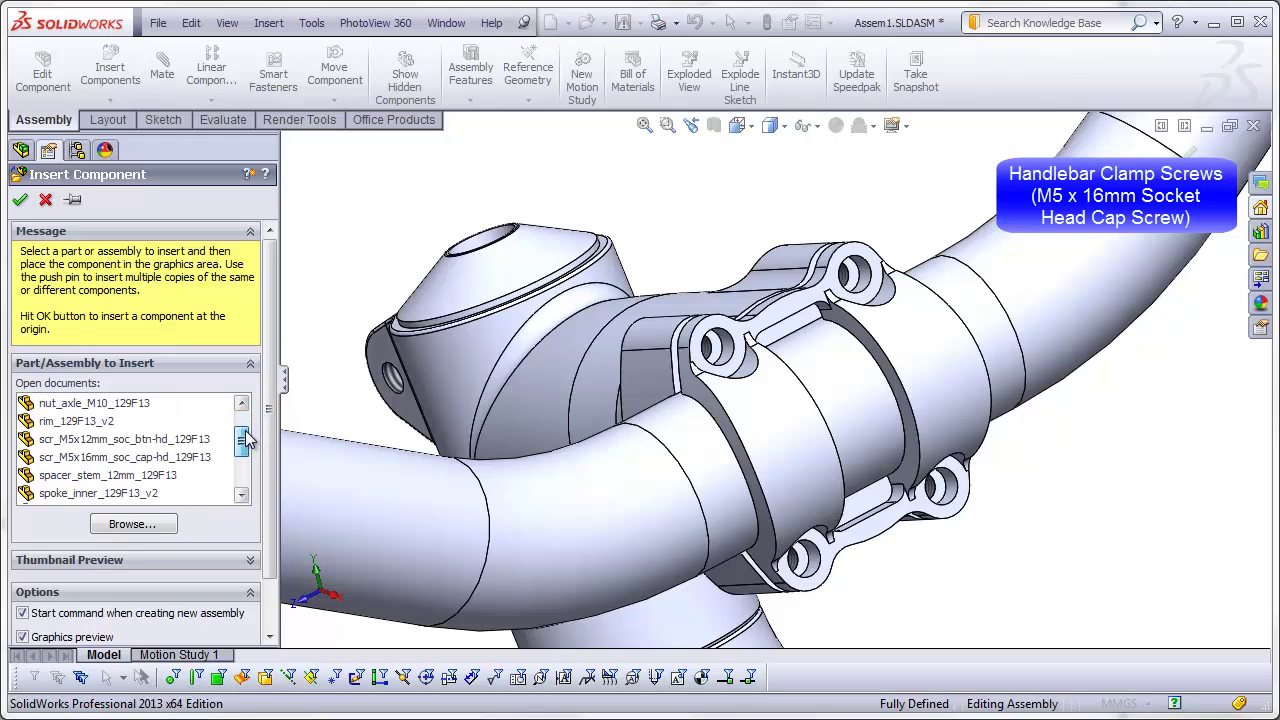
pyautogui.click(150, 459)
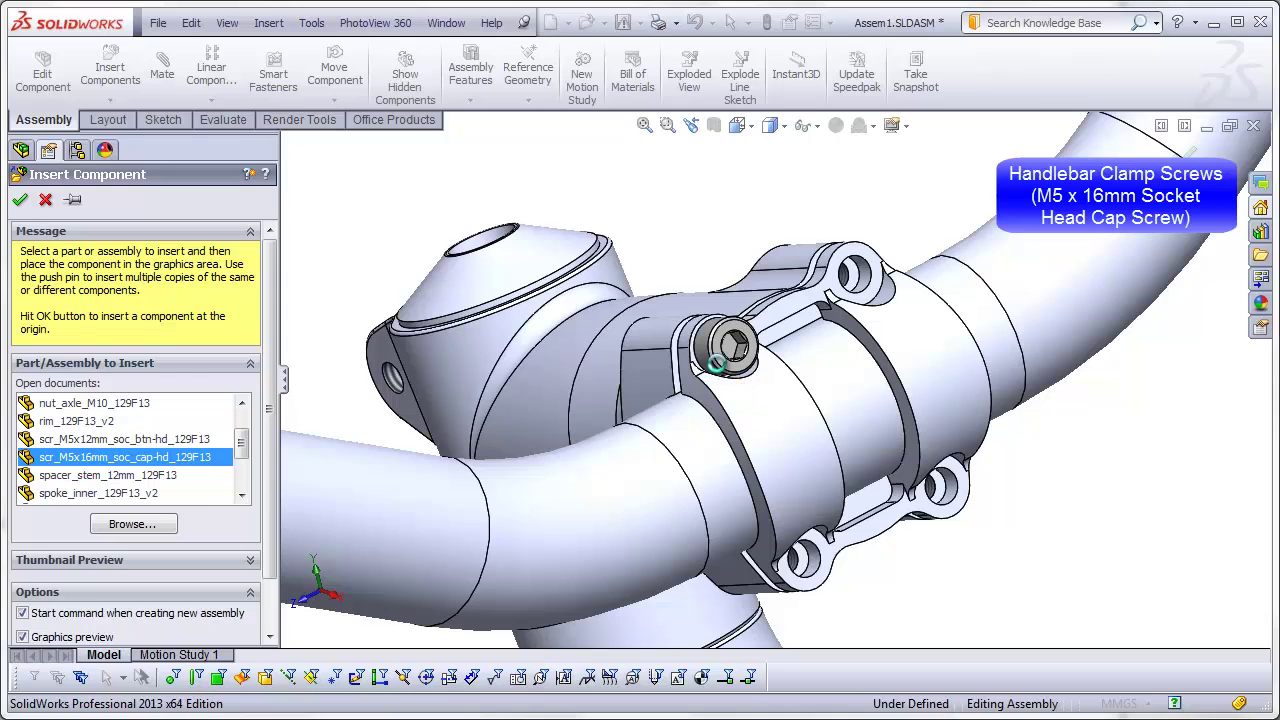
pyautogui.click(720, 367)
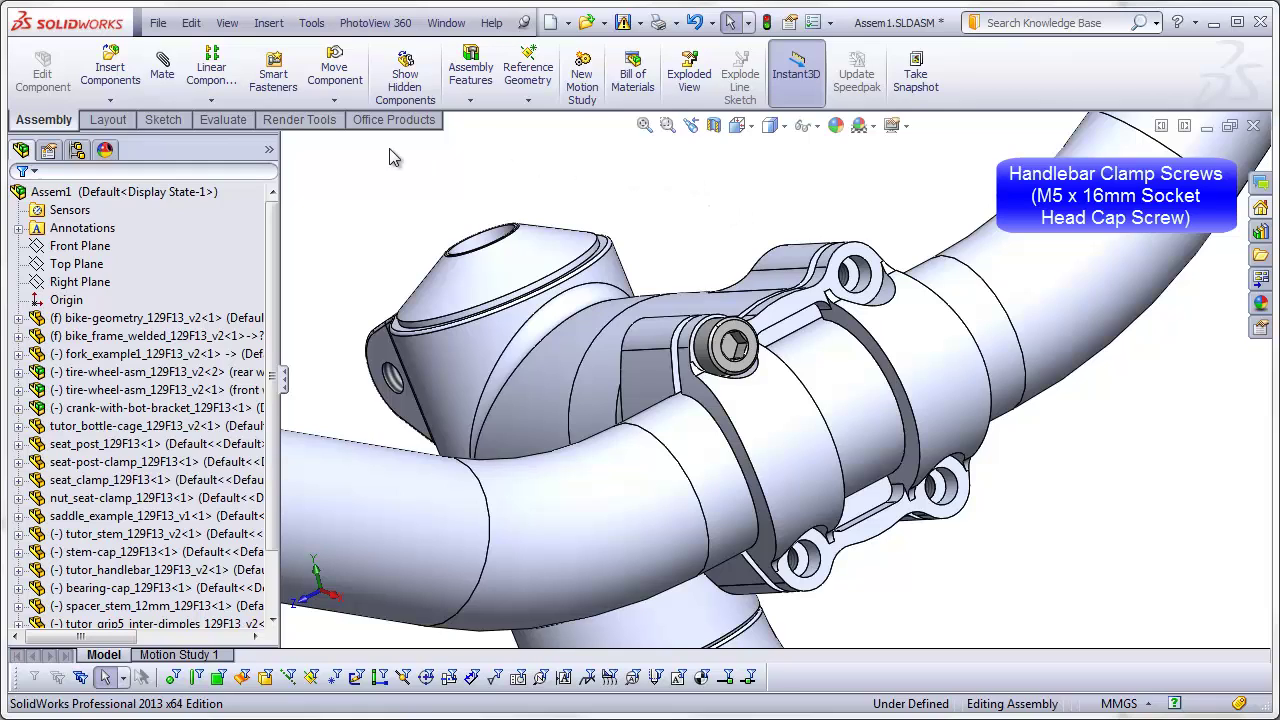
# Create a Feature Driven Component Pattern of the M5 screw driven by the clamp's Ø5.5 hole
pyautogui.click(211, 100)
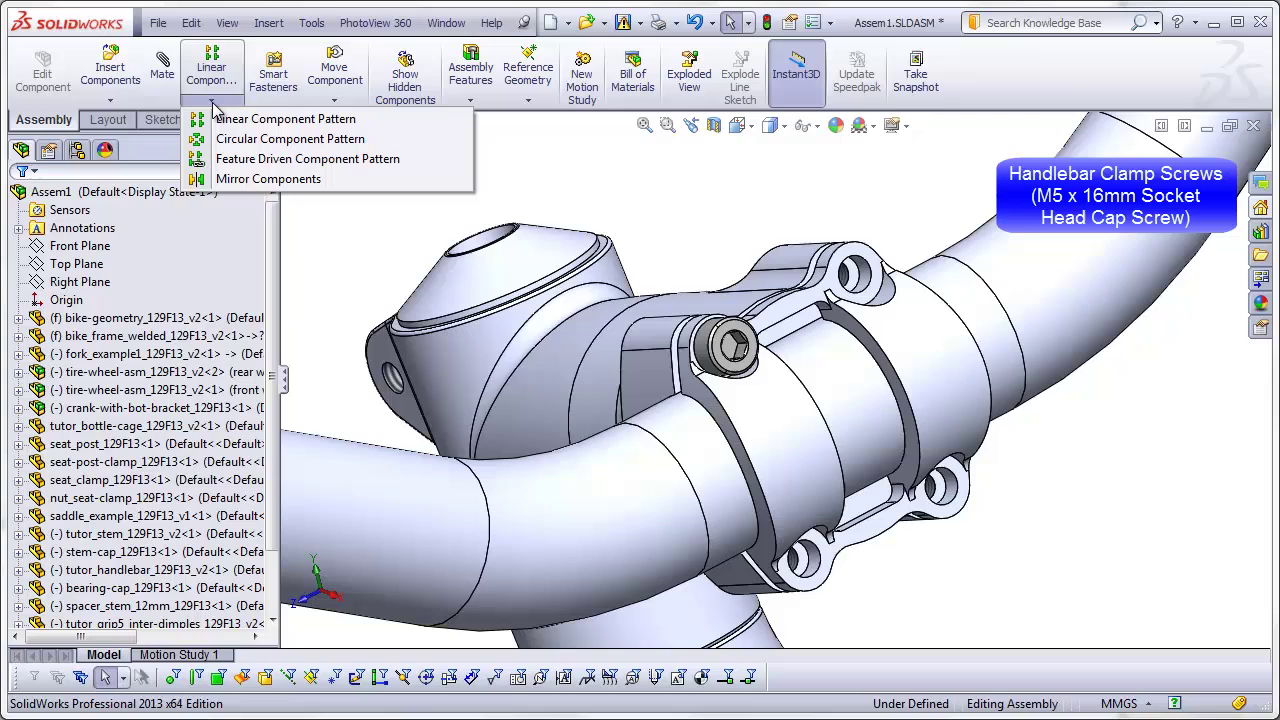
pyautogui.click(236, 160)
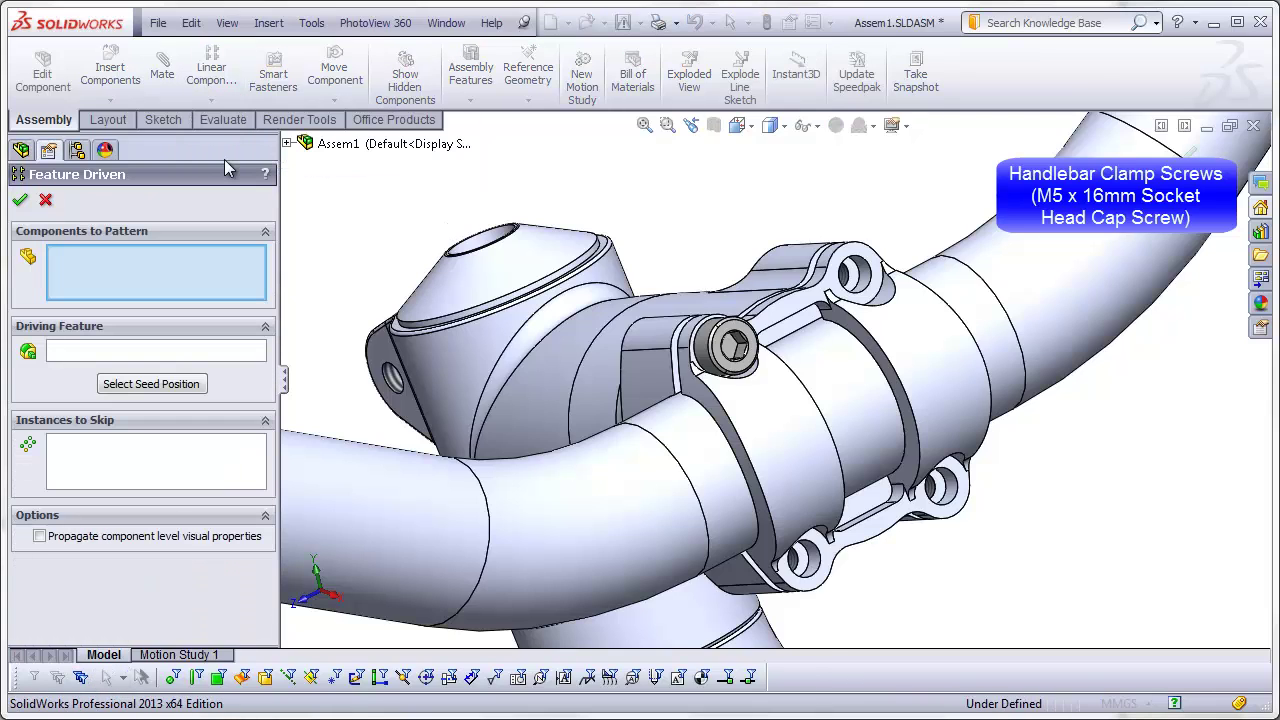
pyautogui.click(703, 345)
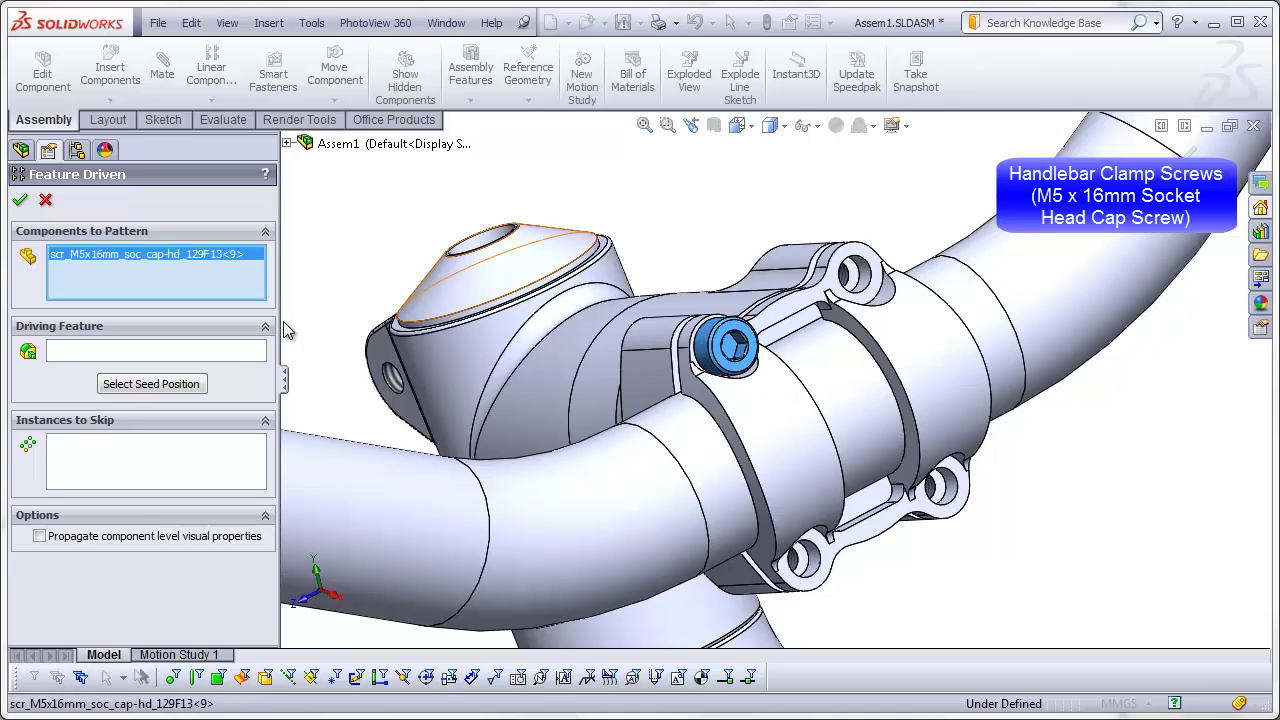
pyautogui.click(221, 350)
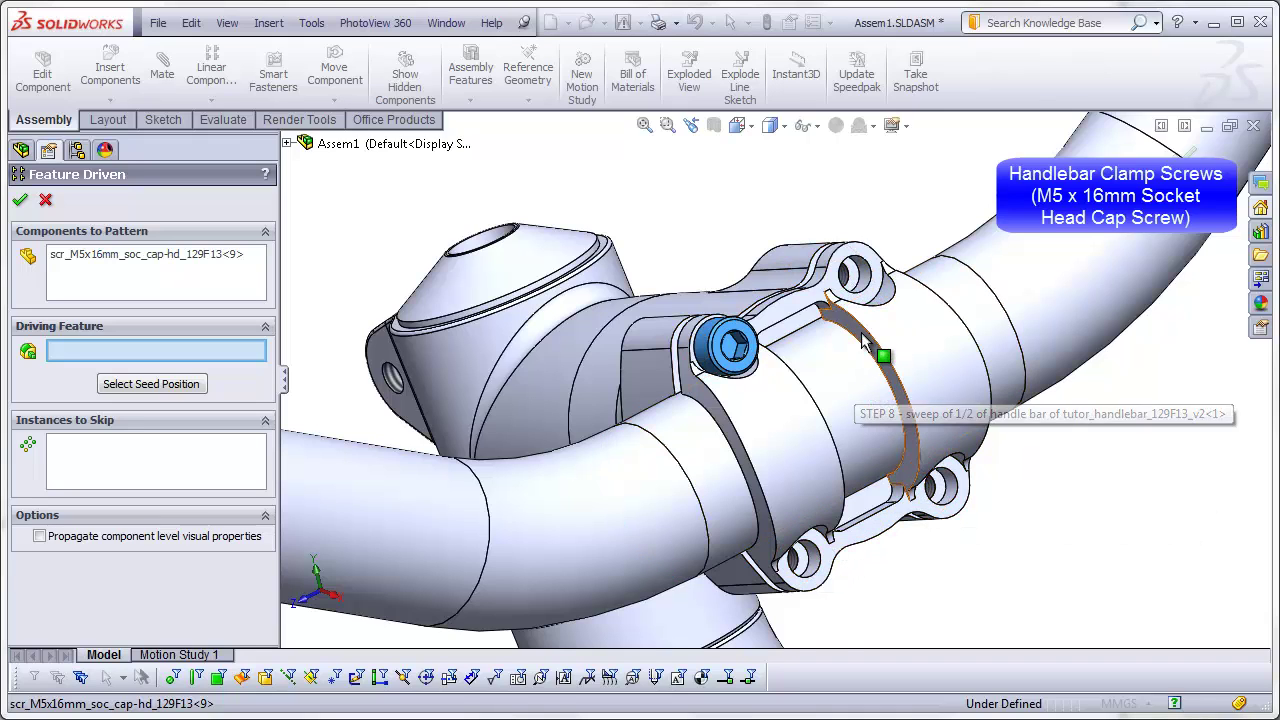
pyautogui.scroll(-3, 861, 332)
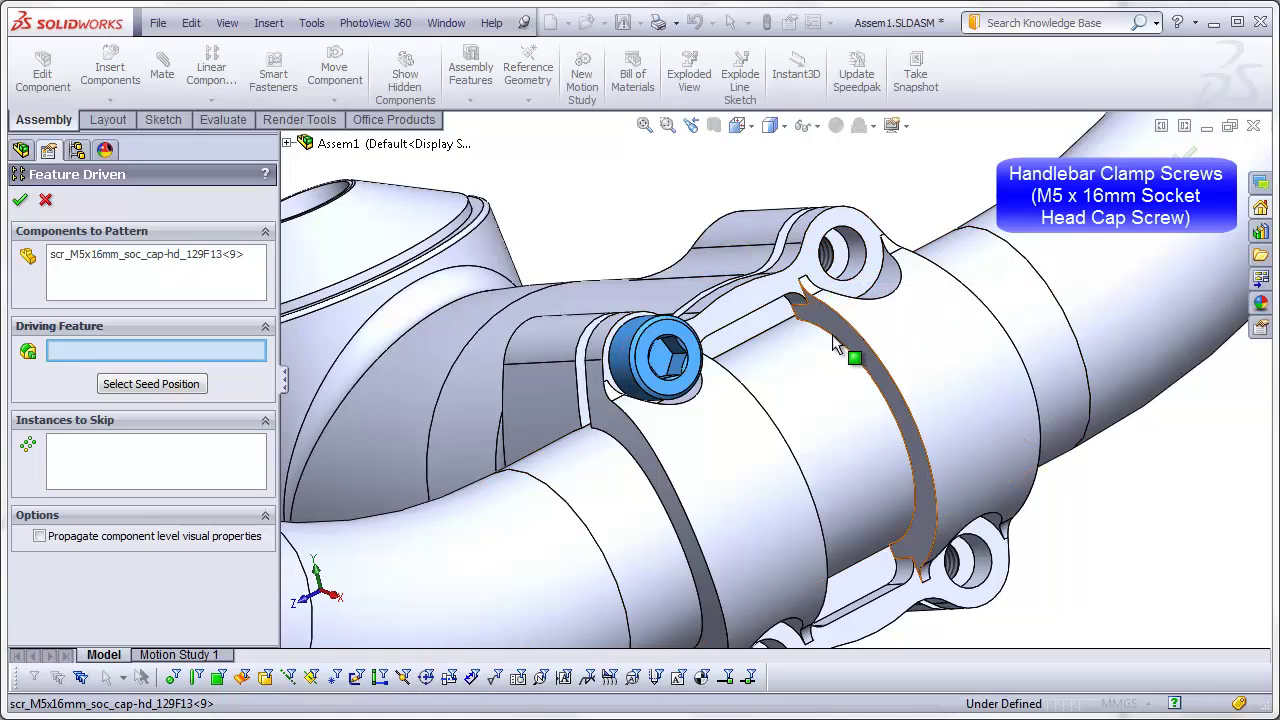
pyautogui.click(856, 258)
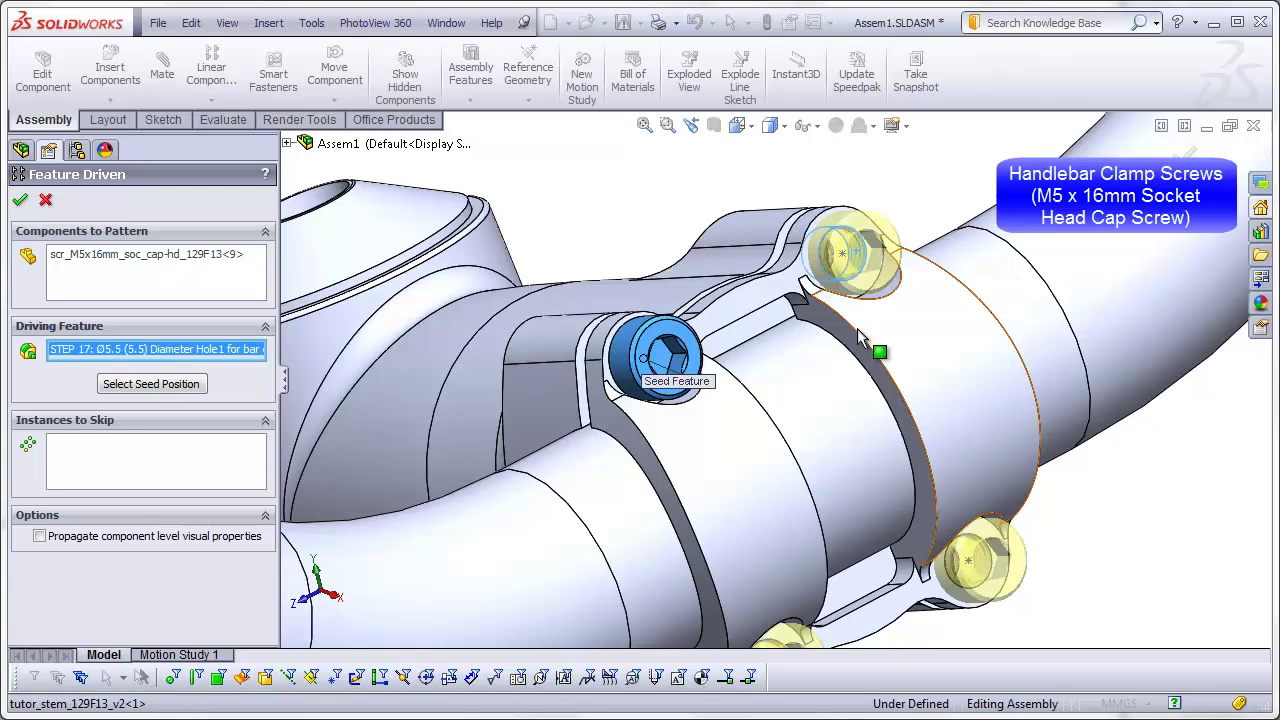
pyautogui.scroll(2, 909, 591)
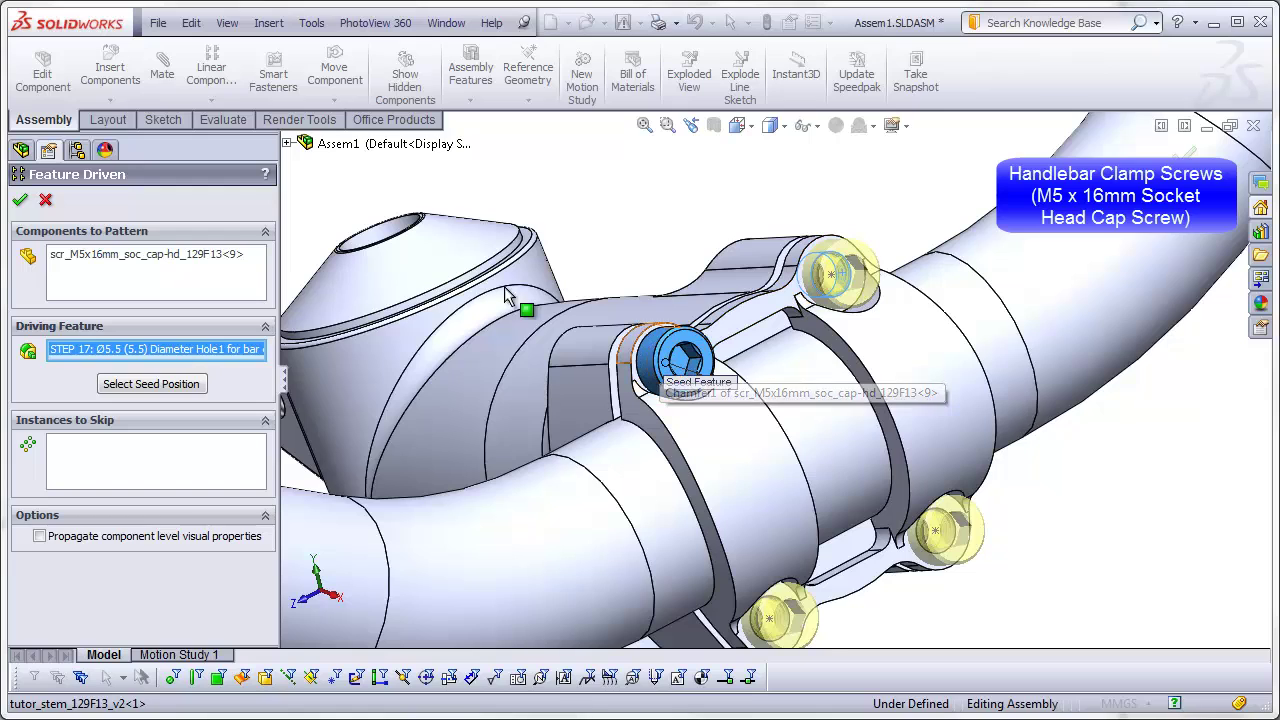
pyautogui.click(21, 201)
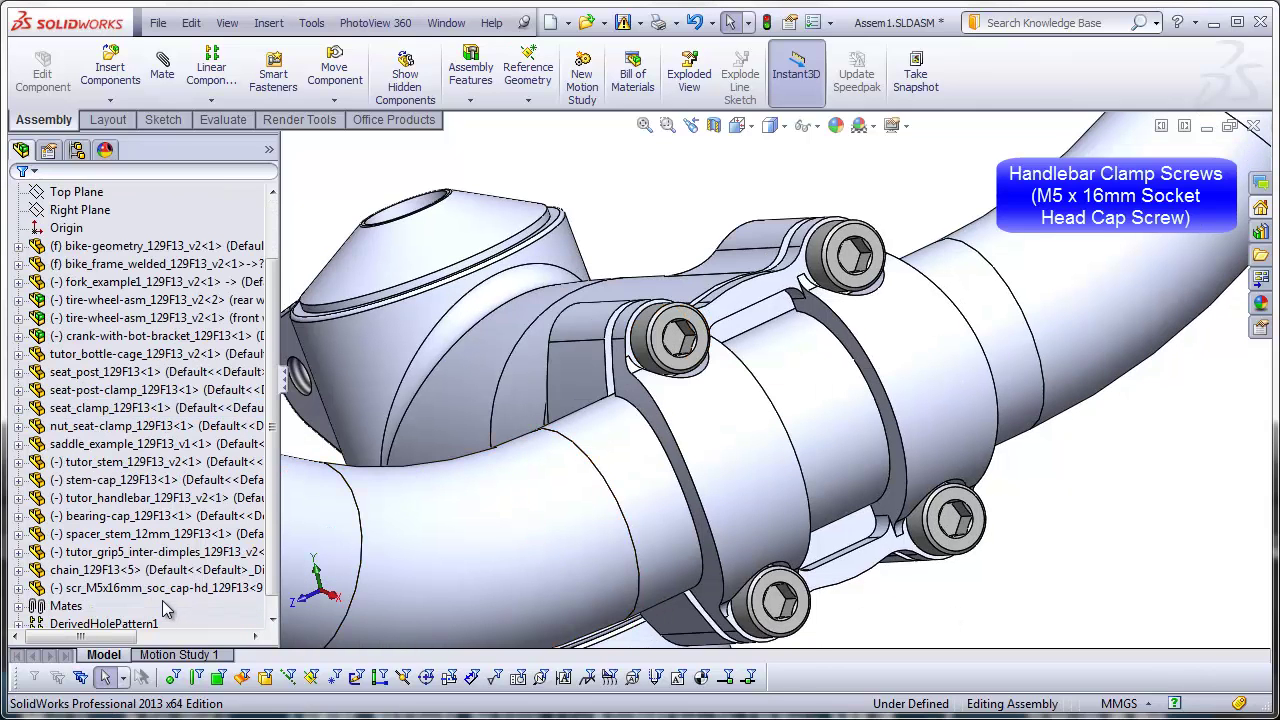
# Expand DerivedHolePattern1 to check its three screw copies, then collapse it
pyautogui.click(160, 588)
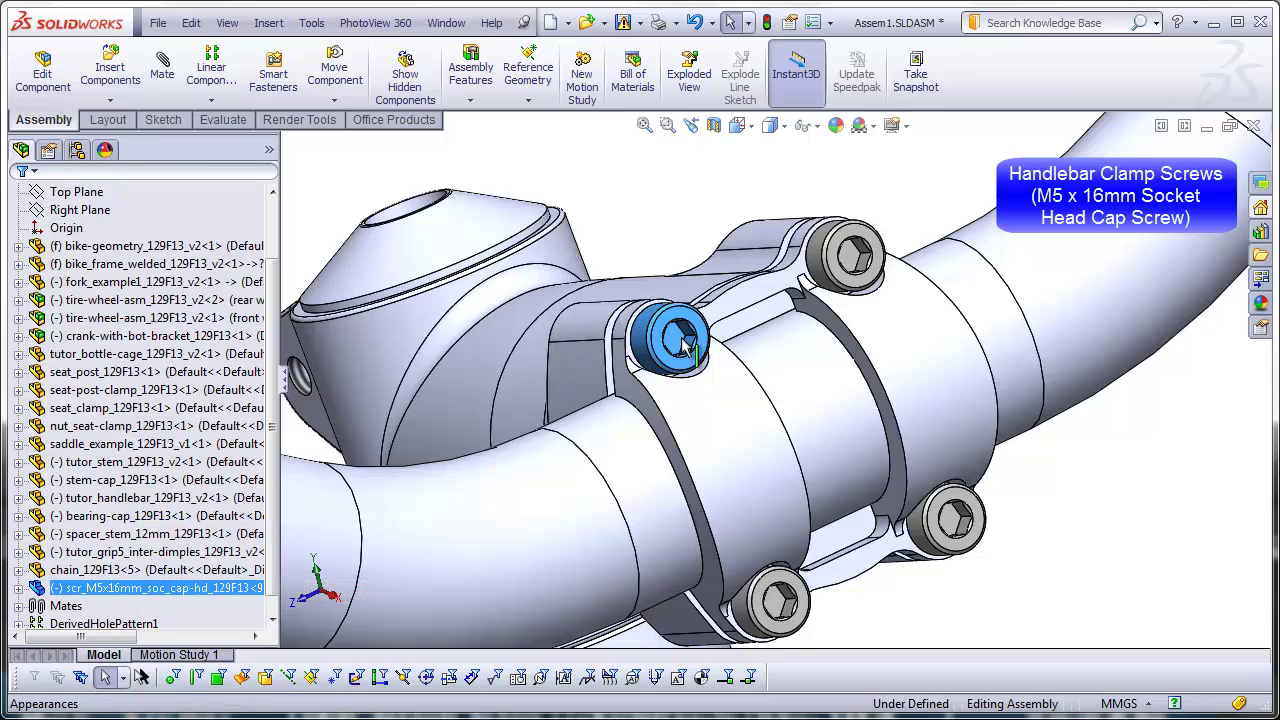
pyautogui.scroll(-1, 273, 573)
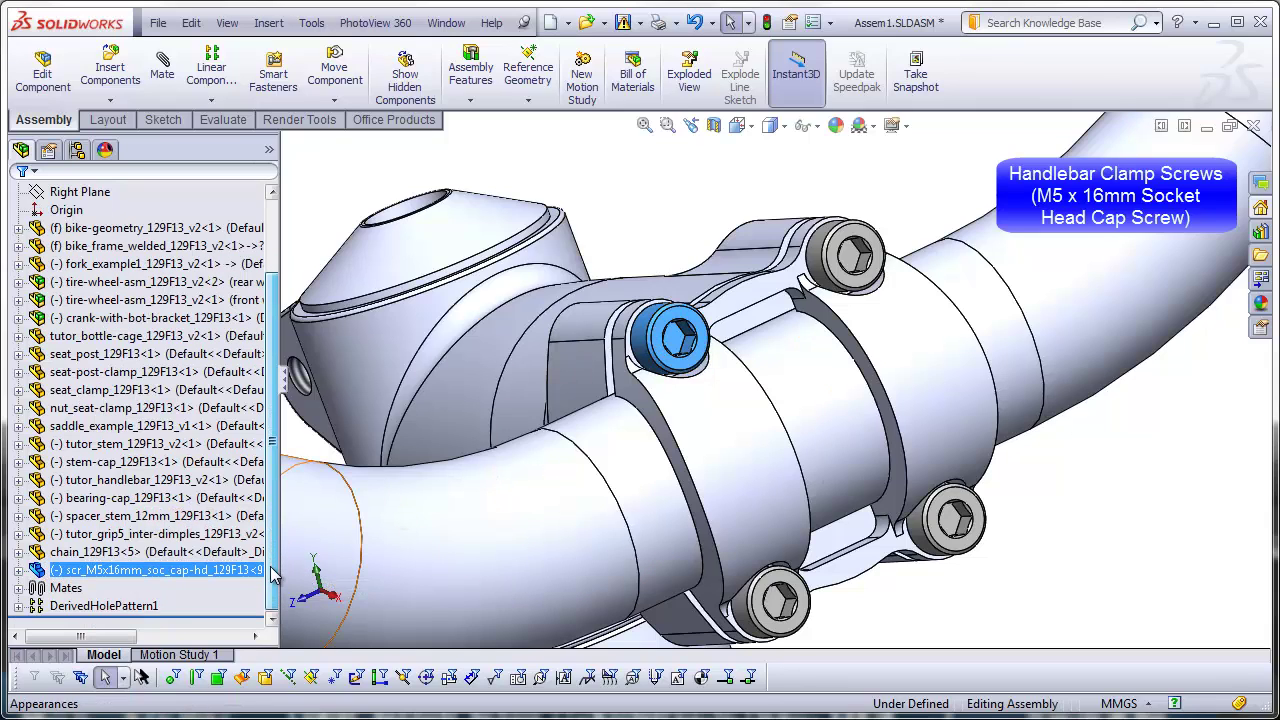
pyautogui.keyDown('ctrl'); pyautogui.click(104, 606); pyautogui.keyUp('ctrl')
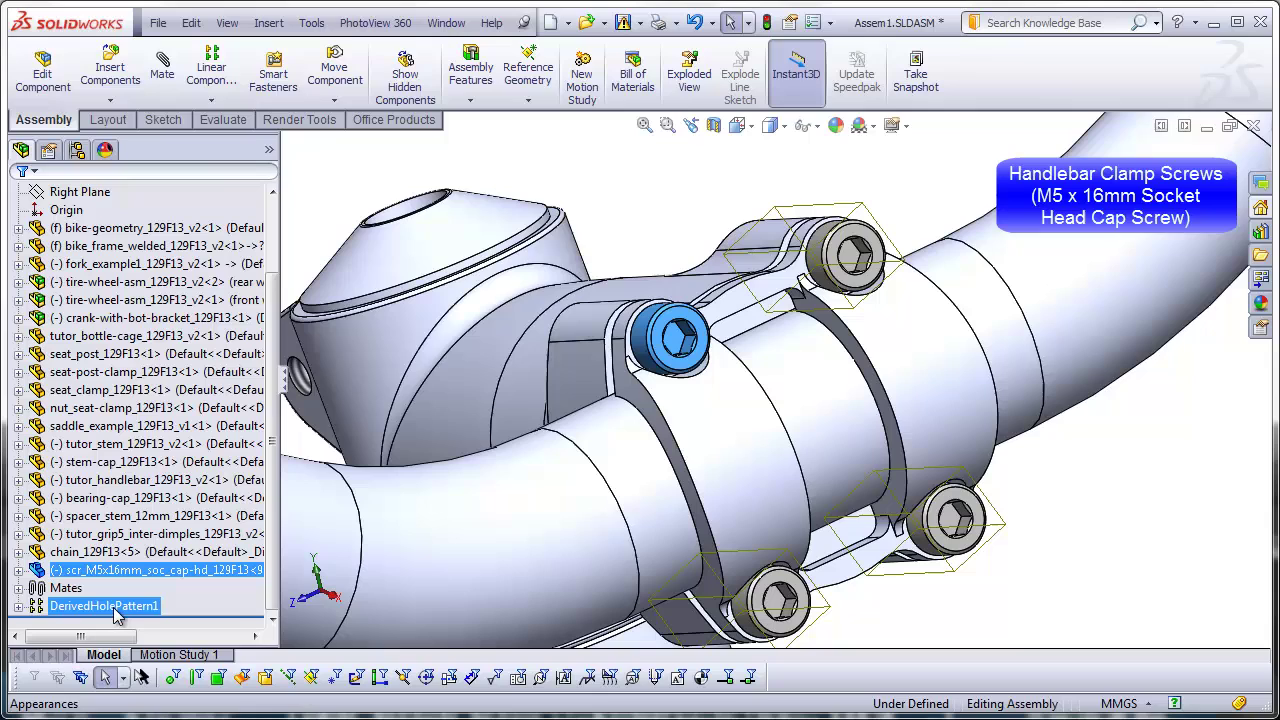
pyautogui.keyDown('ctrl'); pyautogui.click(120, 610); pyautogui.keyUp('ctrl')
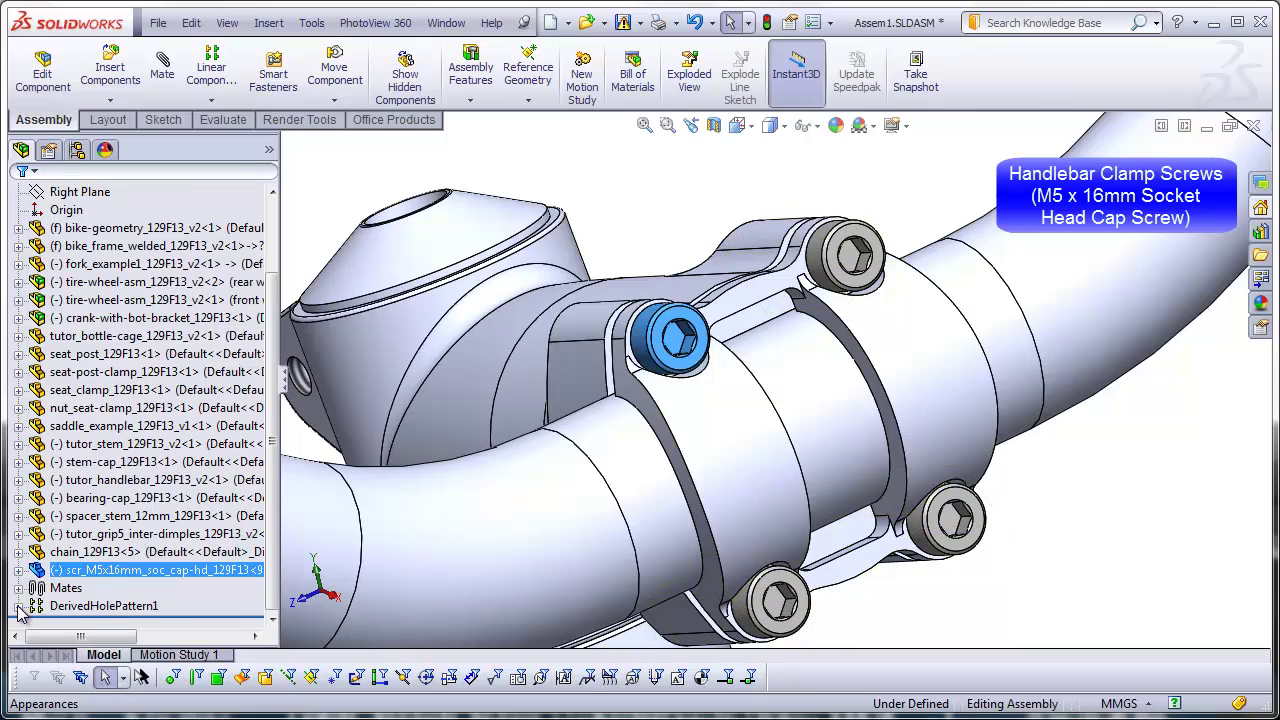
pyautogui.click(18, 606)
pyautogui.click(95, 570)
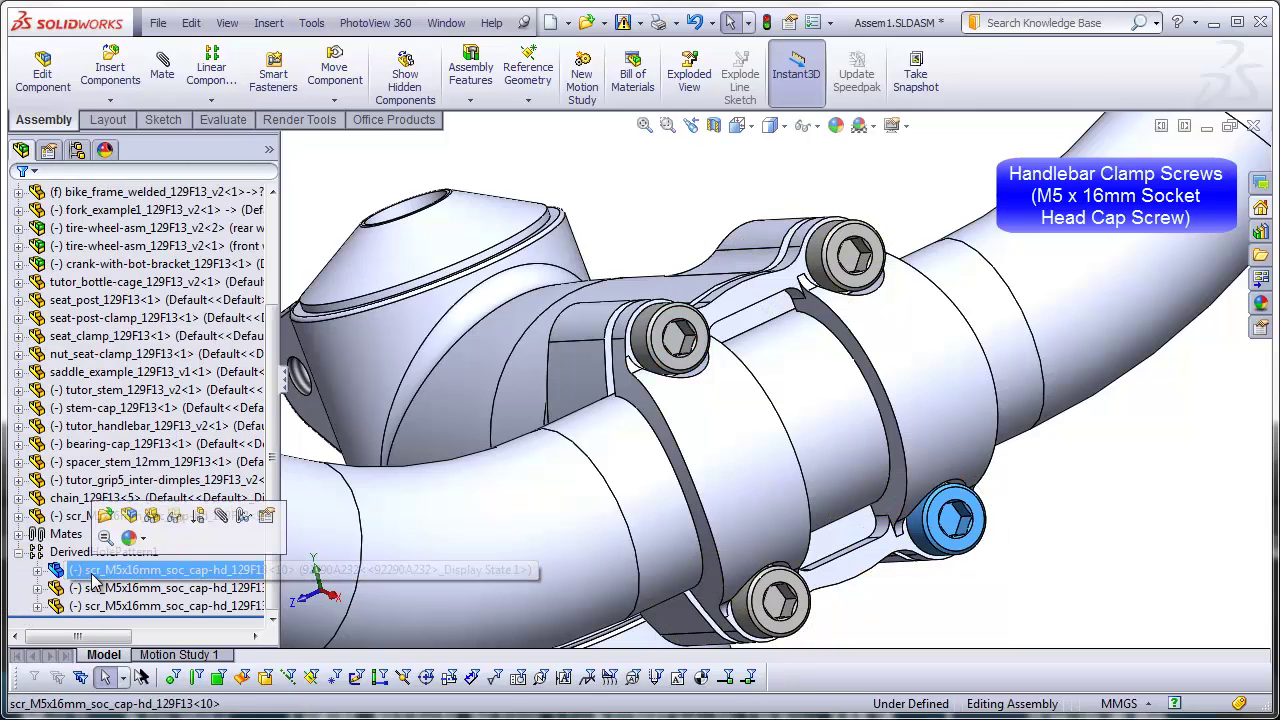
pyautogui.click(96, 588)
pyautogui.click(95, 606)
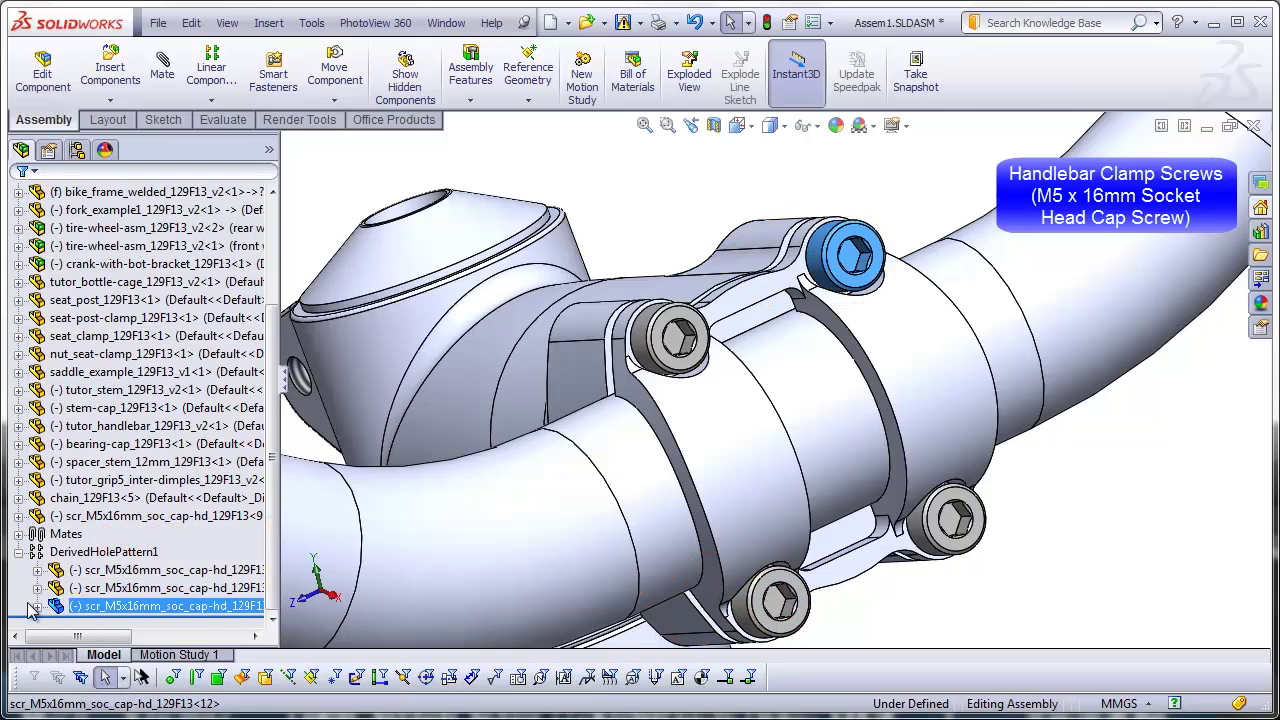
pyautogui.click(18, 553)
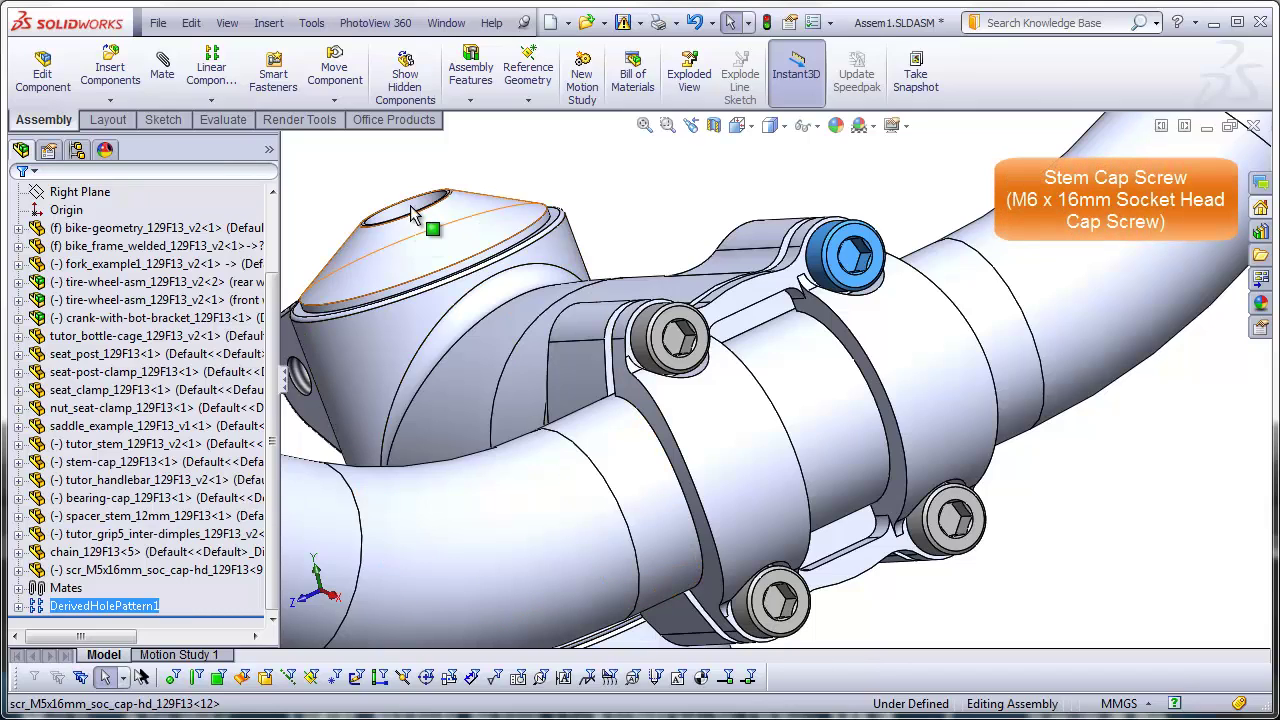
# Bring the stem cap's empty counterbored hole into close view and start Insert Components
pyautogui.scroll(5, 495, 296)
pyautogui.moveTo(495, 296); pyautogui.dragTo(619, 388, button='middle')
pyautogui.scroll(-3, 610, 280)
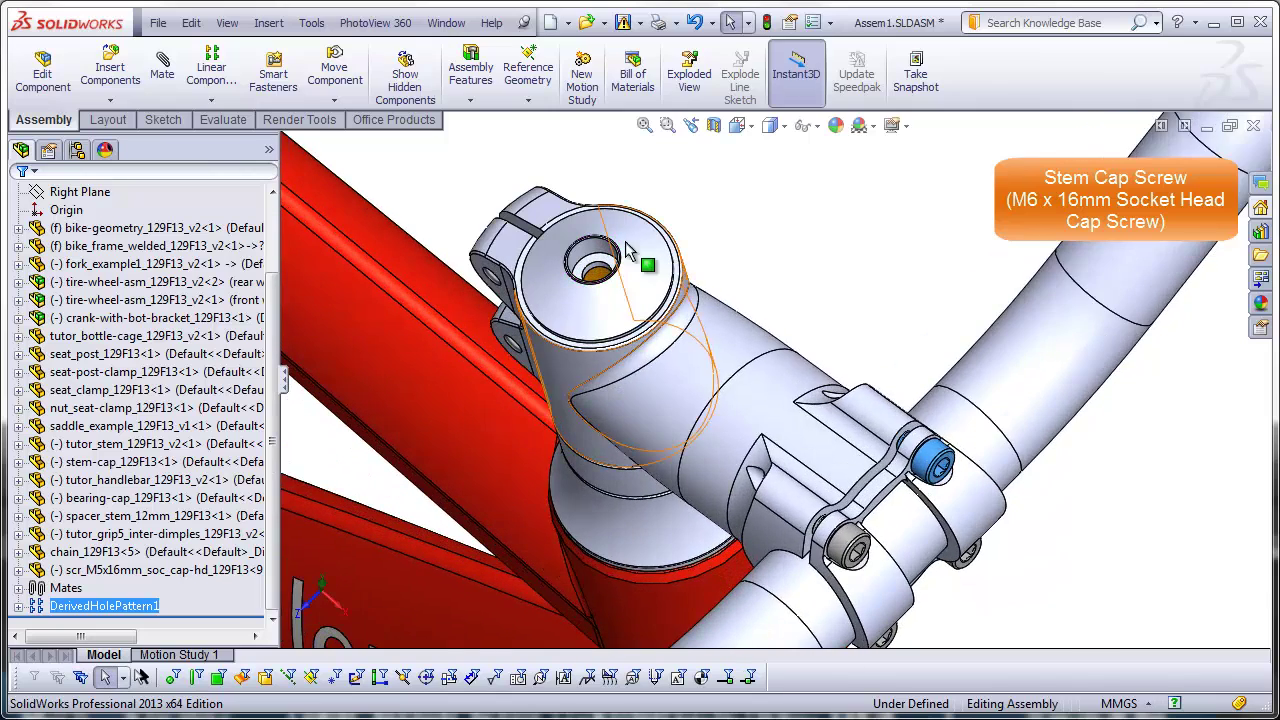
pyautogui.scroll(-3, 612, 220)
pyautogui.scroll(-2, 608, 212)
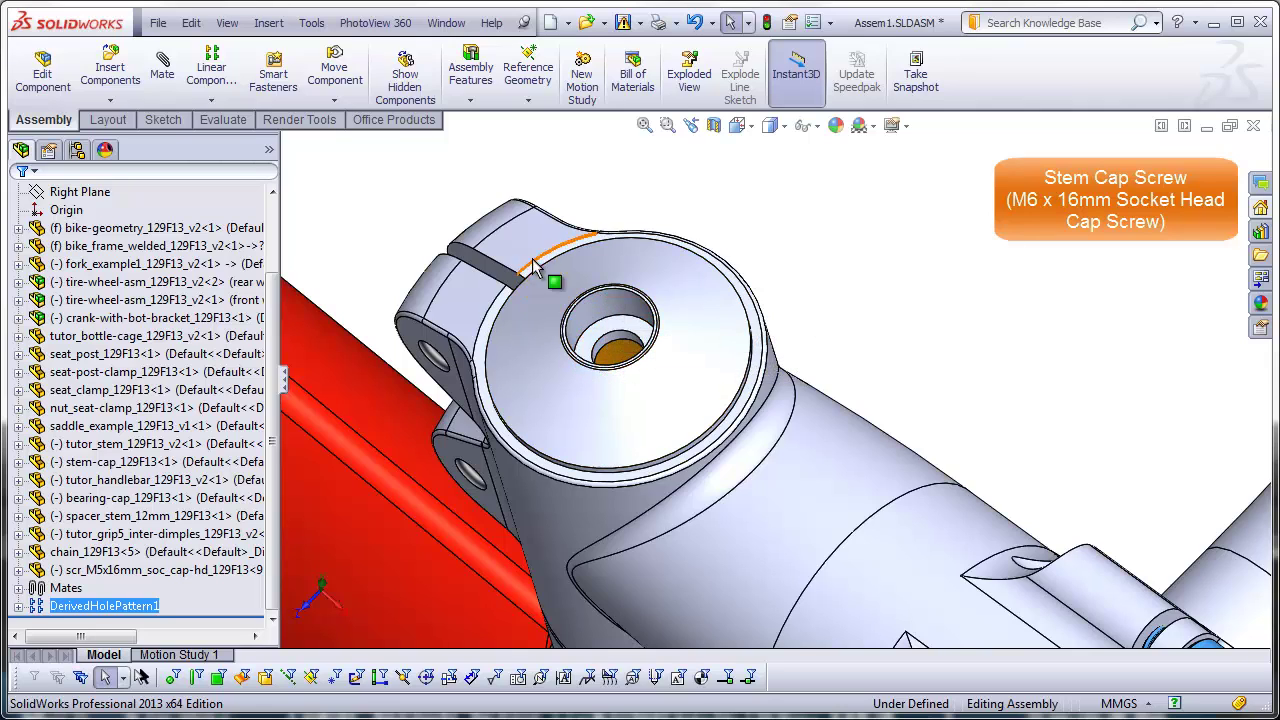
pyautogui.click(114, 74)
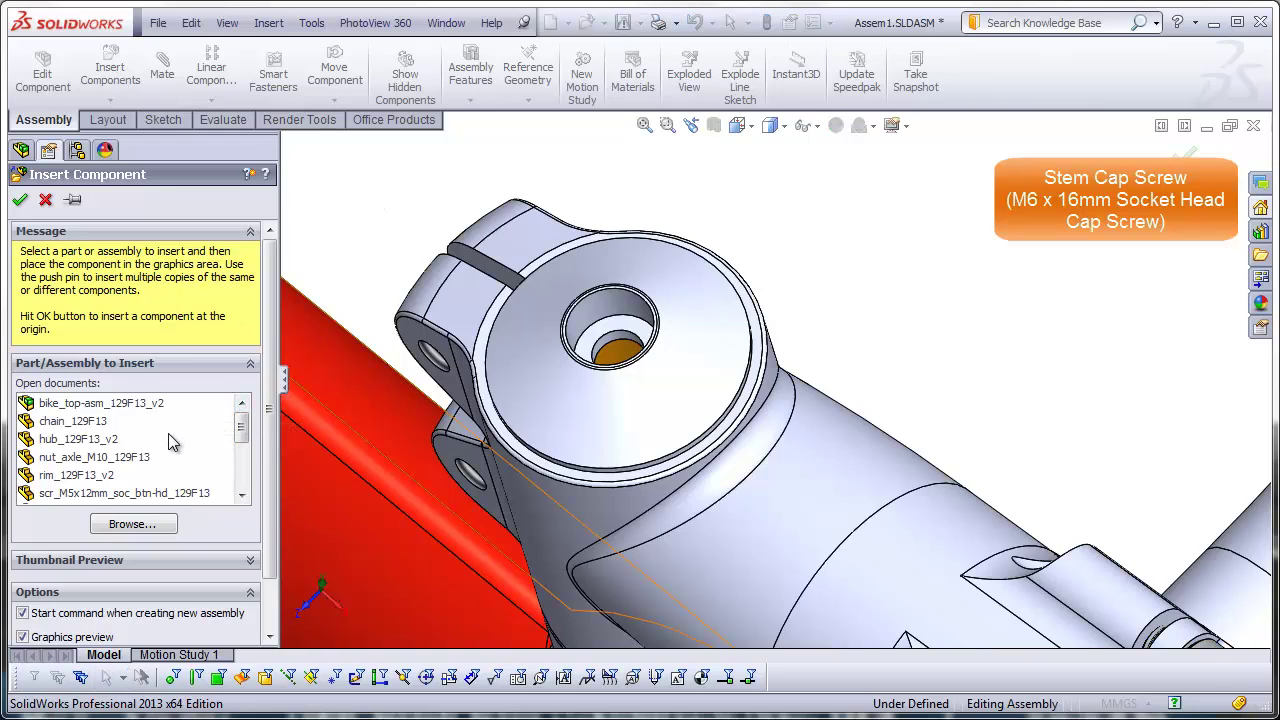
# Browse to the M6x16mm socket cap screw file and place it in the stem cap hole
pyautogui.click(133, 524)
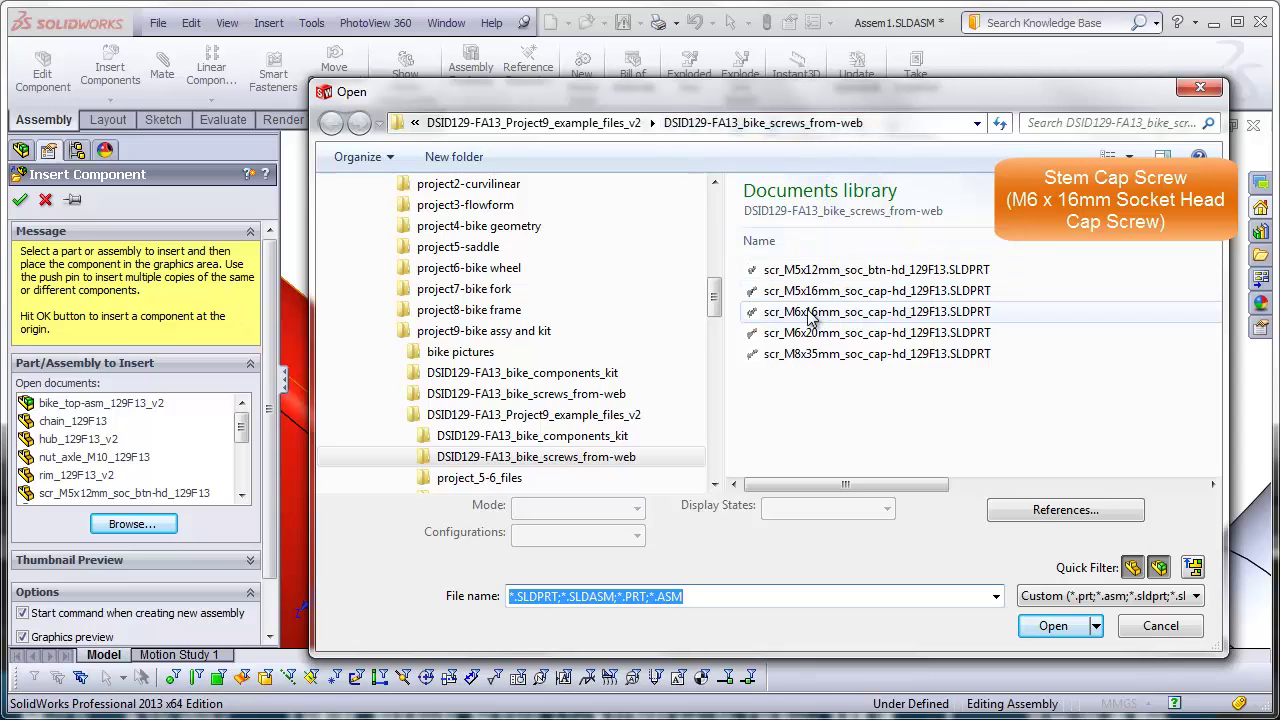
pyautogui.click(877, 311)
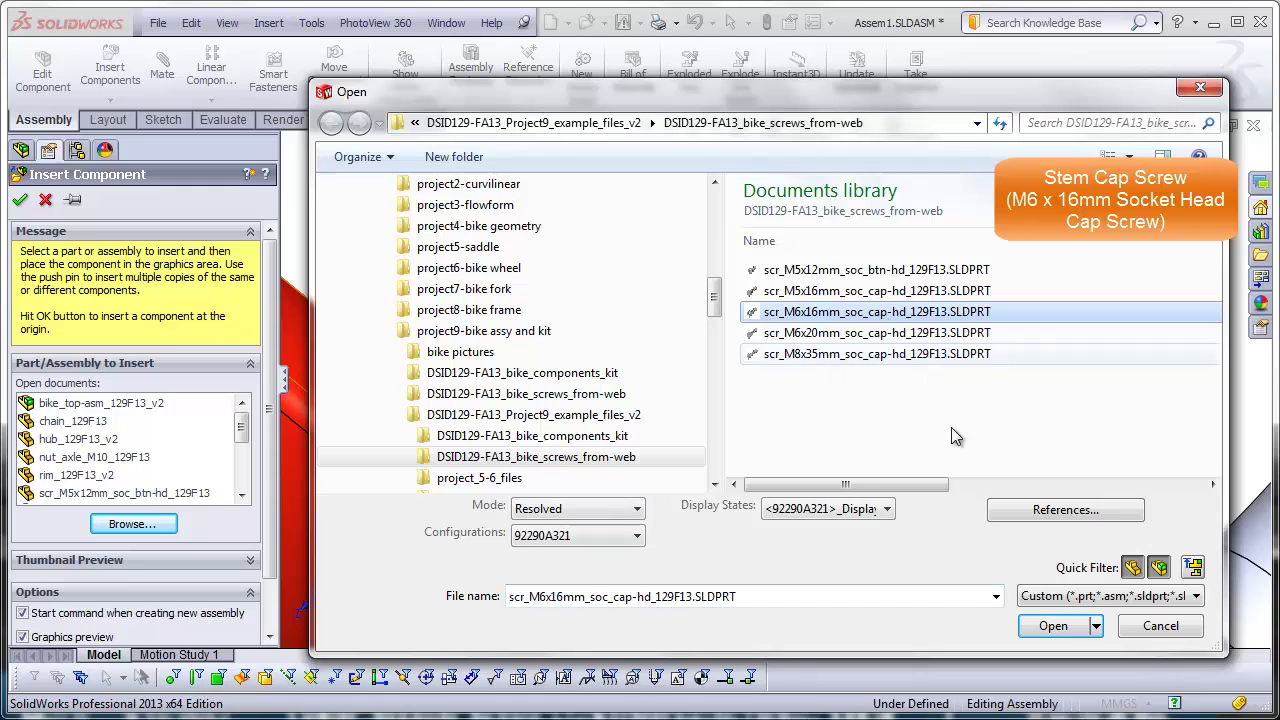
pyautogui.click(1052, 625)
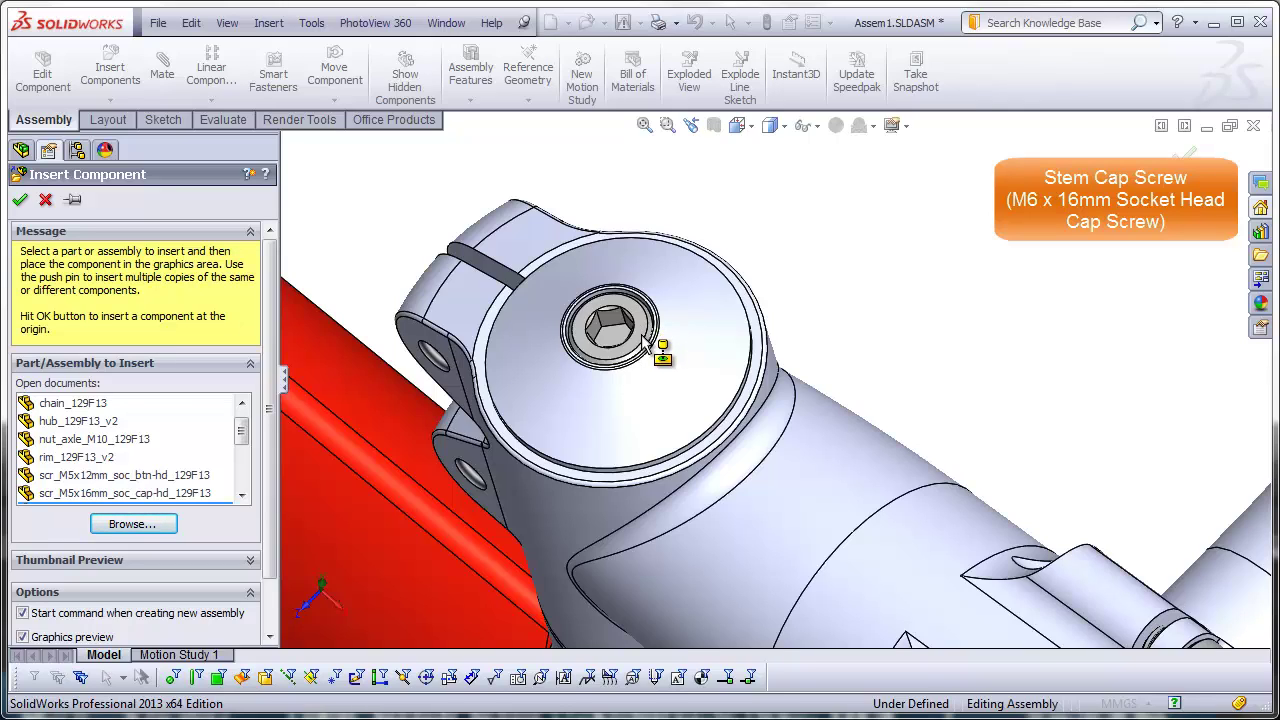
pyautogui.click(660, 356)
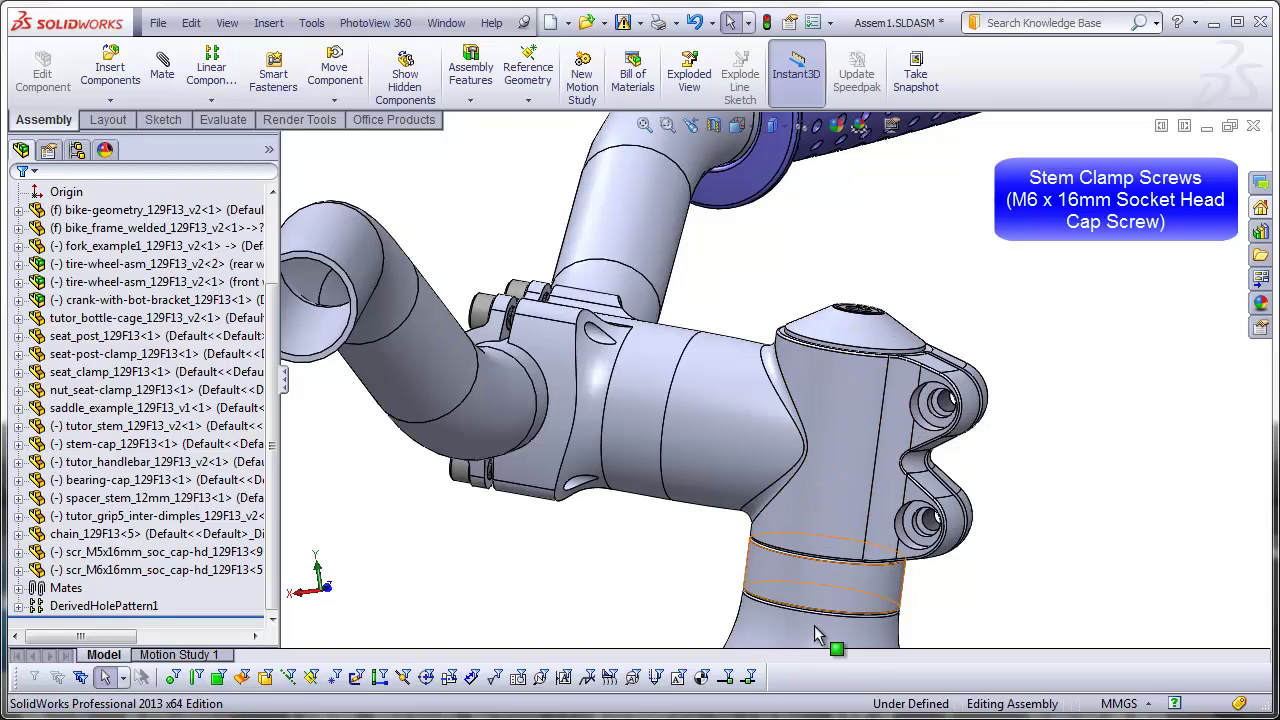
# Load scr_M6x16mm_soc_cap-hd_129F13.SLDPRT with the panel pinned and place screws in the upper and lower clamp holes
pyautogui.scroll(-3, 1003, 462)
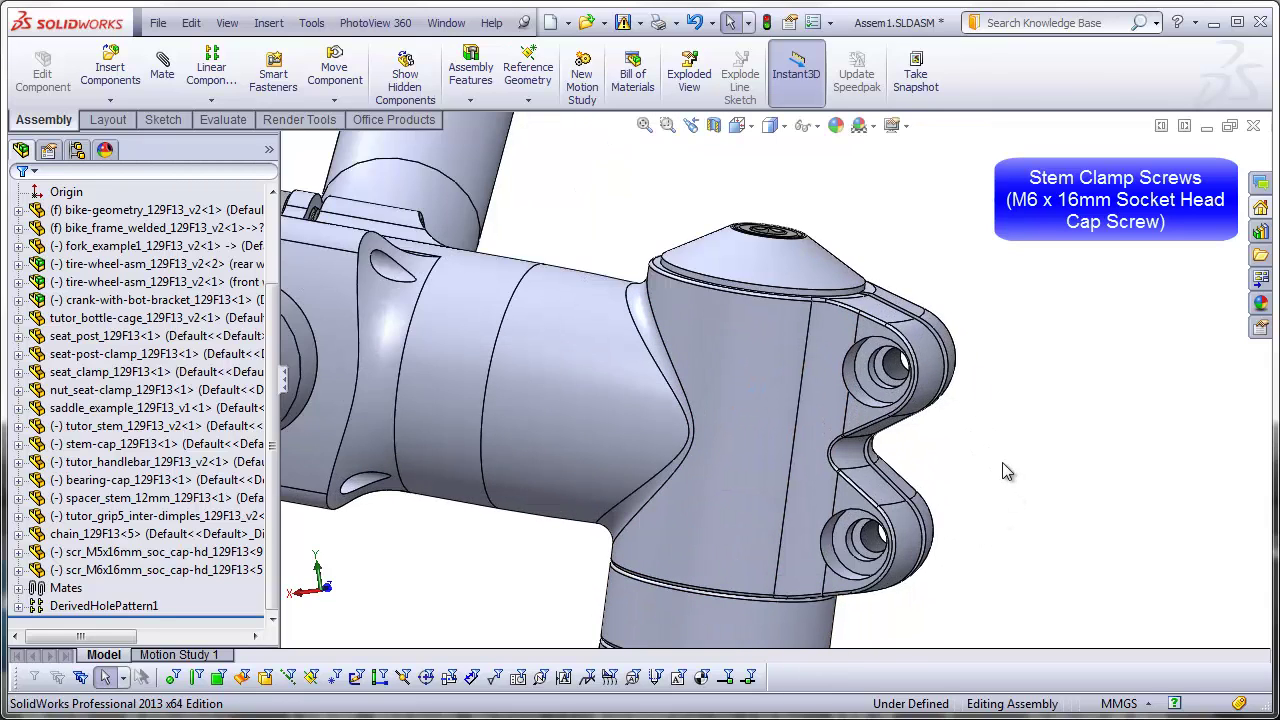
pyautogui.moveTo(1002, 462)
pyautogui.mouseDown(button='middle')
pyautogui.moveTo(1006, 449)
pyautogui.moveTo(994, 452)
pyautogui.mouseUp(button='middle')
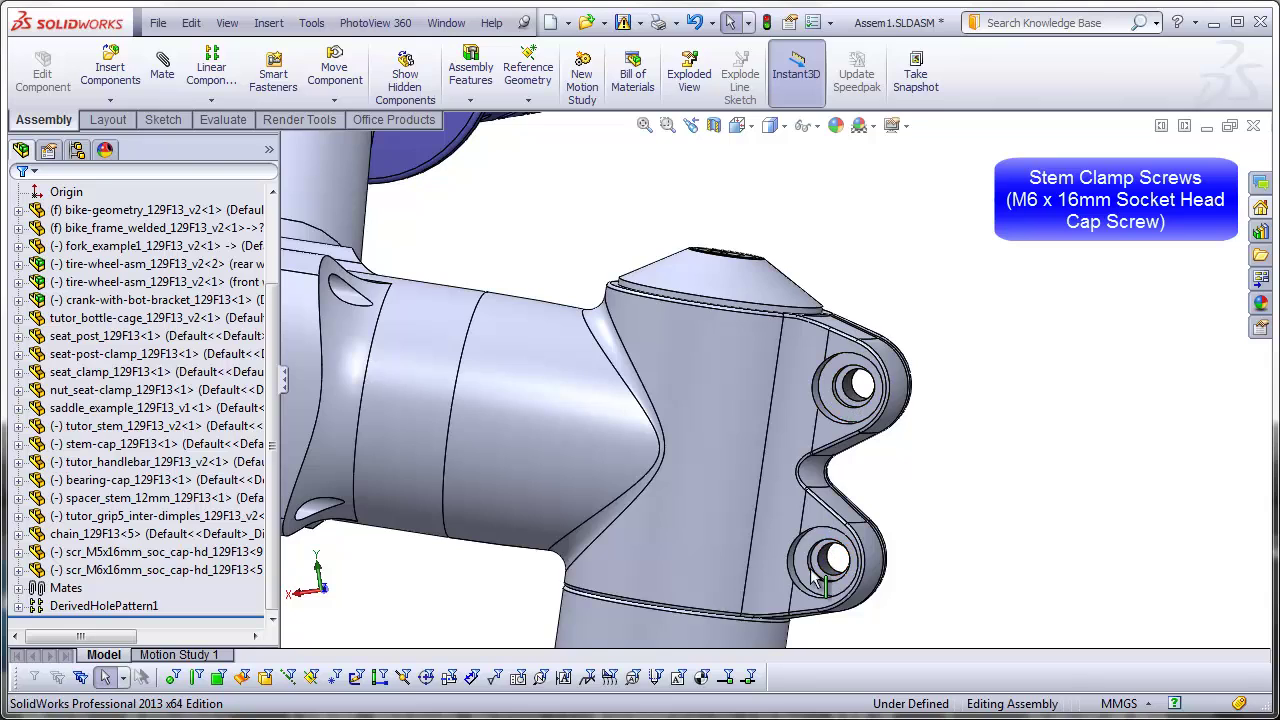
pyautogui.moveTo(829, 496); pyautogui.dragTo(836, 410, button='middle')
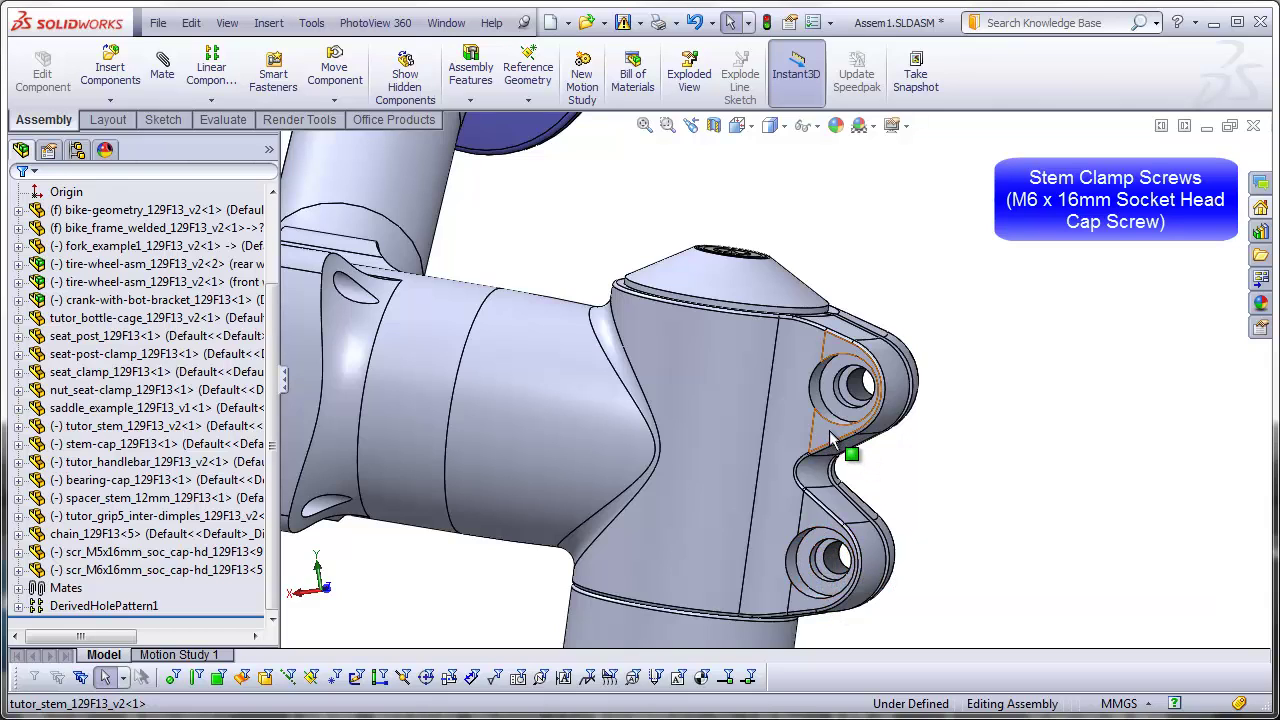
pyautogui.click(110, 70)
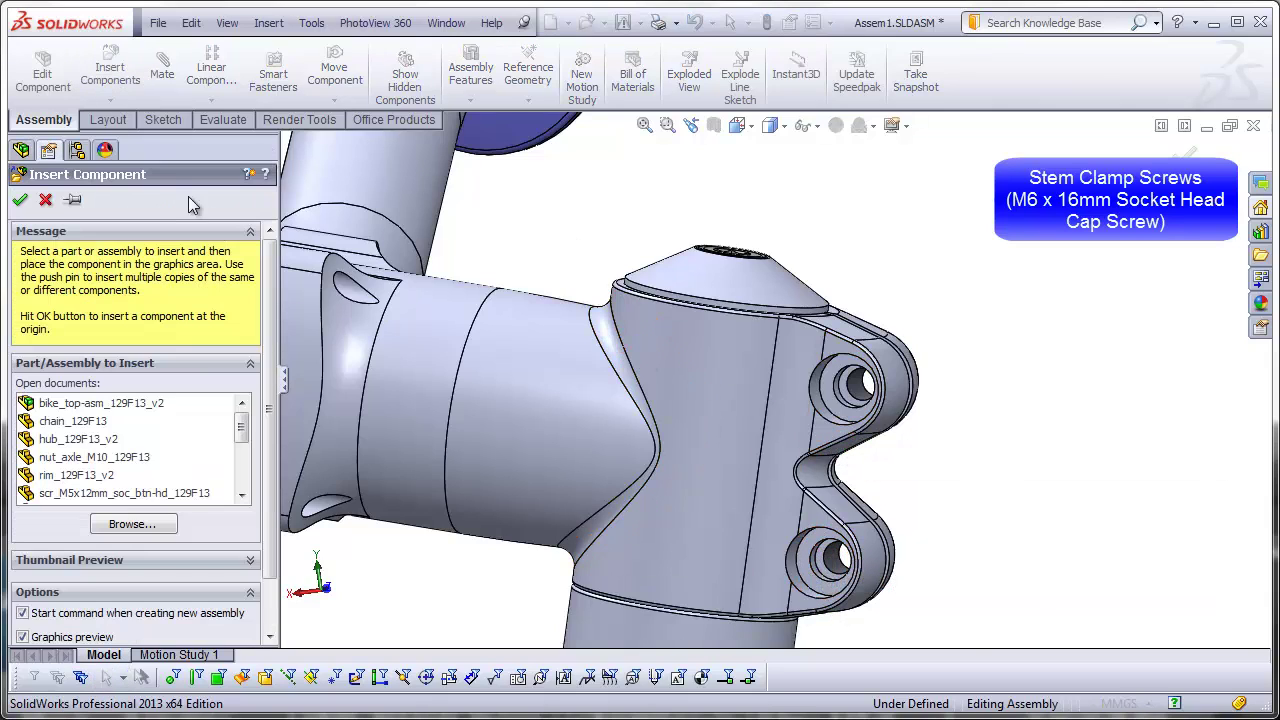
pyautogui.click(146, 528)
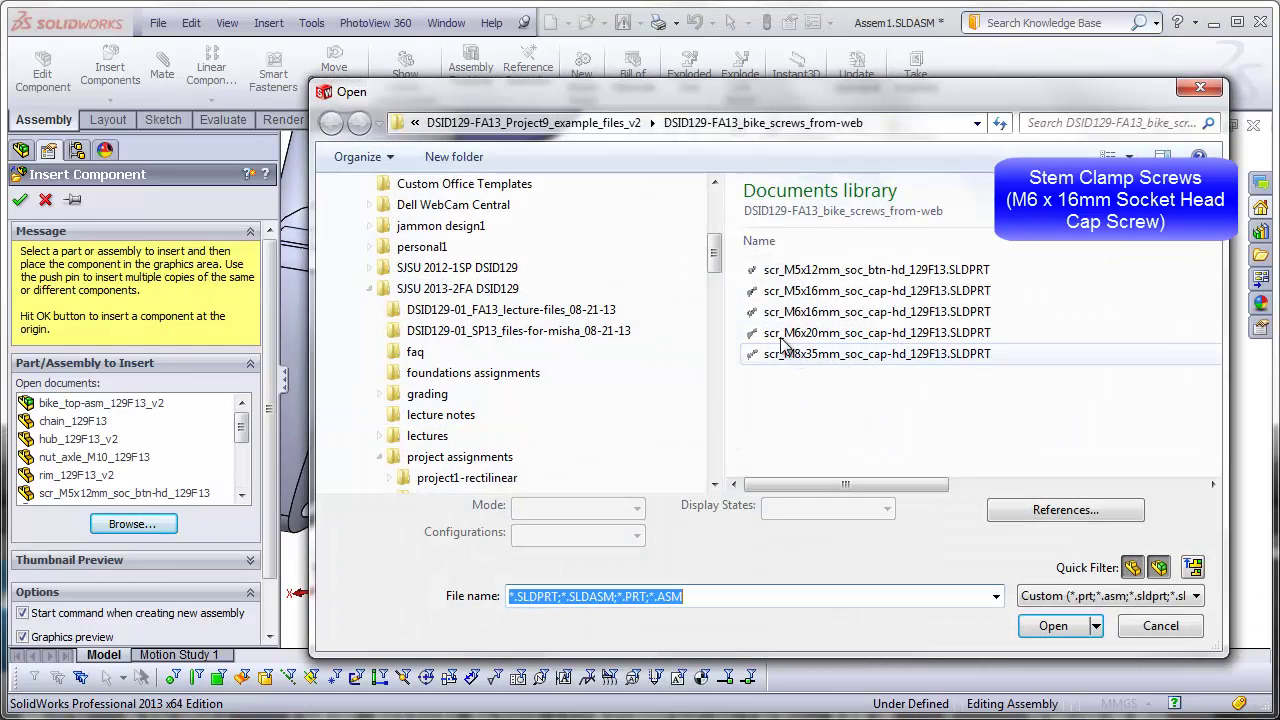
pyautogui.click(797, 312)
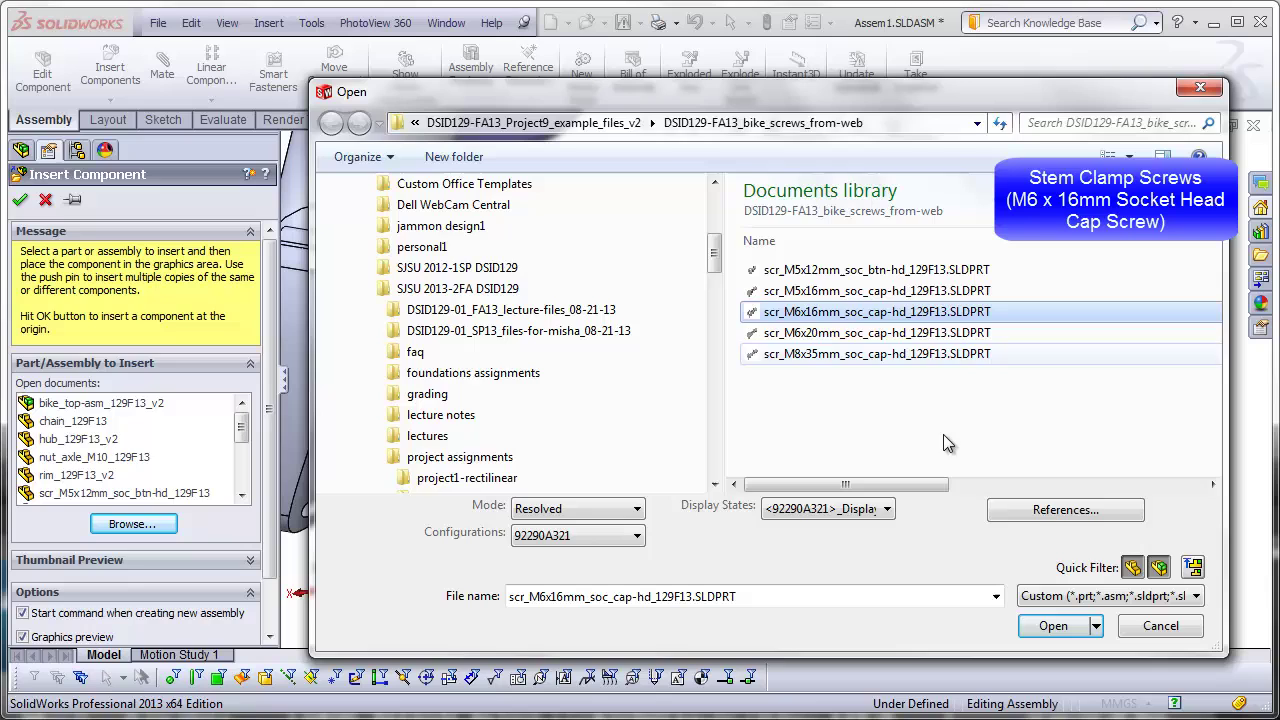
pyautogui.click(1053, 625)
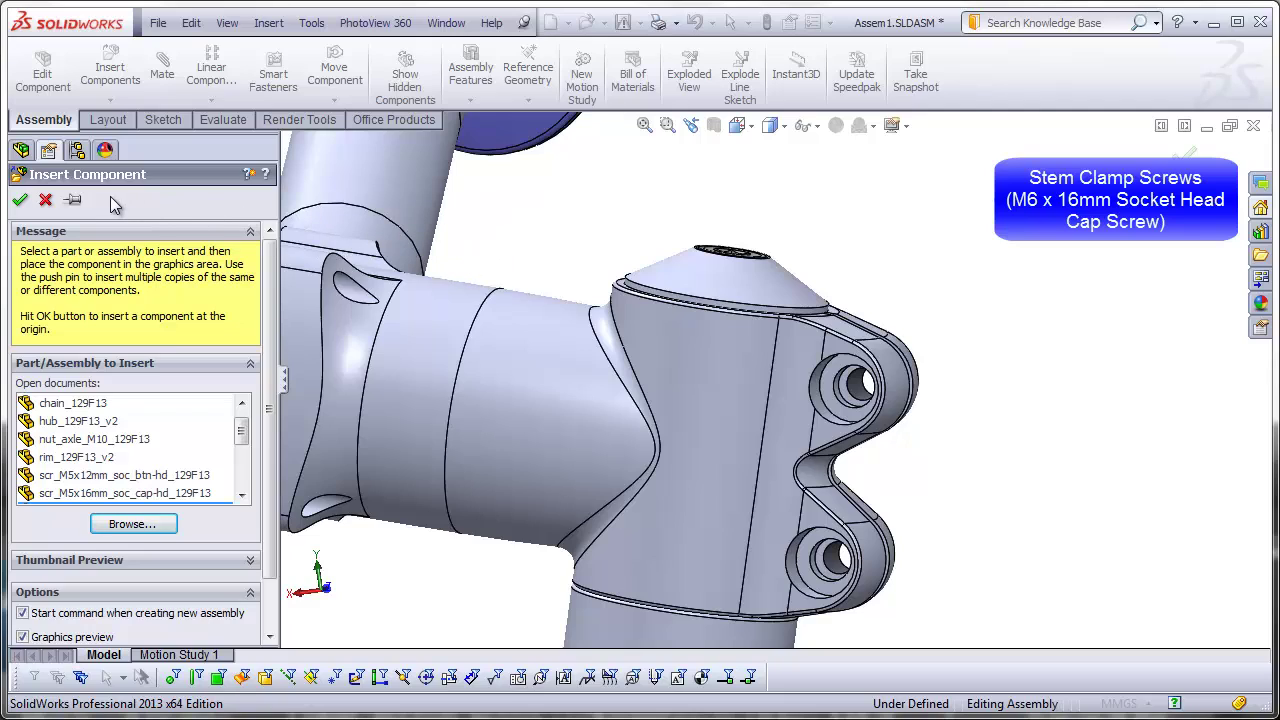
pyautogui.click(74, 201)
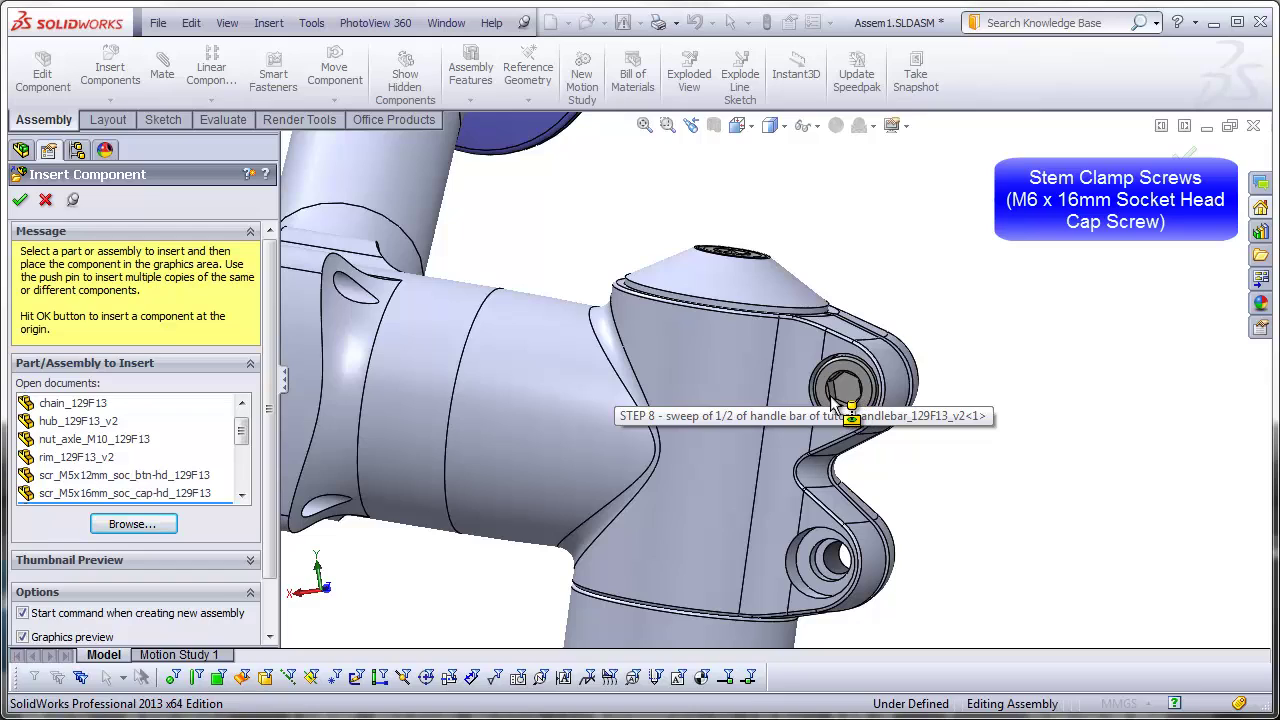
pyautogui.click(835, 403)
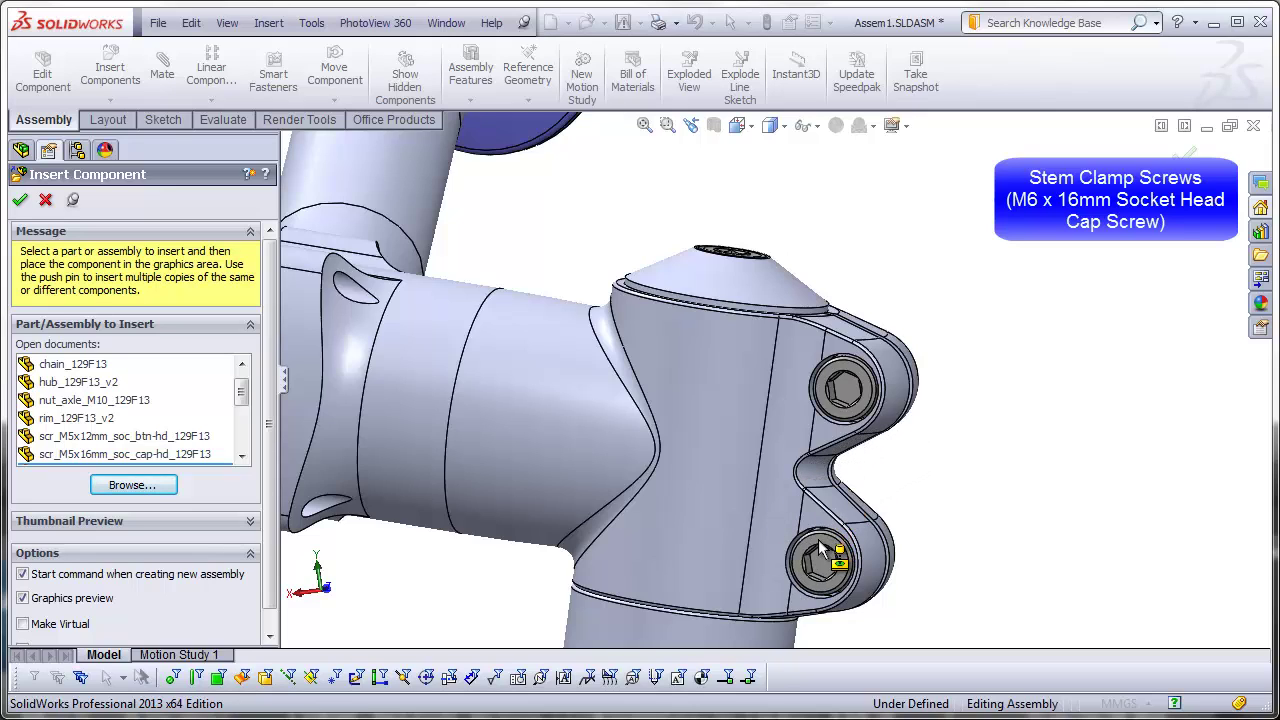
pyautogui.click(820, 548)
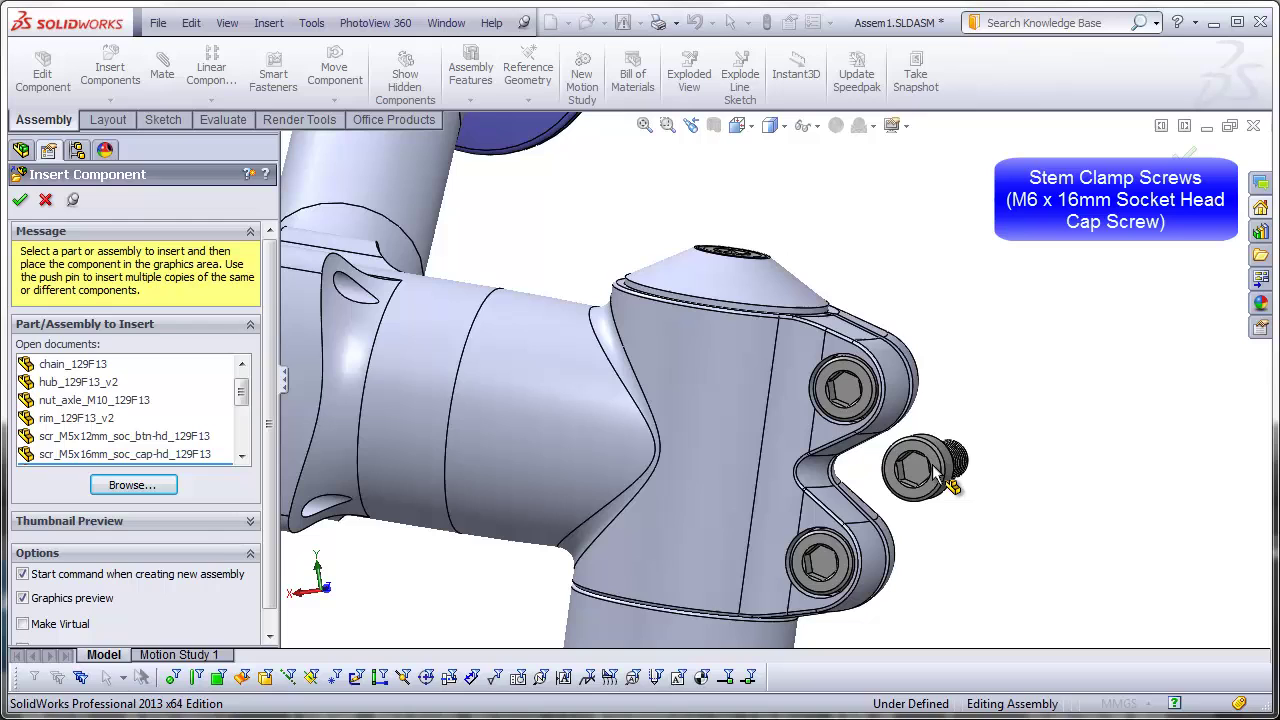
# End screw insertion, inspect the handlebar, and show the whole bike in Front view
pyautogui.press('Escape')
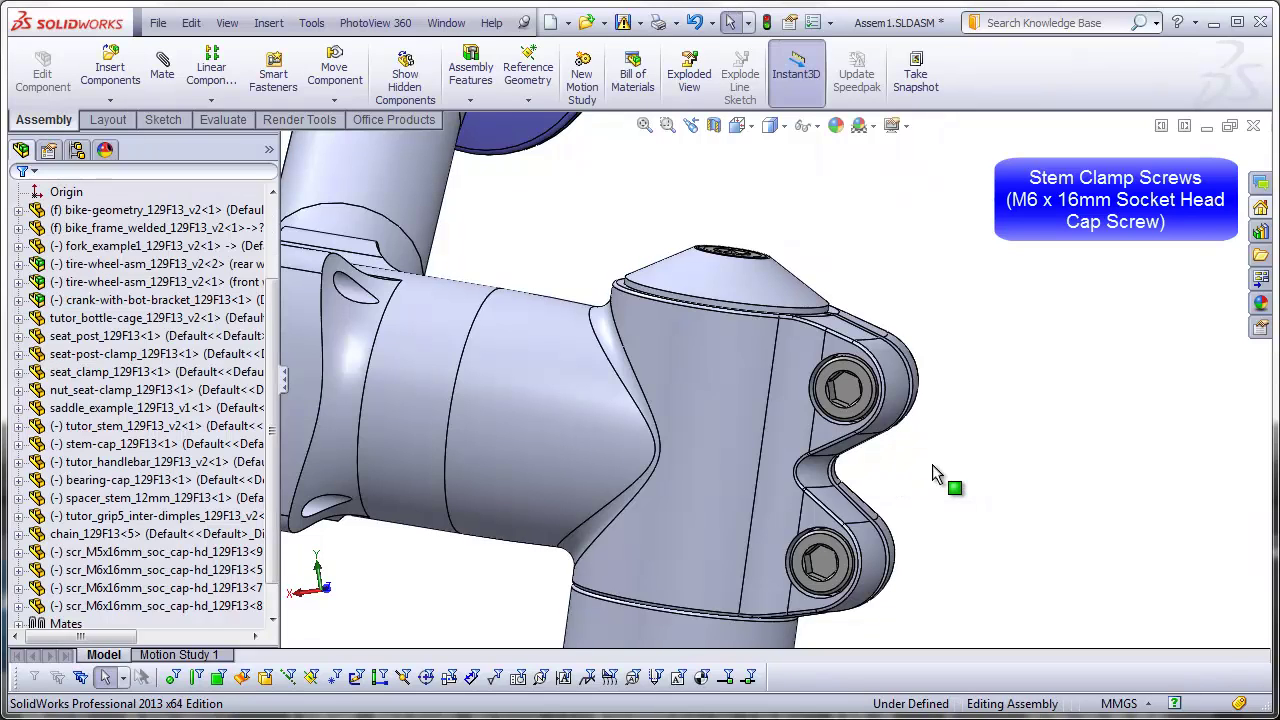
pyautogui.scroll(5, 914, 491)
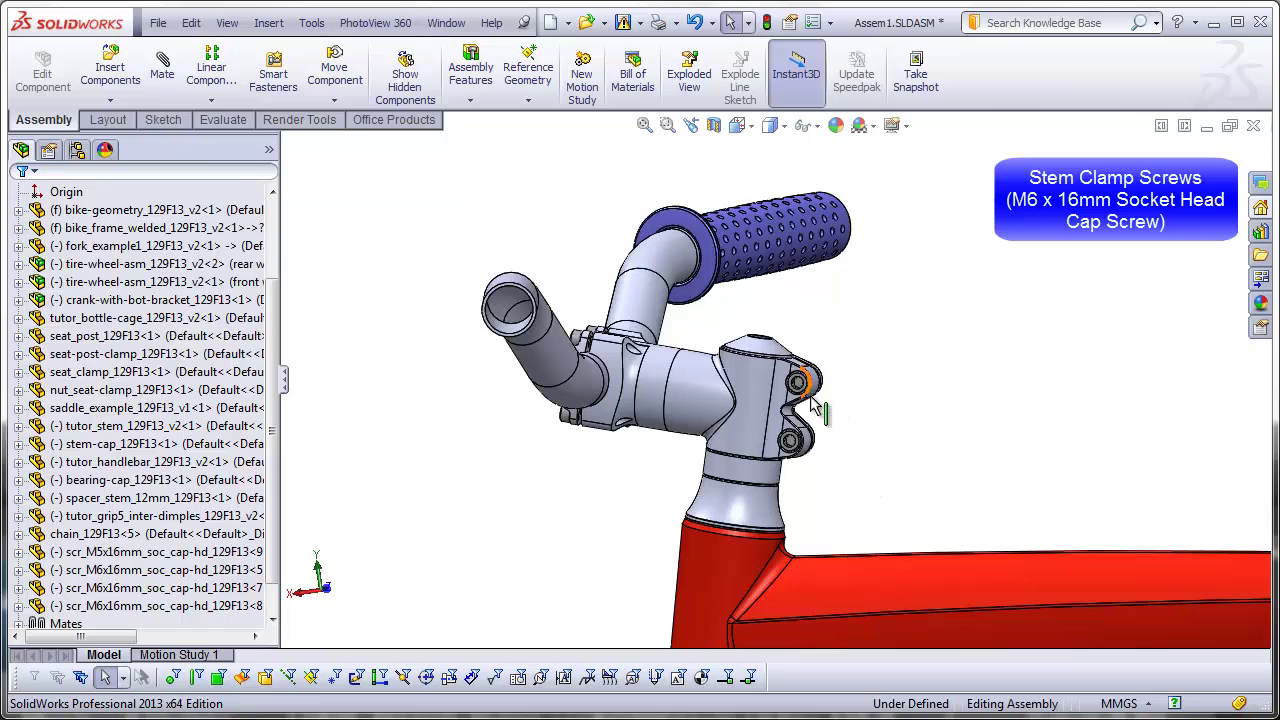
pyautogui.moveTo(830, 418); pyautogui.dragTo(795, 362, button='middle')
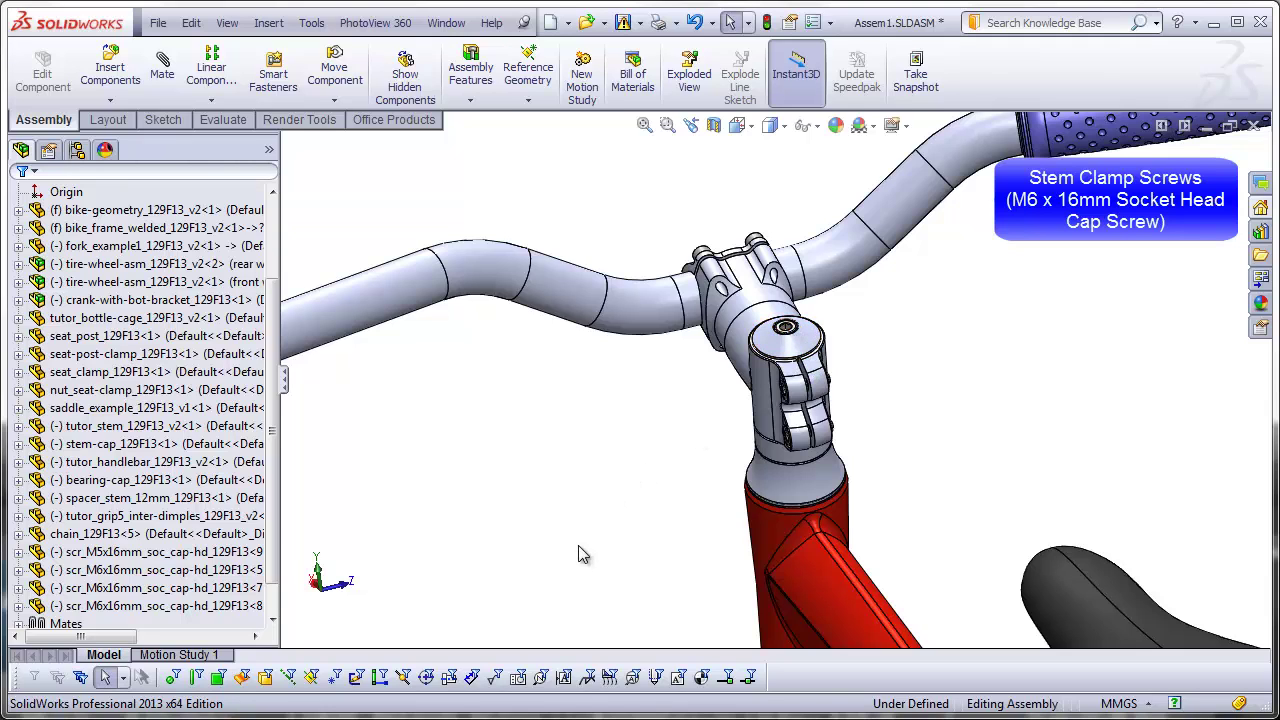
pyautogui.moveTo(558, 556); pyautogui.dragTo(660, 468, button='middle')
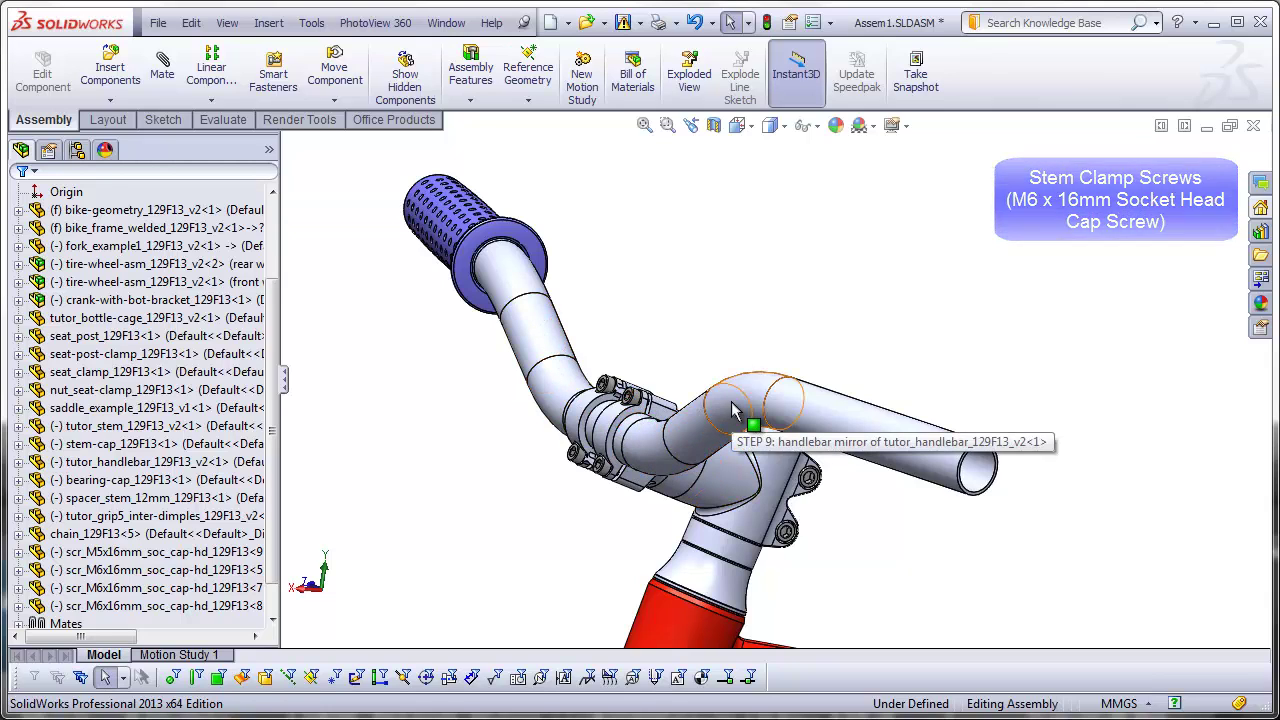
pyautogui.hotkey('ctrl', '1')
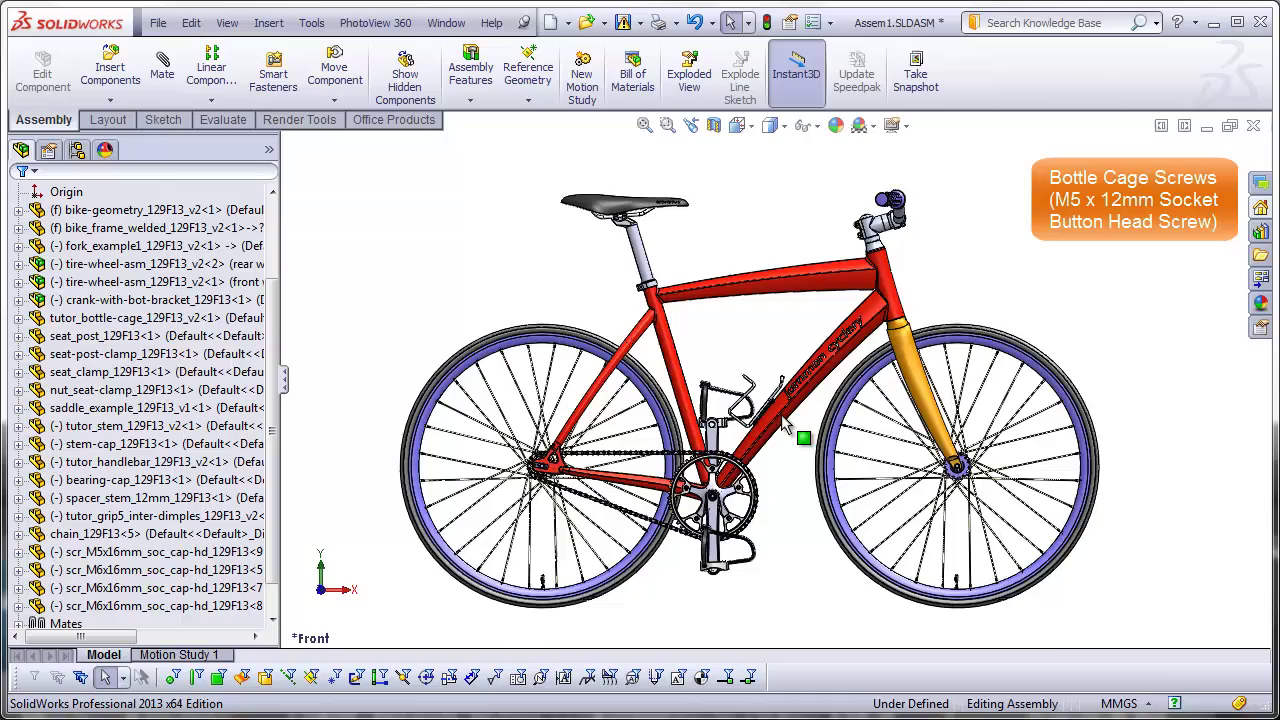
# Angle the view to the bottle cage and load scr_M5x12mm_soc_btn-hd_129F13.SLDPRT with the panel pinned
pyautogui.scroll(-2, 783, 420)
pyautogui.scroll(-4, 770, 400)
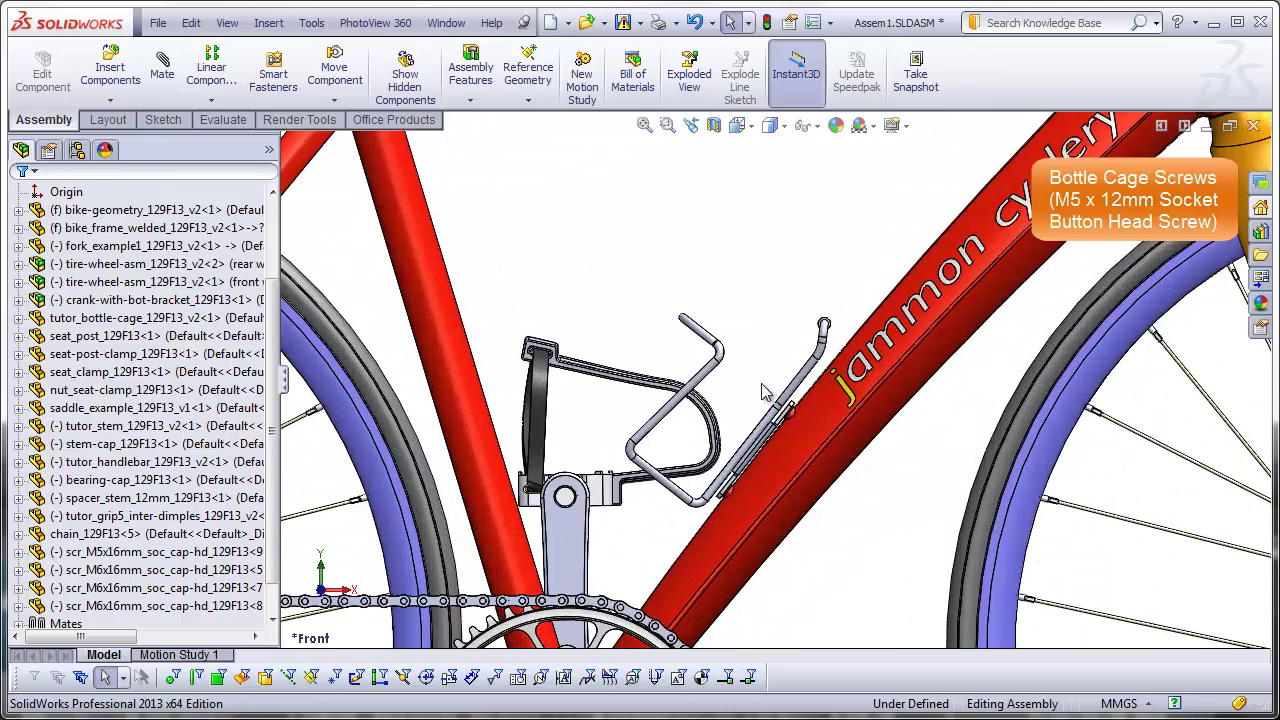
pyautogui.moveTo(762, 390); pyautogui.dragTo(788, 528, button='middle')
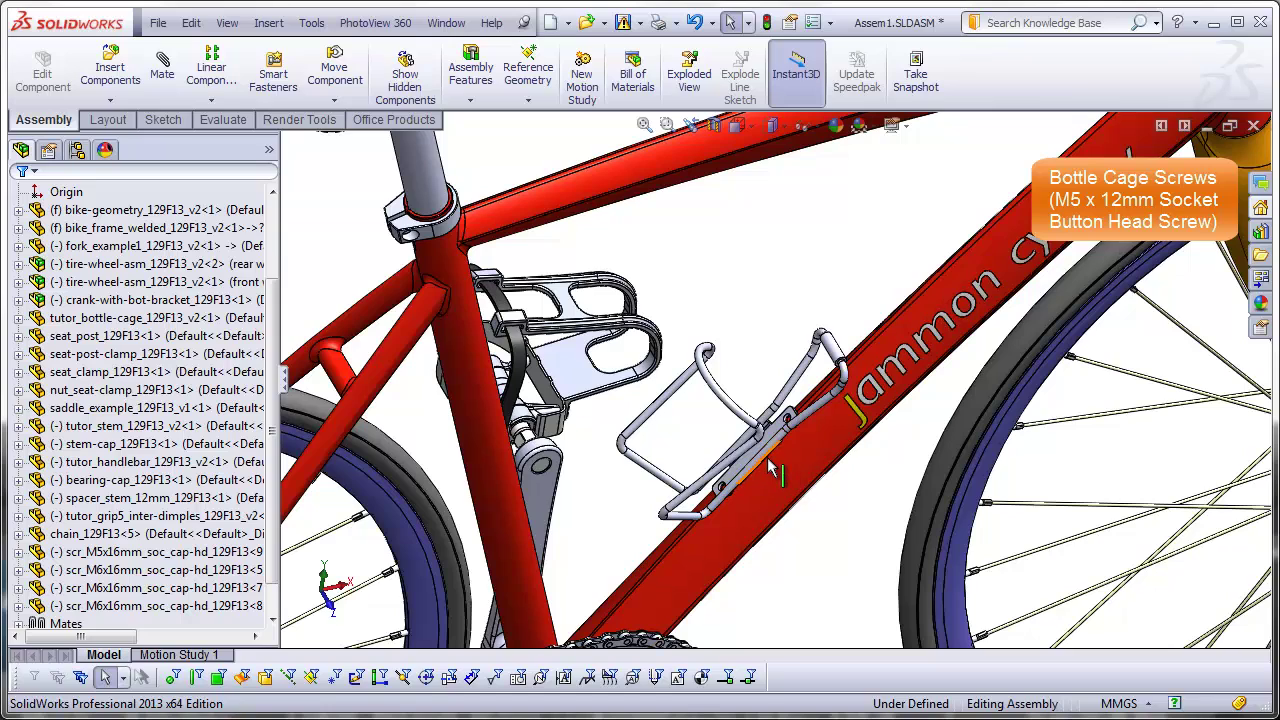
pyautogui.scroll(-3, 768, 472)
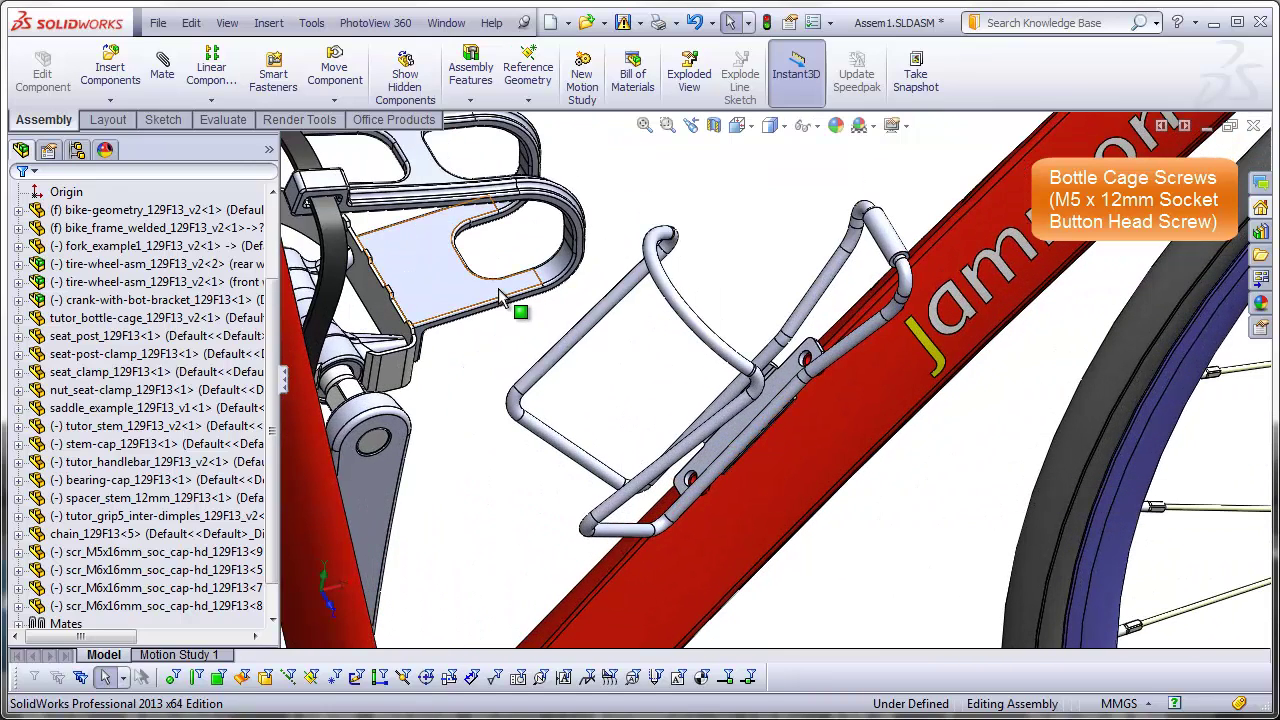
pyautogui.click(110, 68)
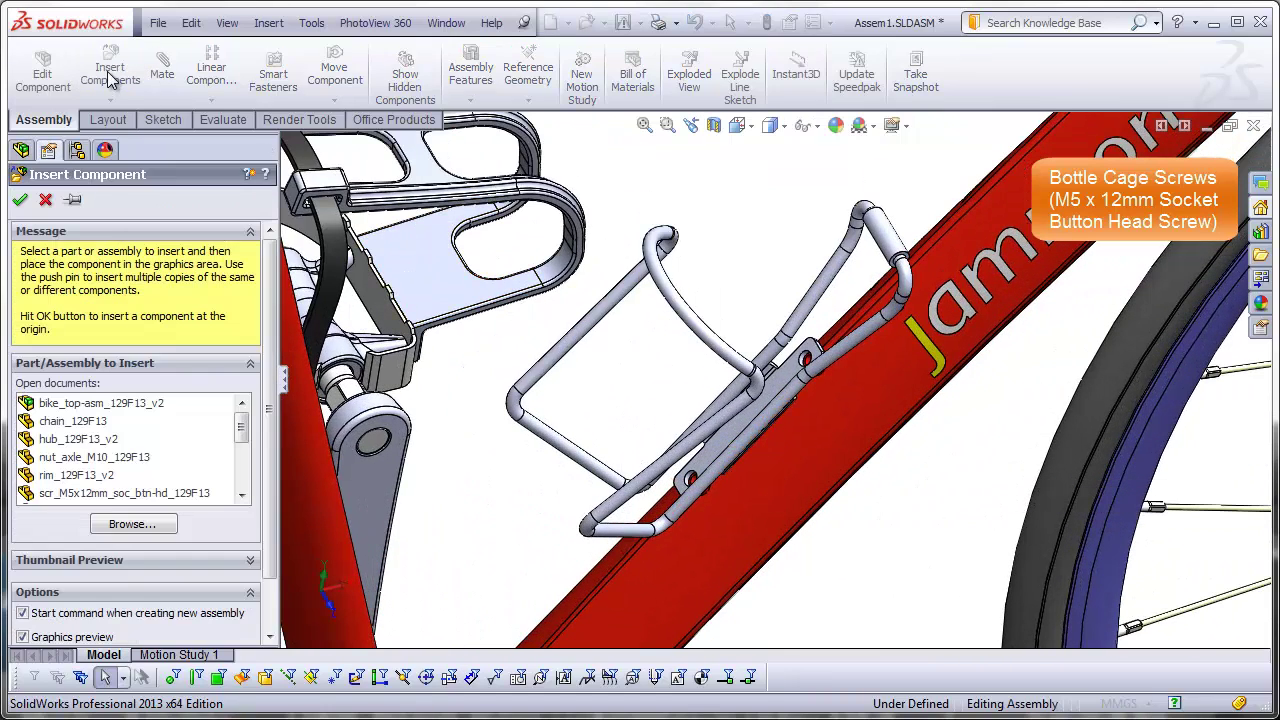
pyautogui.click(140, 525)
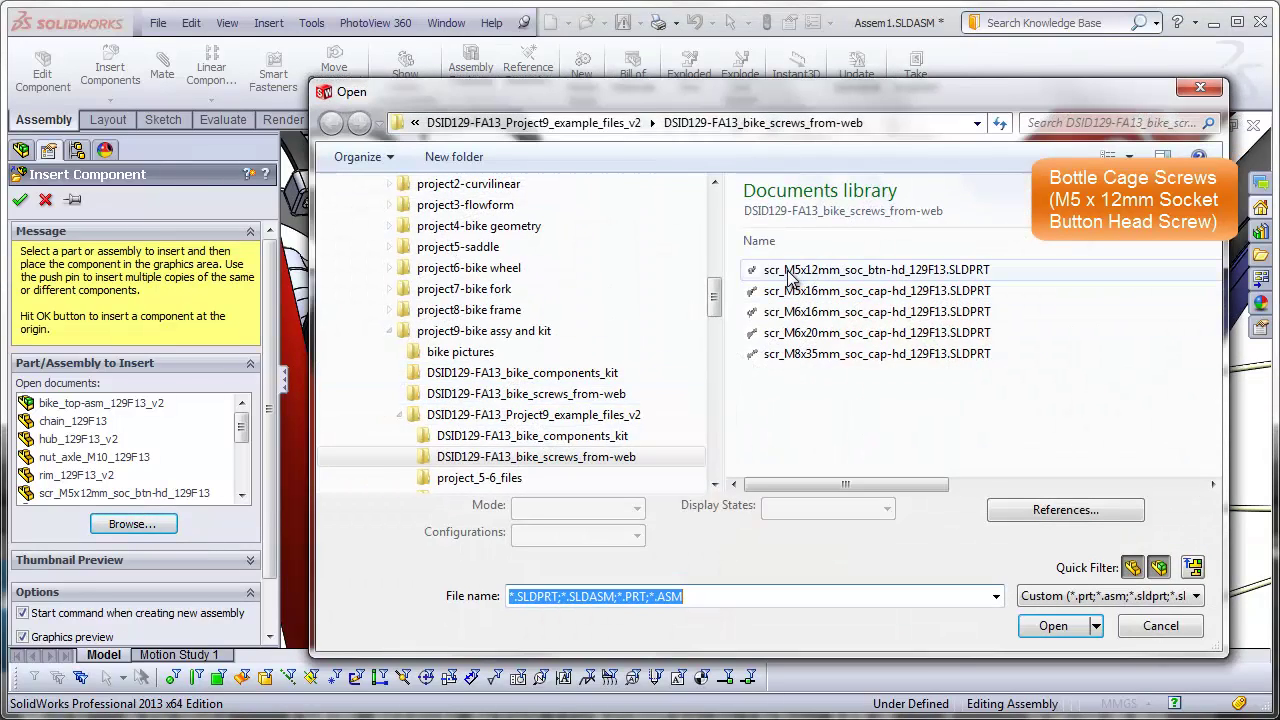
pyautogui.click(893, 270)
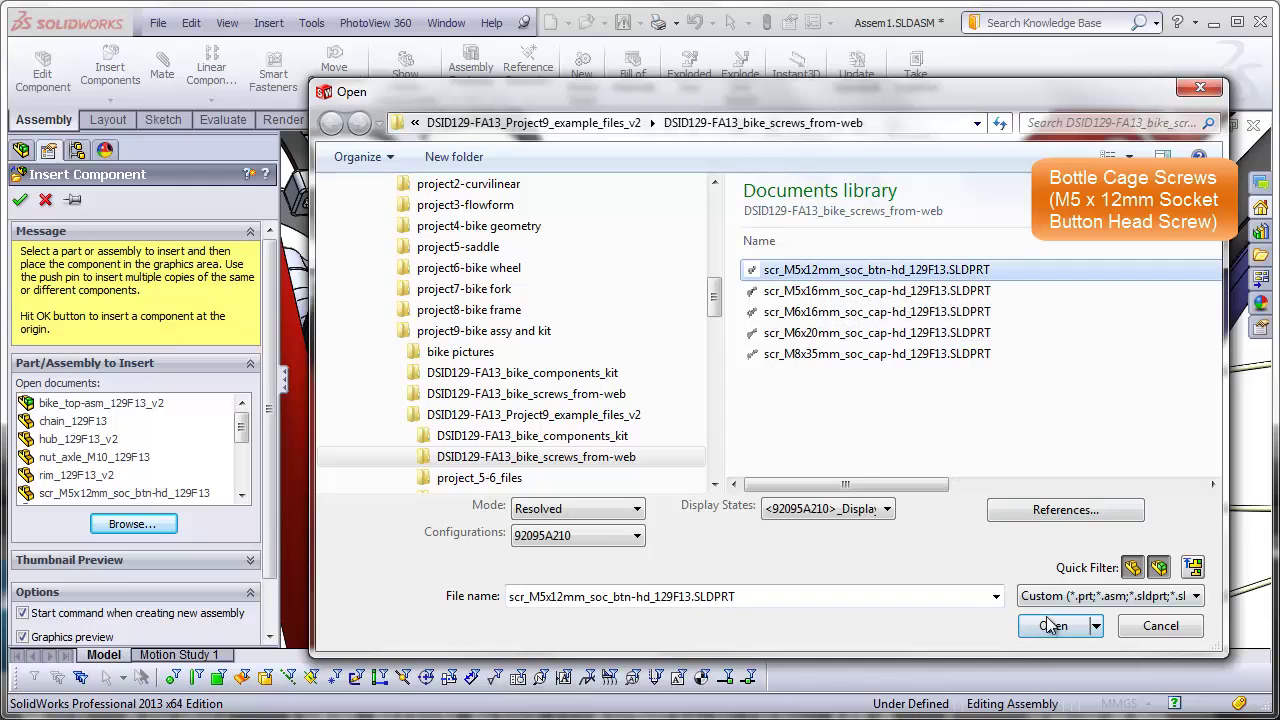
pyautogui.click(1052, 628)
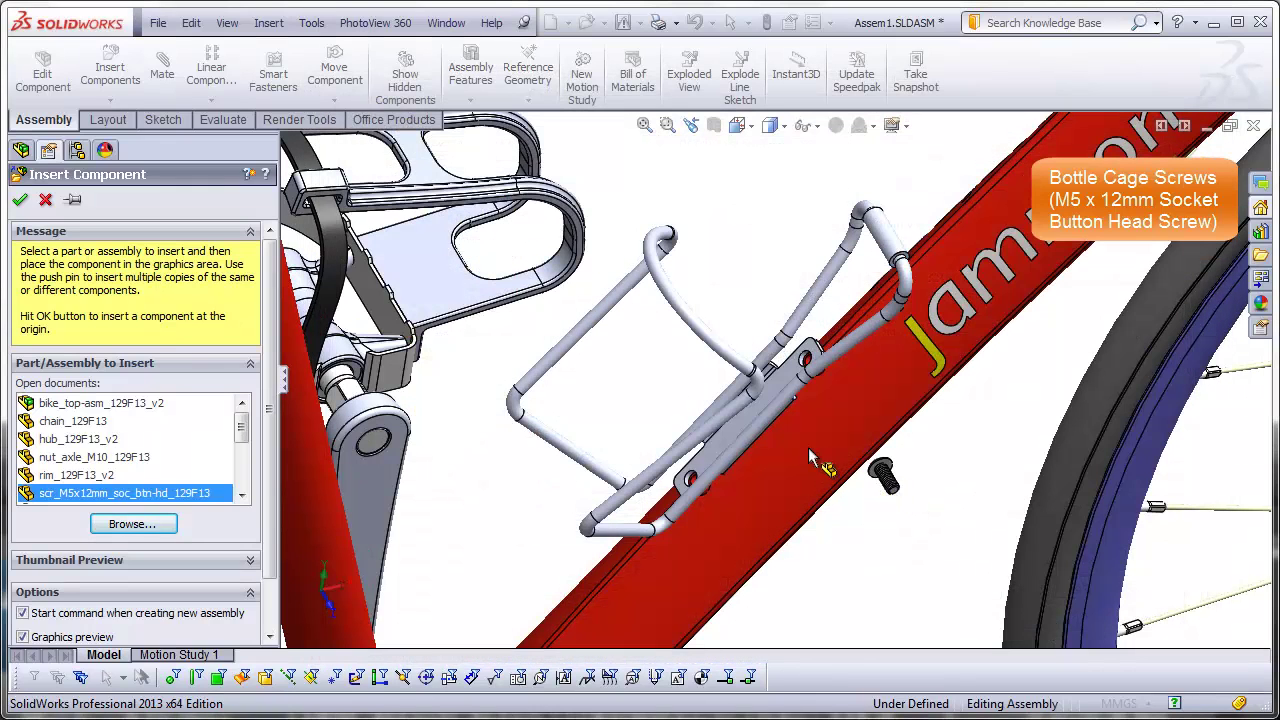
pyautogui.click(76, 201)
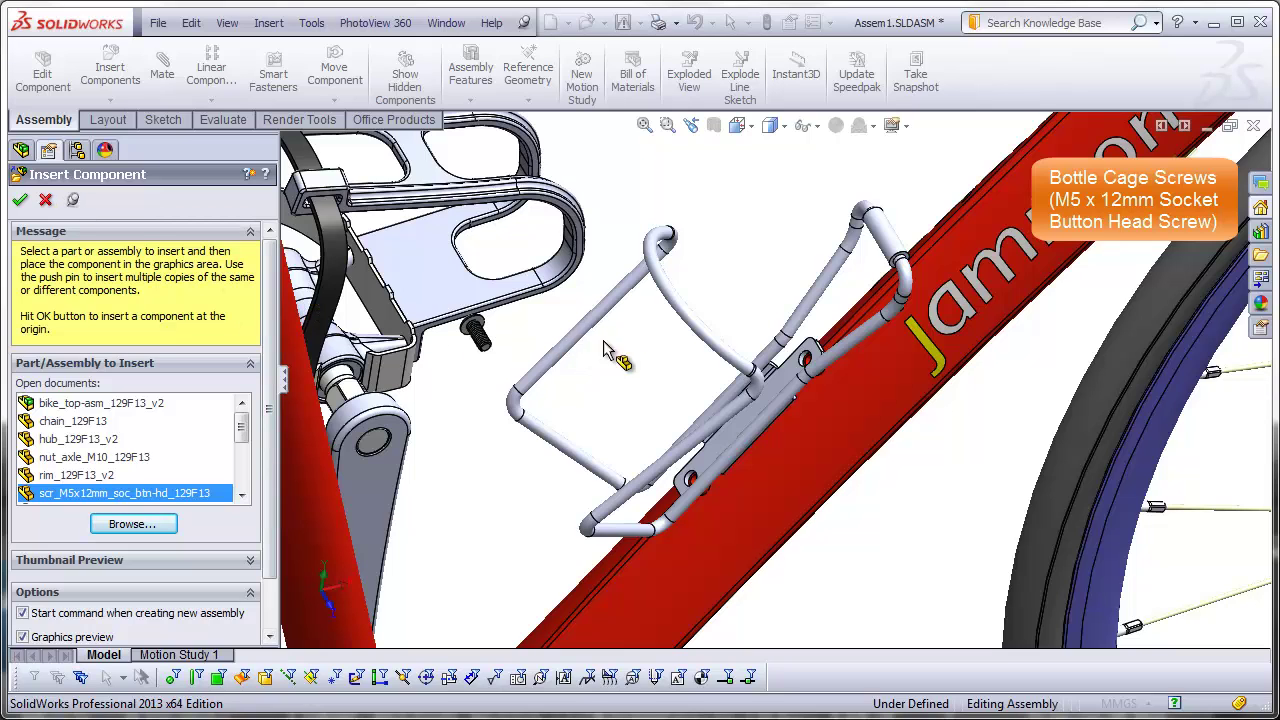
# Place M5 x 12mm button head screws in the upper and lower bottle cage holes
pyautogui.scroll(-2, 785, 345)
pyautogui.scroll(-1, 780, 339)
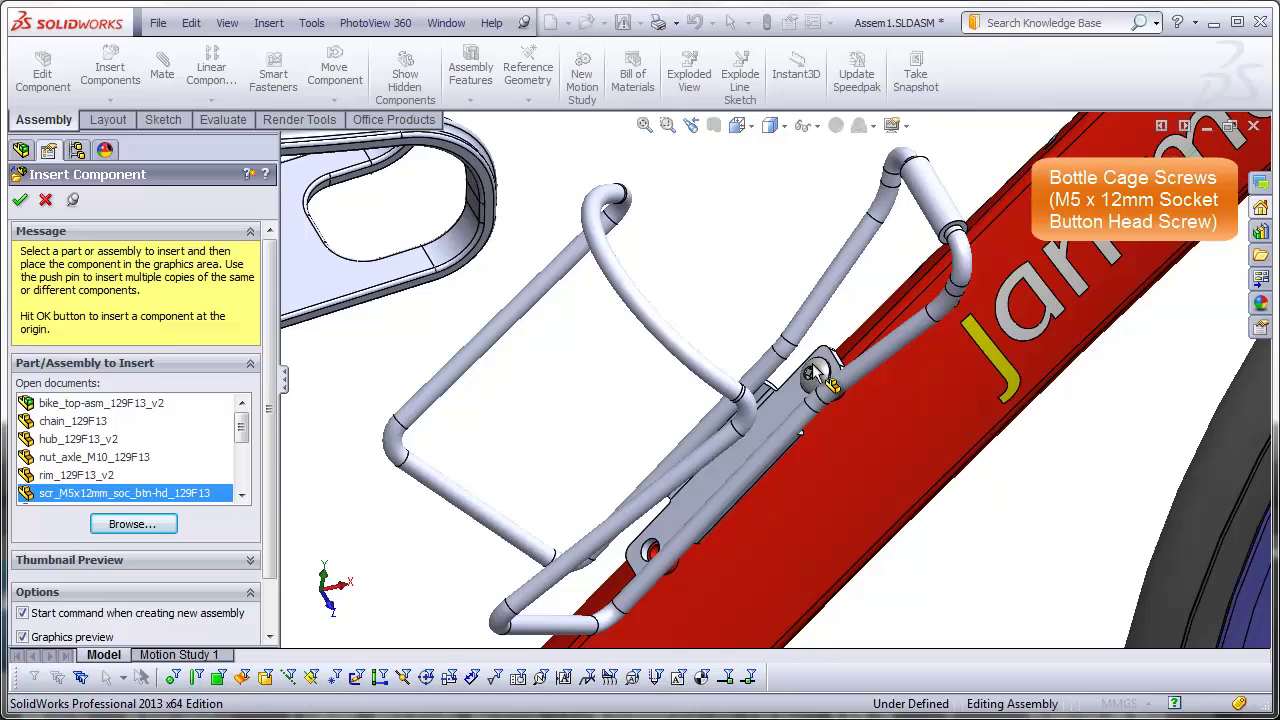
pyautogui.click(810, 370)
pyautogui.scroll(-2, 680, 540)
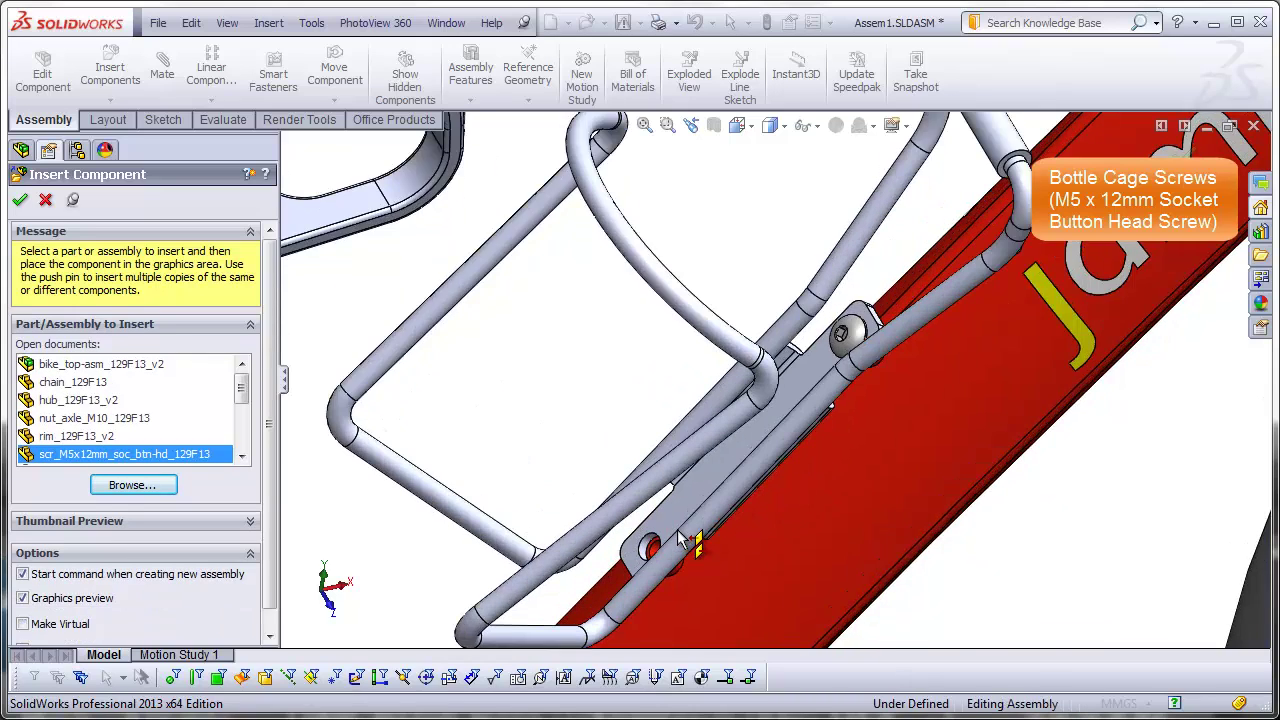
pyautogui.scroll(-2, 680, 540)
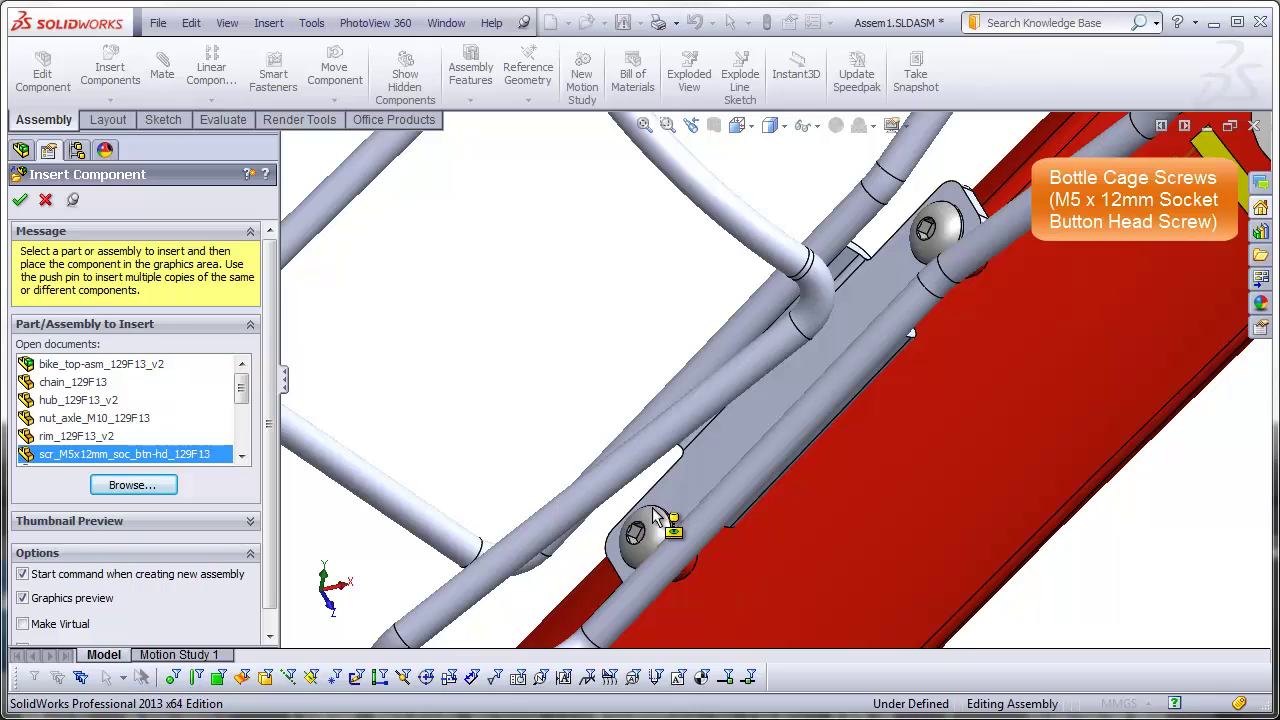
pyautogui.click(652, 520)
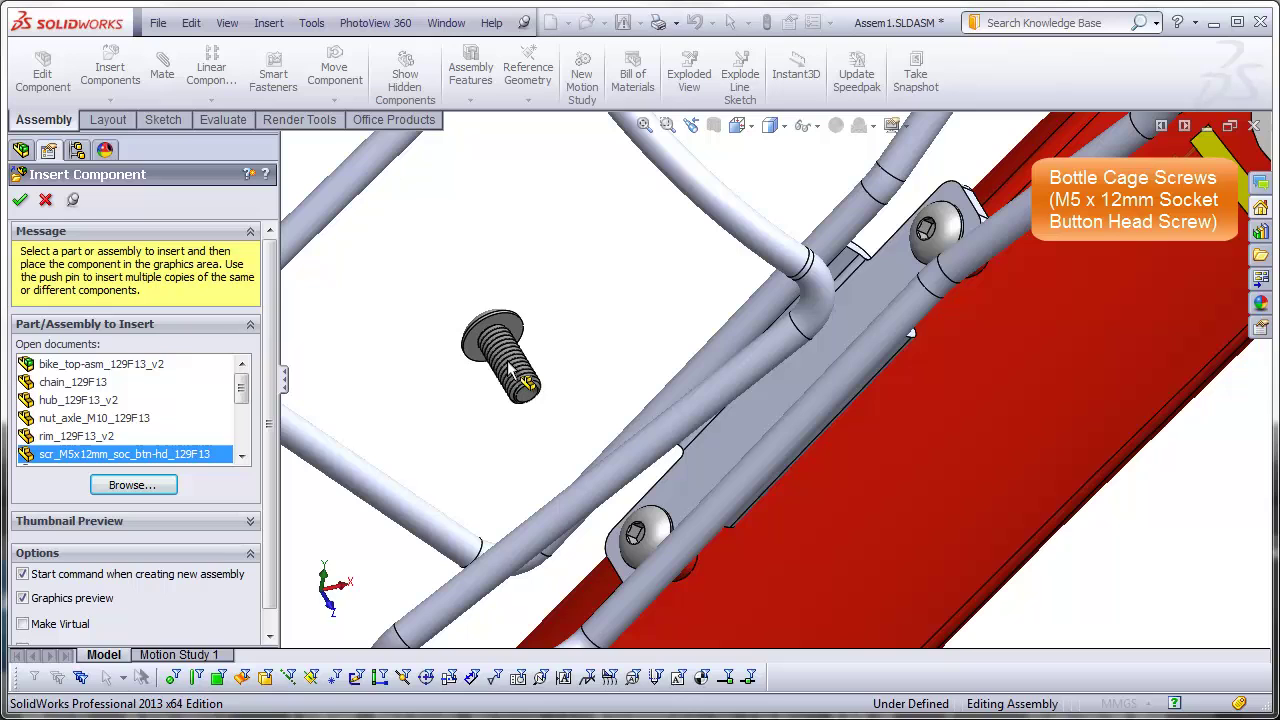
pyautogui.press('Escape')
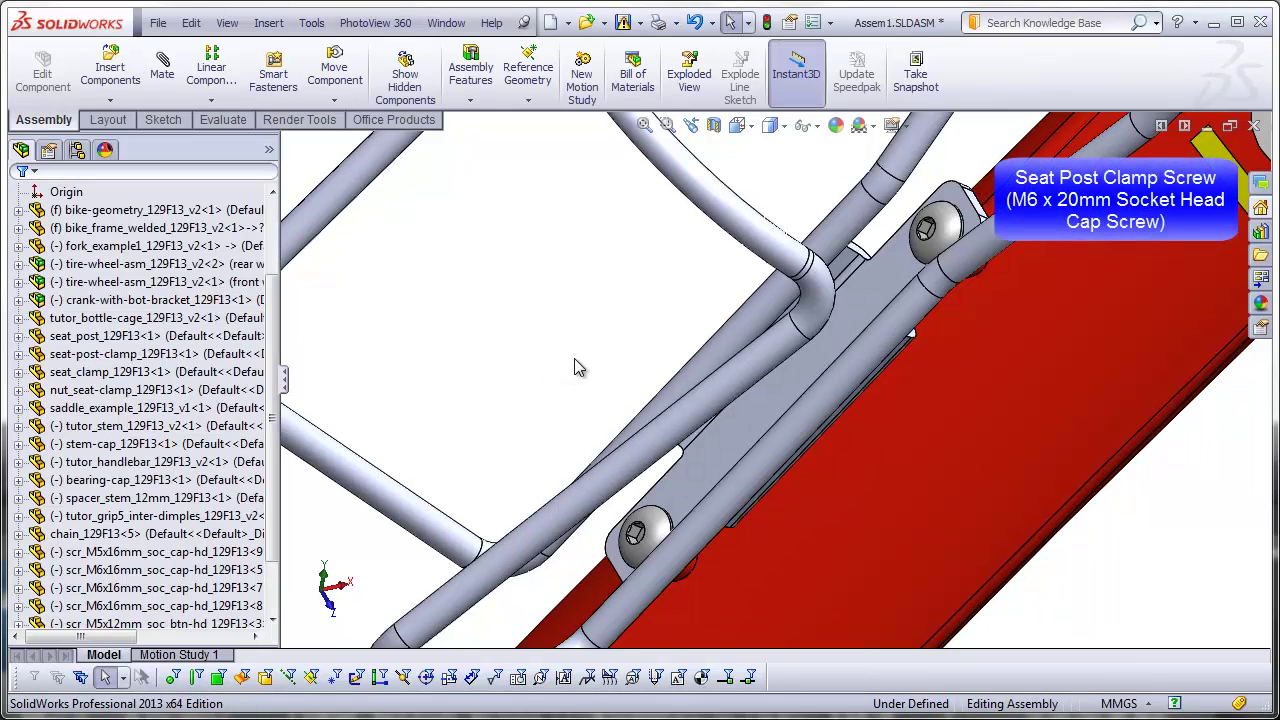
# Insert scr_M6x20mm_soc_cap-hd_129F13.SLDPRT and drop it into the seat post clamp's bolt hole
pyautogui.scroll(10, 572, 367)
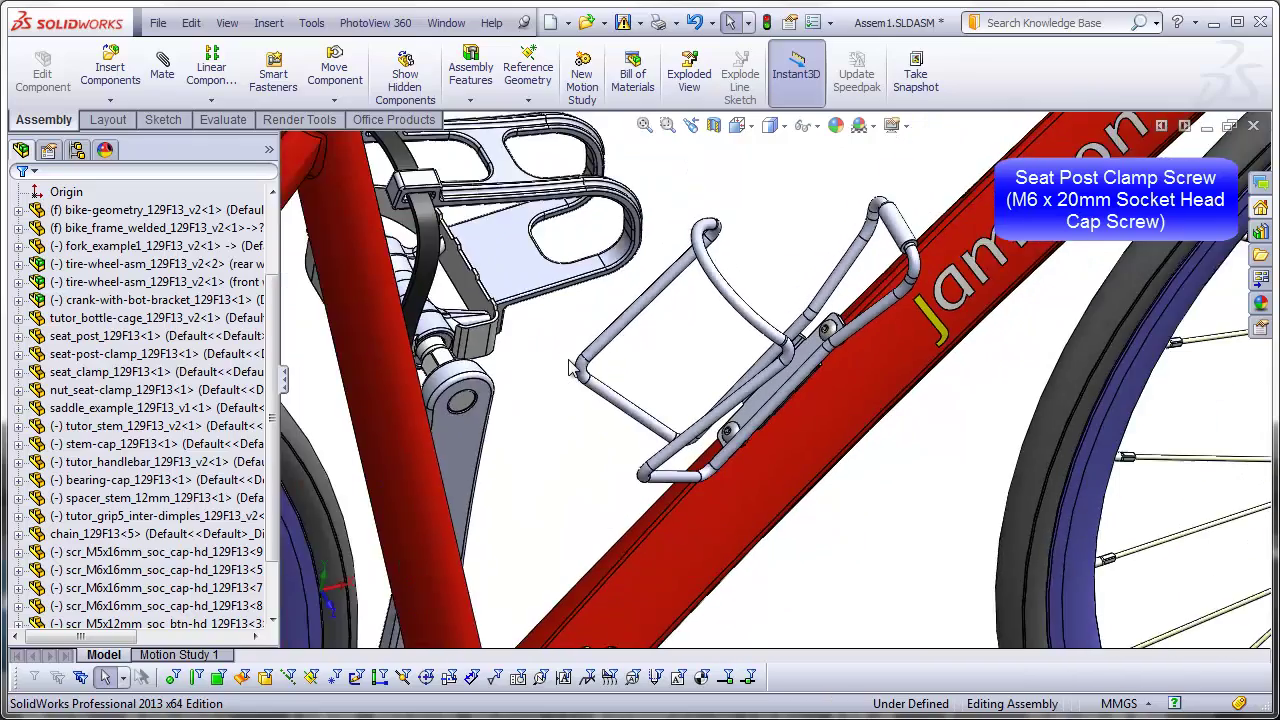
pyautogui.scroll(2, 563, 375)
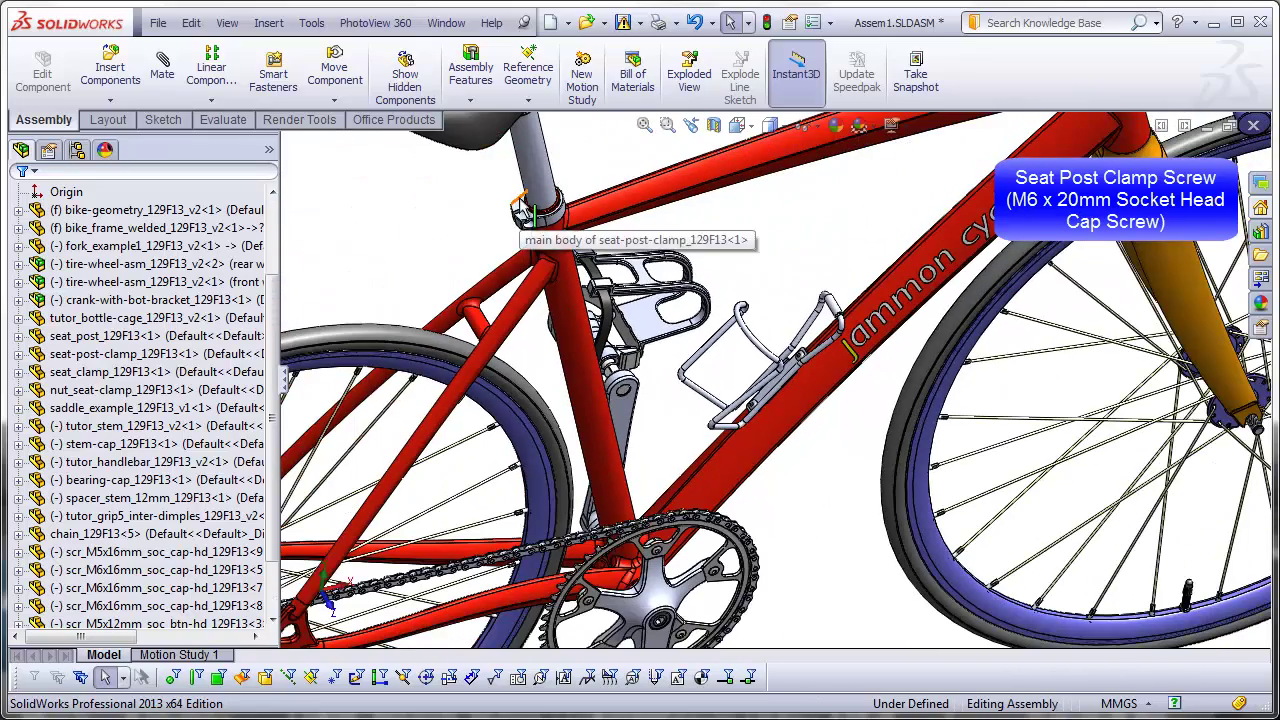
pyautogui.scroll(-5, 523, 198)
pyautogui.moveTo(538, 294); pyautogui.dragTo(546, 256, button='middle')
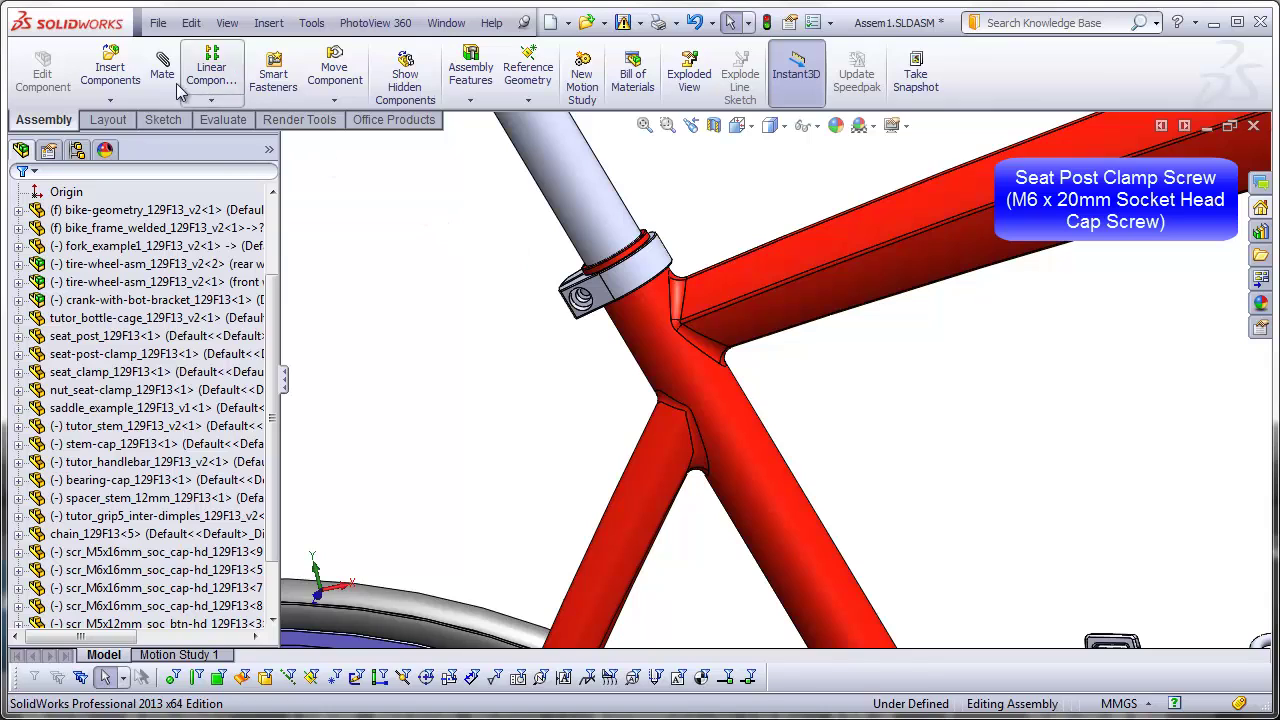
pyautogui.click(110, 68)
pyautogui.click(130, 524)
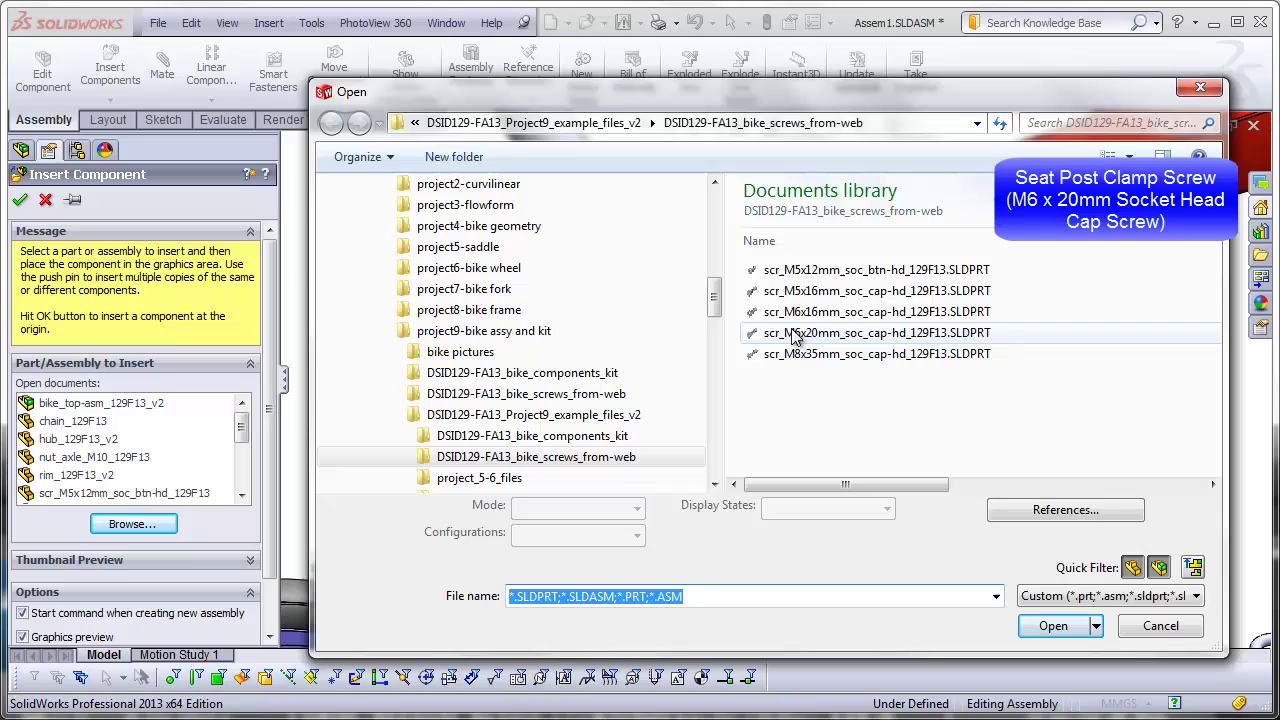
pyautogui.click(803, 335)
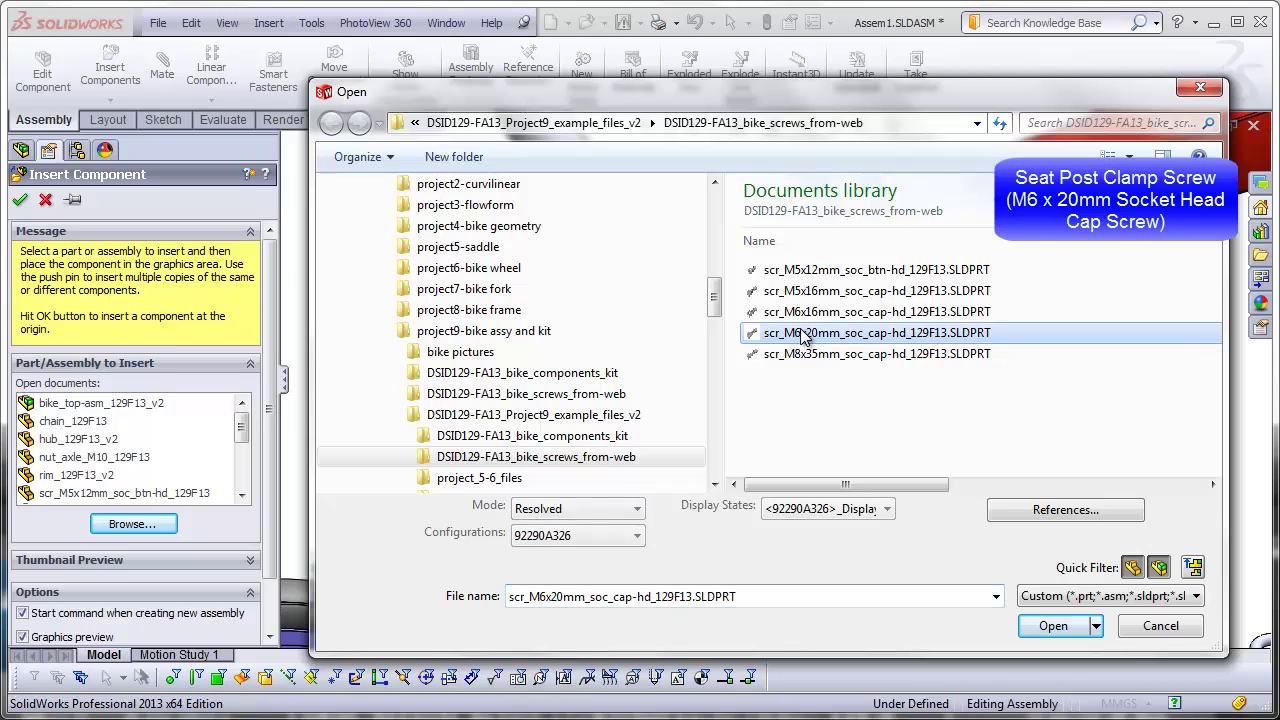
pyautogui.click(1052, 627)
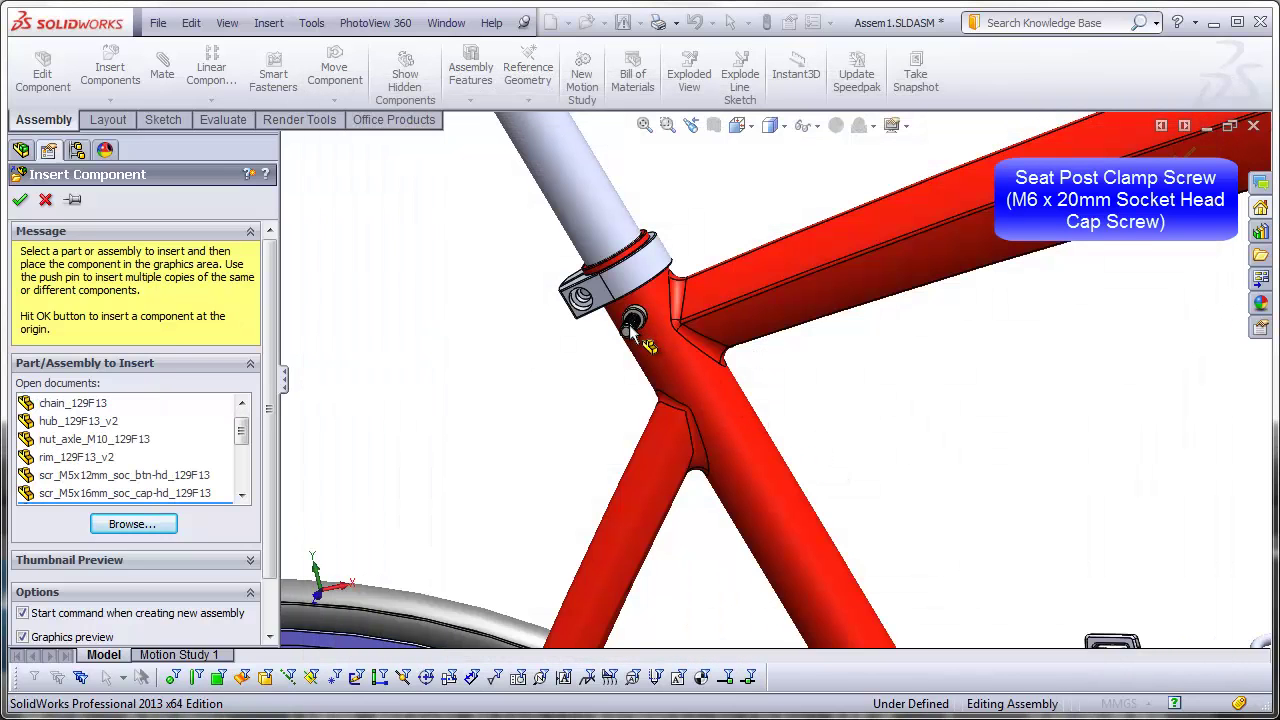
pyautogui.scroll(-5, 632, 335)
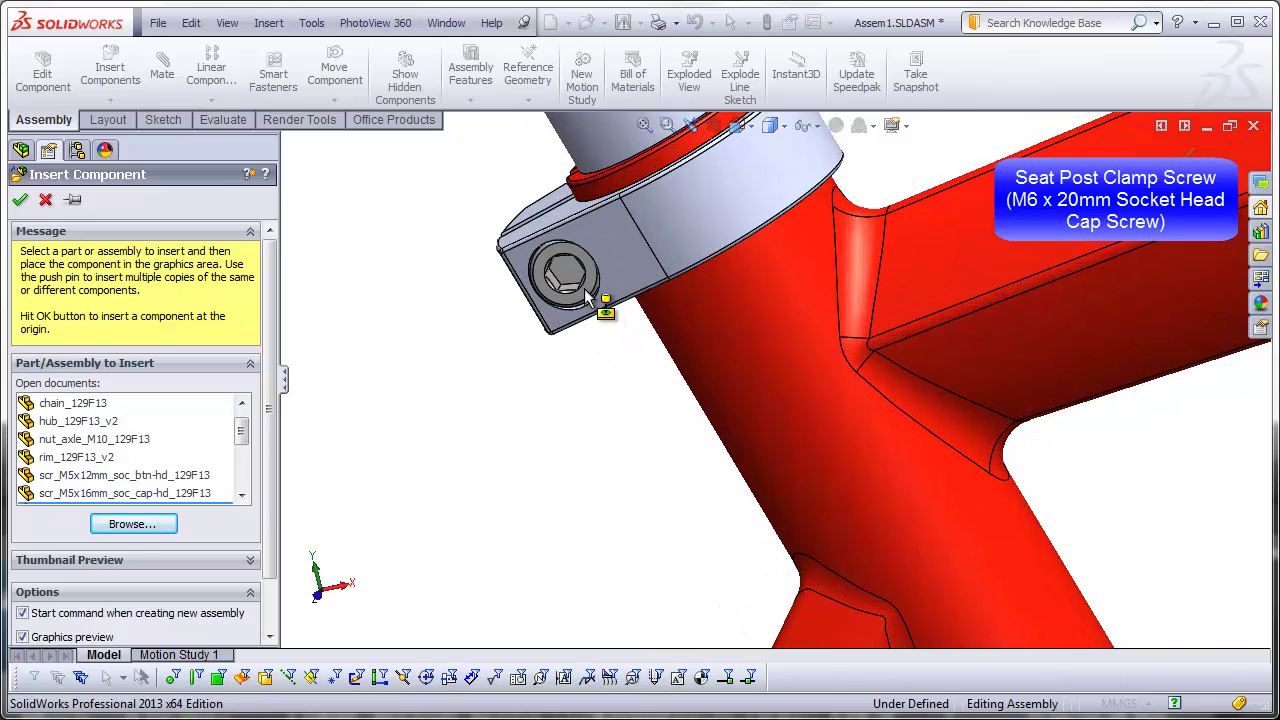
pyautogui.click(575, 288)
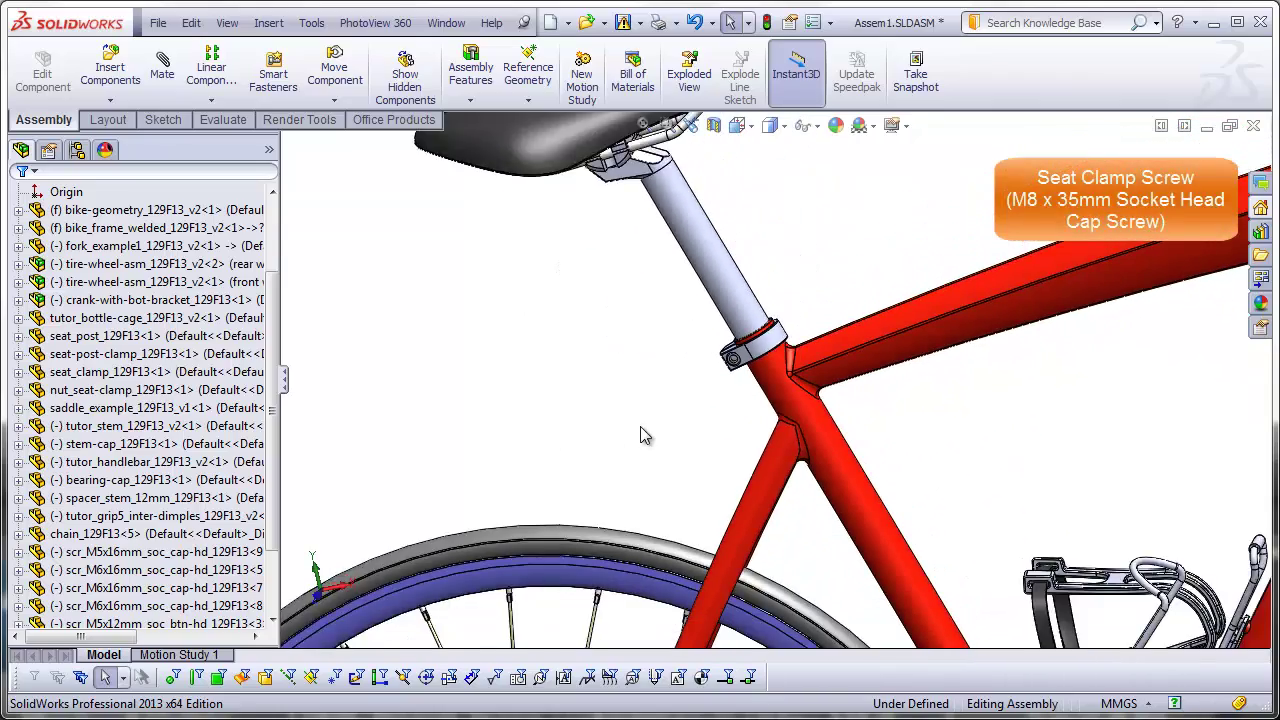
# Orbit beneath the saddle and browse to scr_M8x35mm_soc_cap-hd_129F13.SLDPRT for insertion
pyautogui.moveTo(678, 344); pyautogui.dragTo(630, 300, button='middle')
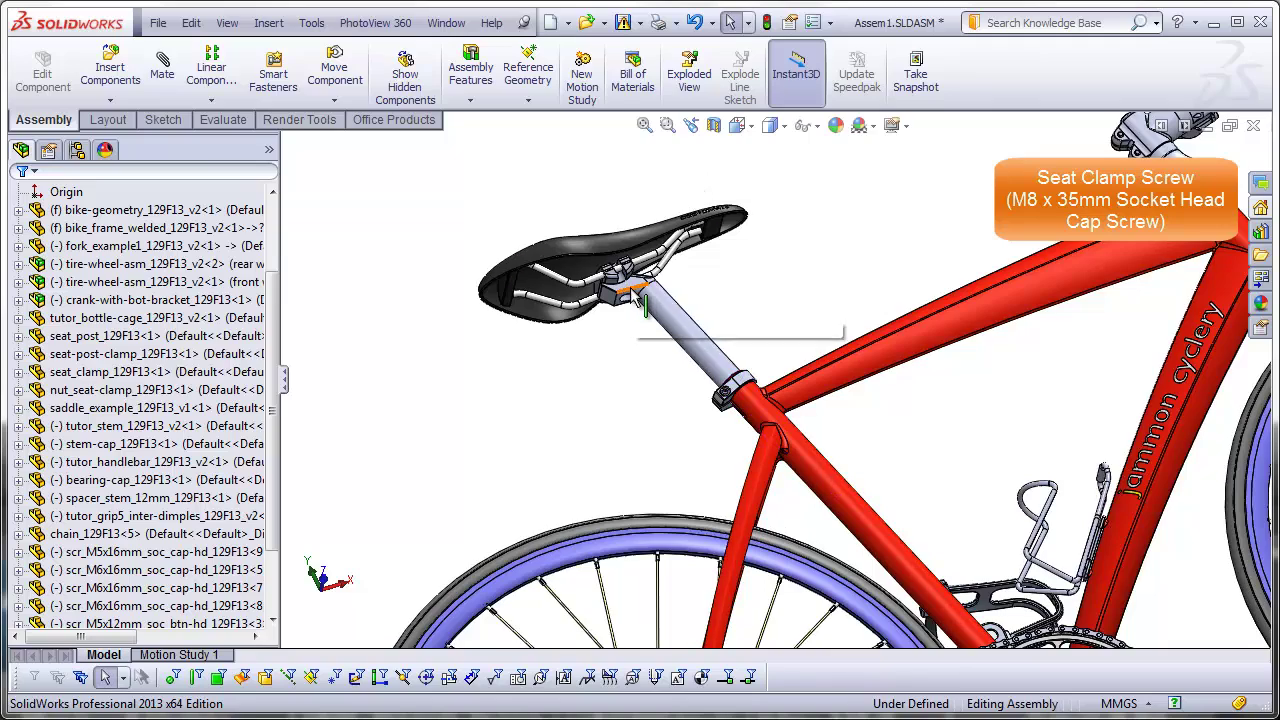
pyautogui.scroll(-5, 634, 300)
pyautogui.moveTo(625, 415); pyautogui.dragTo(903, 568, button='middle')
pyautogui.scroll(4, 926, 621)
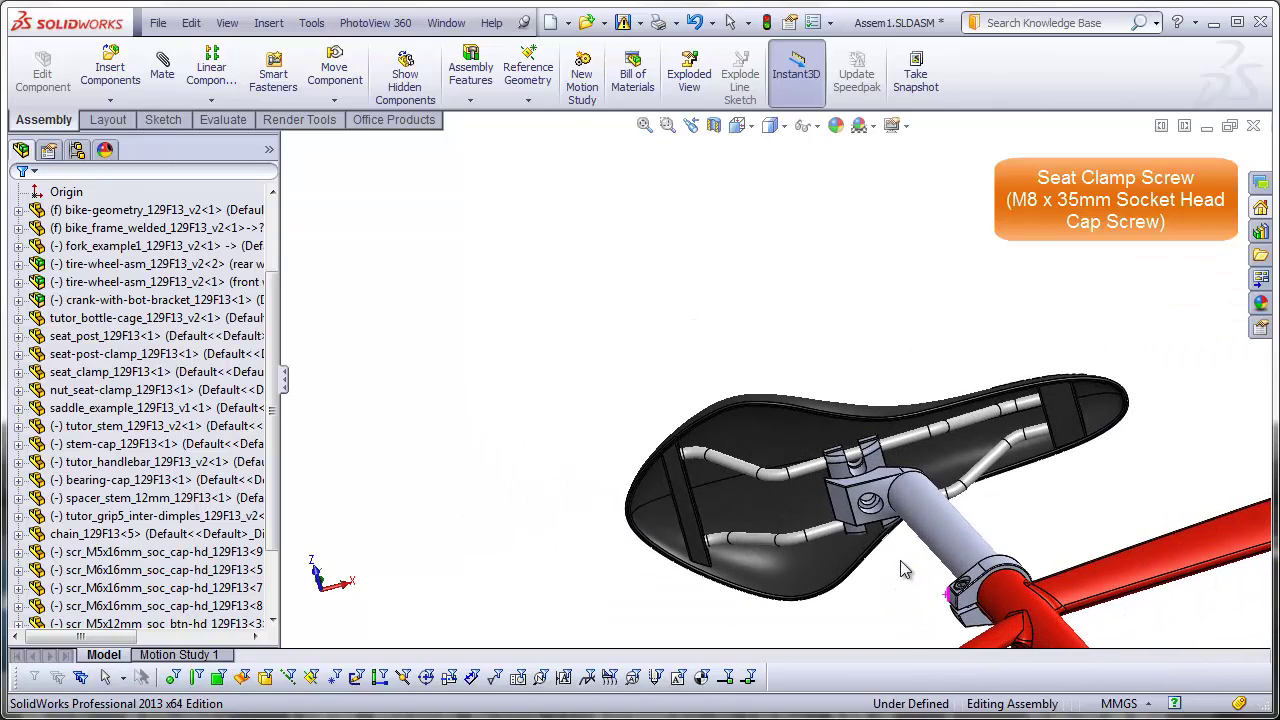
pyautogui.scroll(-6, 903, 568)
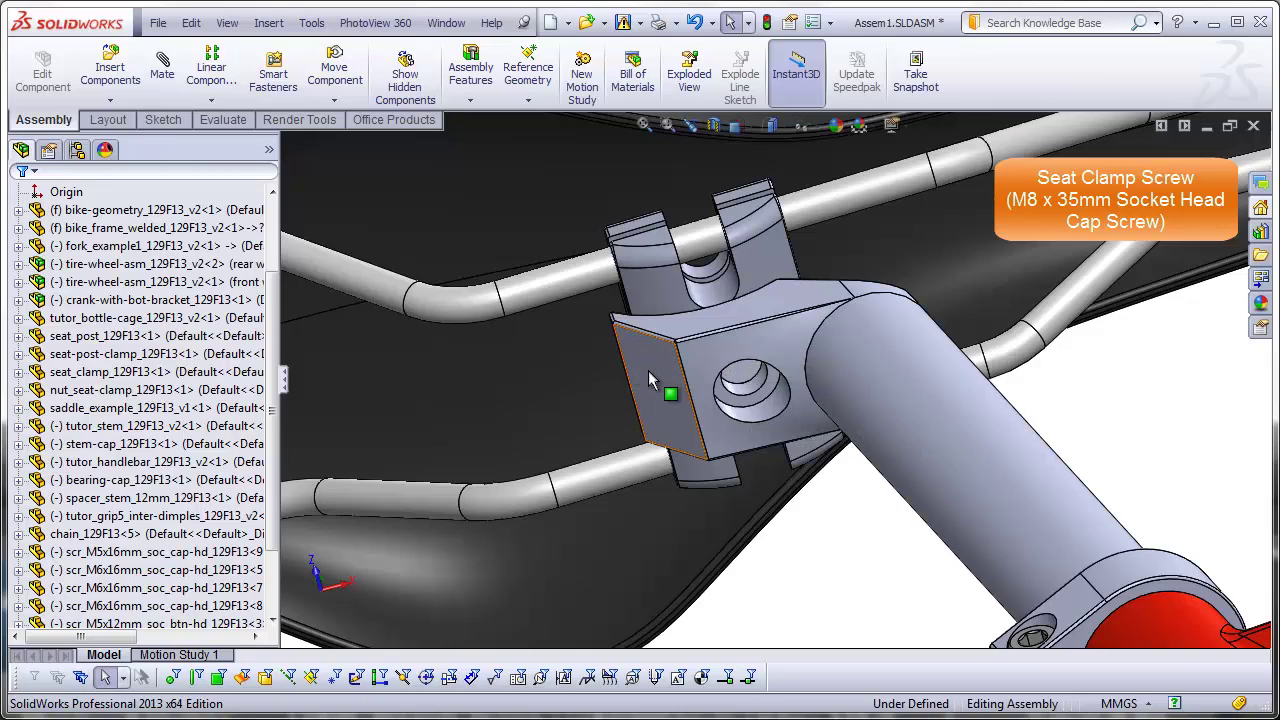
pyautogui.click(115, 72)
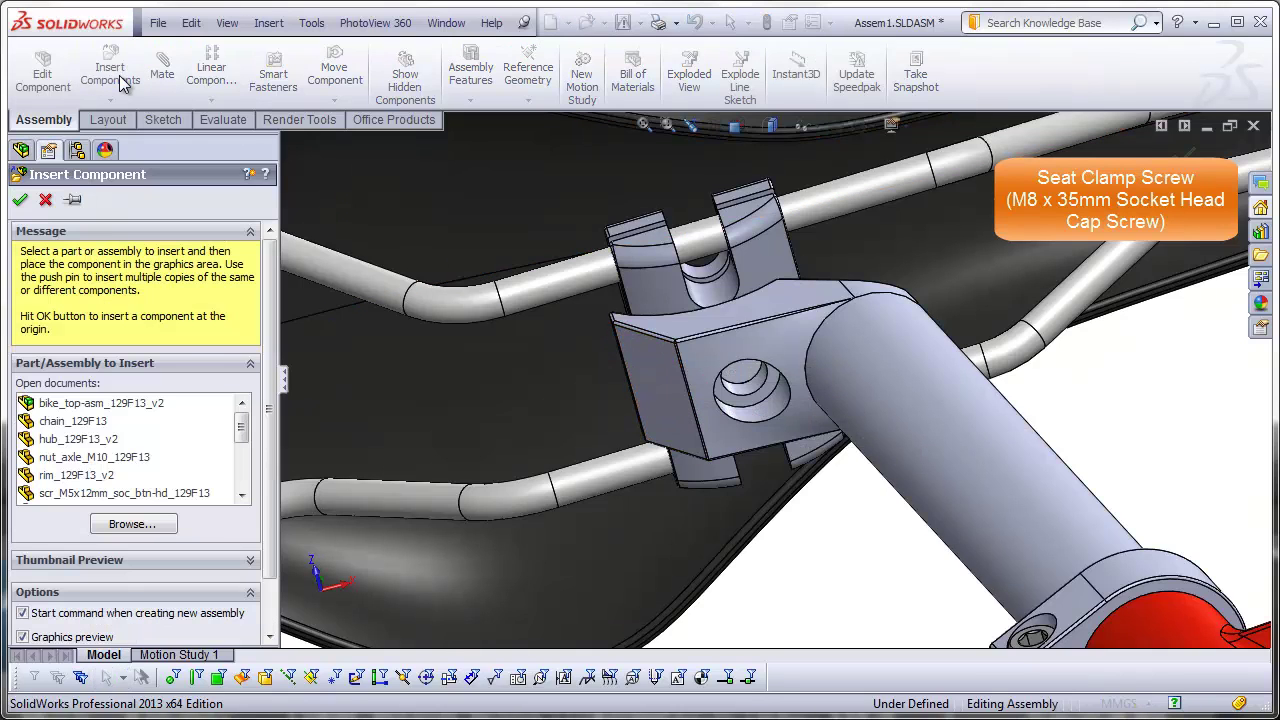
pyautogui.click(132, 524)
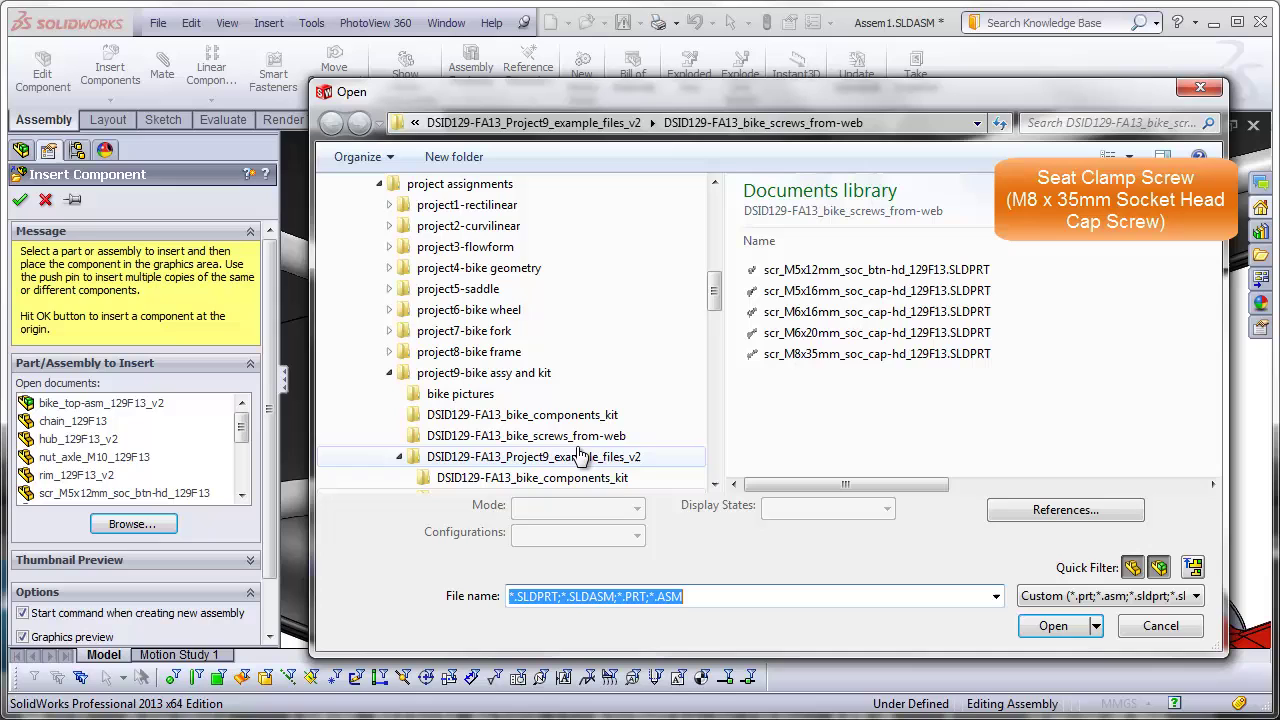
pyautogui.click(810, 356)
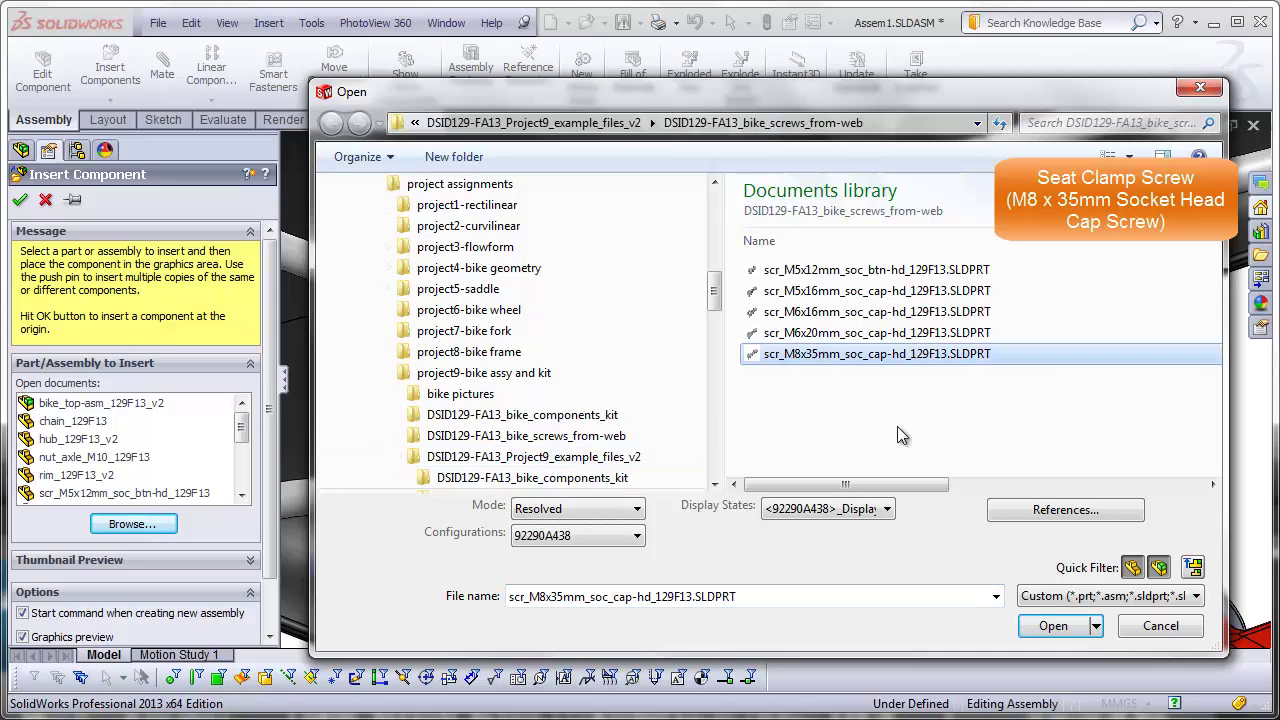
pyautogui.click(1050, 626)
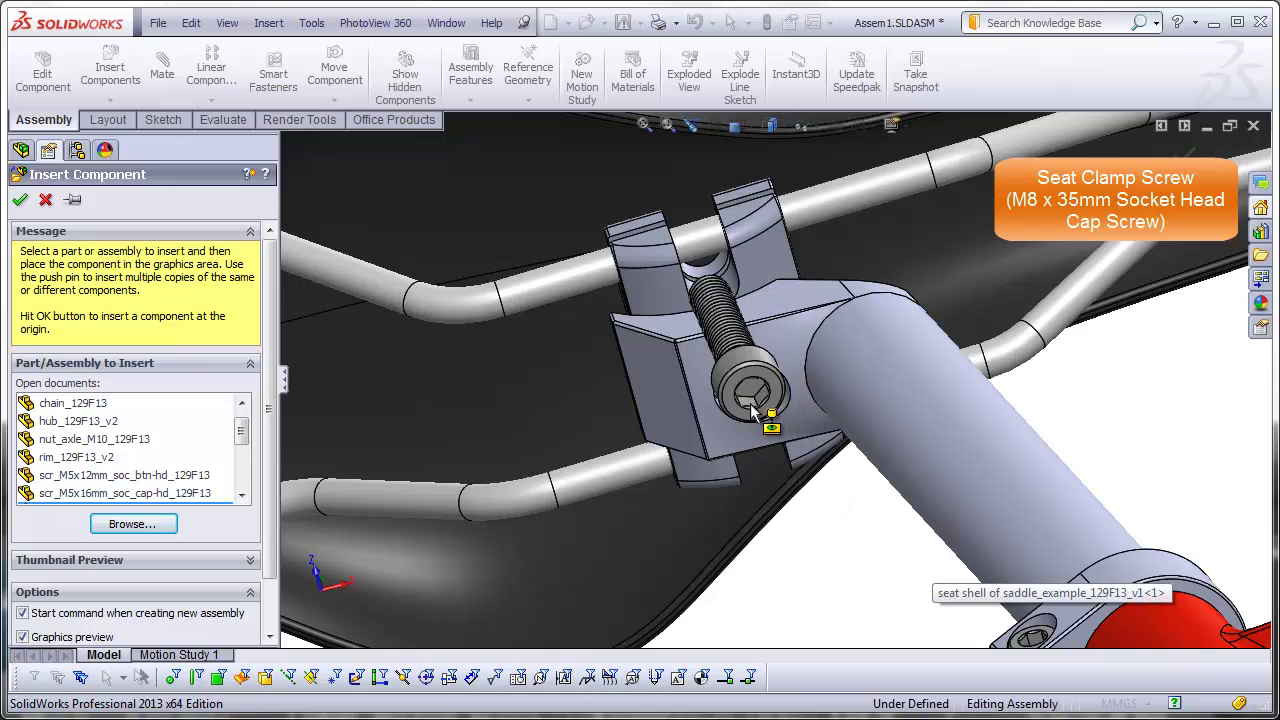
# Place the M8 x 35mm screw in the saddle clamp hole and view it from the side
pyautogui.scroll(-3, 752, 410)
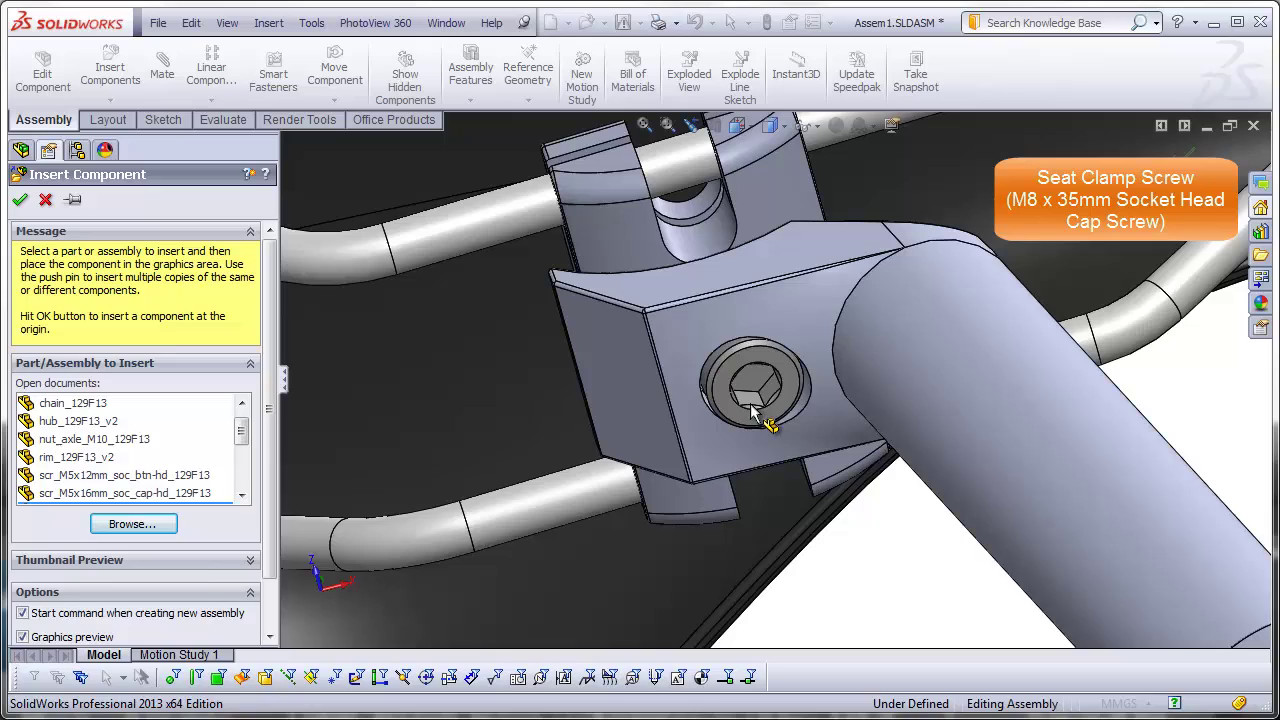
pyautogui.click(754, 410)
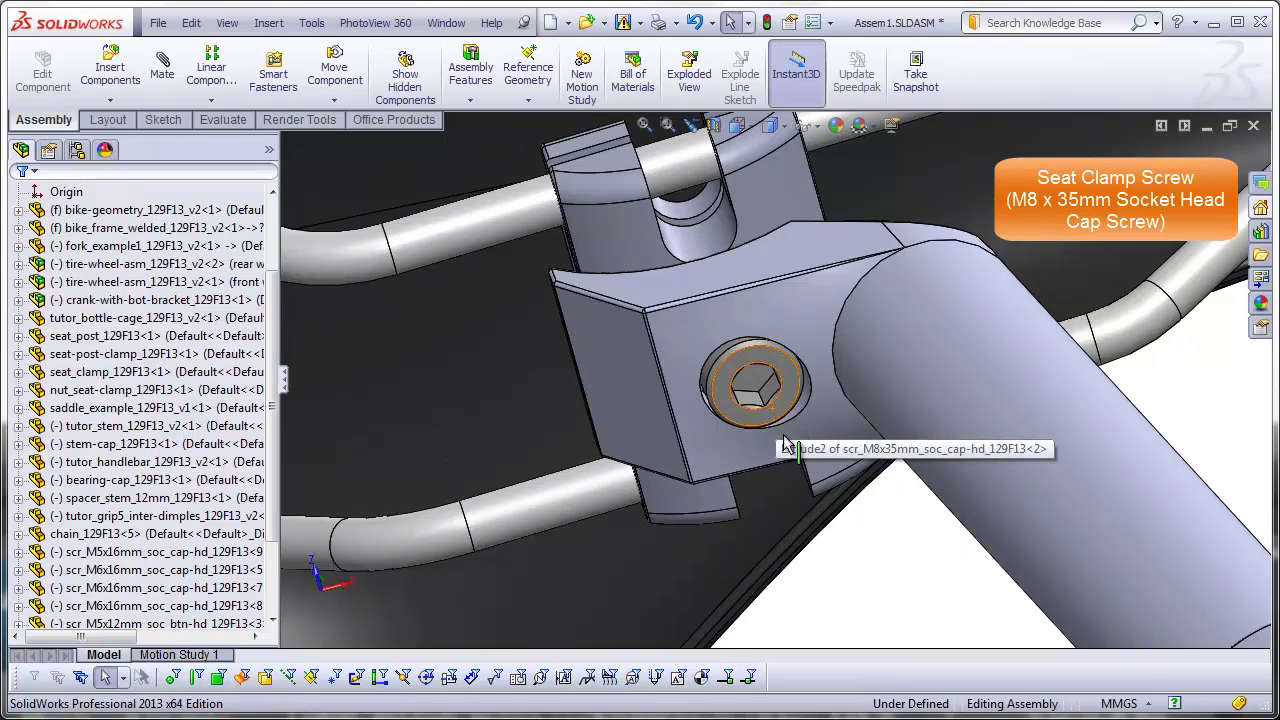
pyautogui.scroll(5, 784, 445)
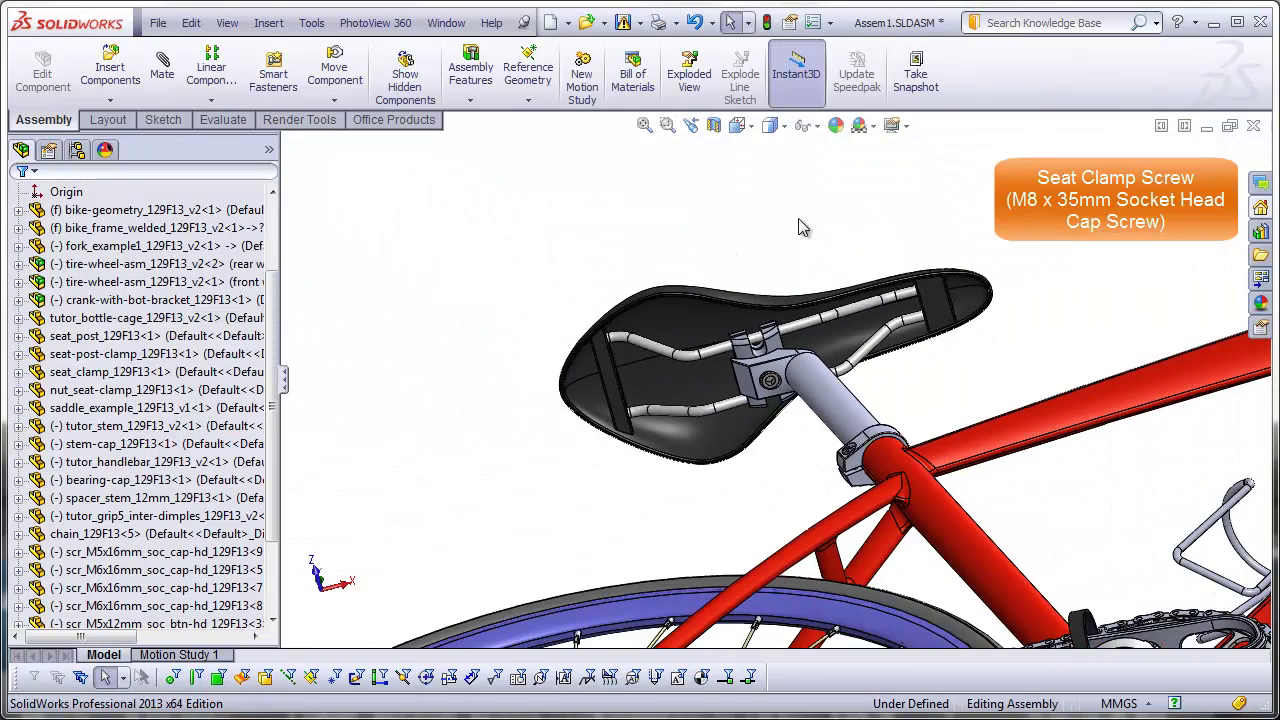
pyautogui.moveTo(805, 148); pyautogui.dragTo(783, 360, button='middle')
pyautogui.scroll(-3, 812, 268)
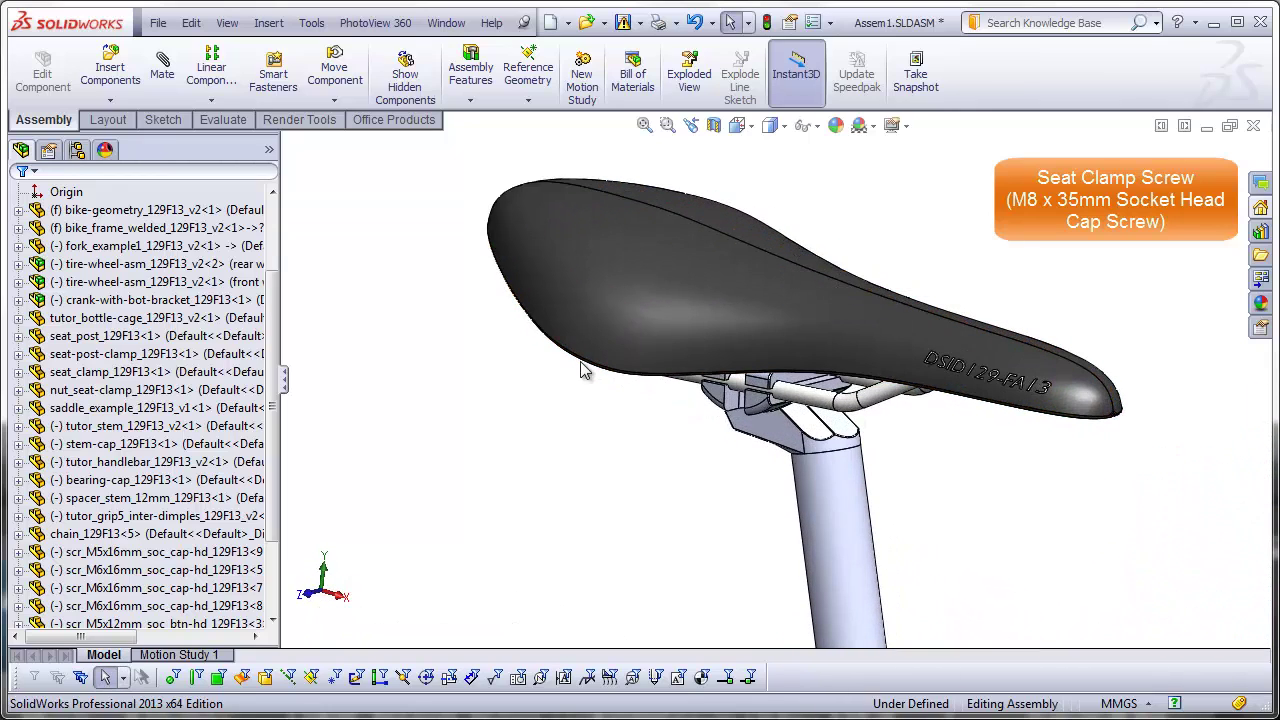
# Section the assembly along the Front Plane and zoom in on the M8 clamp screw
pyautogui.click(160, 299)
pyautogui.scroll(2, 160, 300)
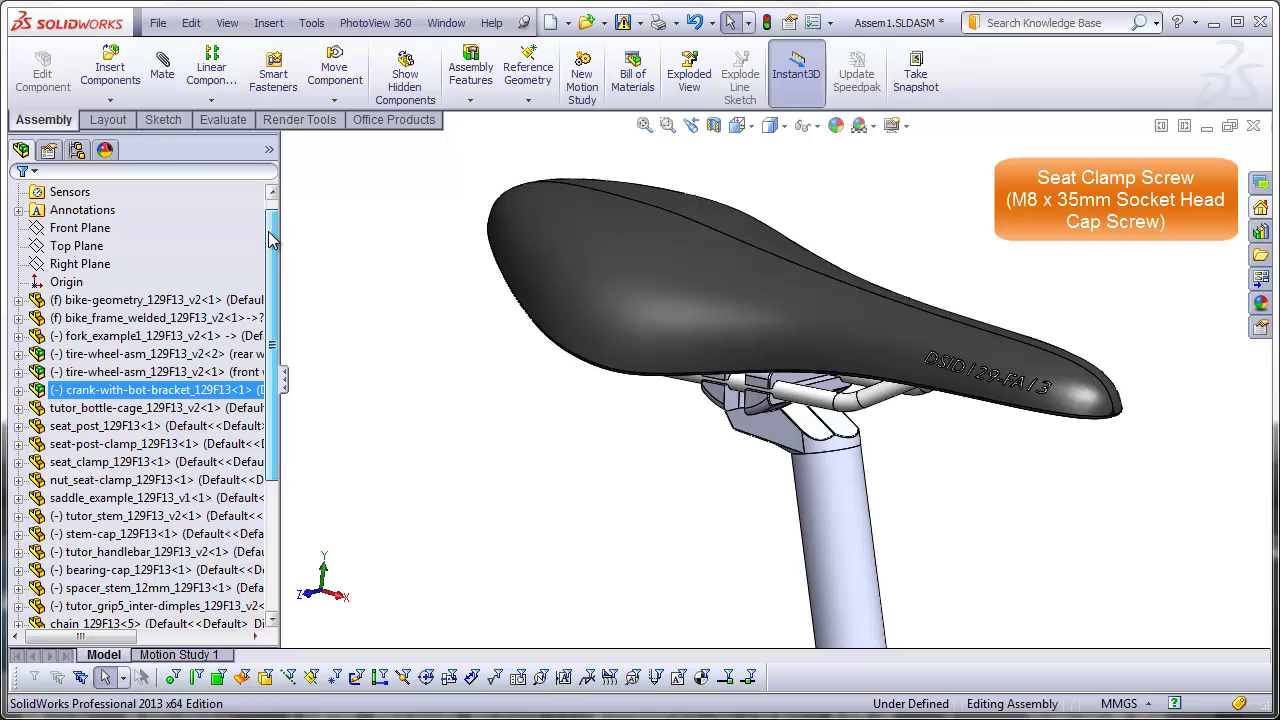
pyautogui.press('Escape')
pyautogui.click(116, 228)
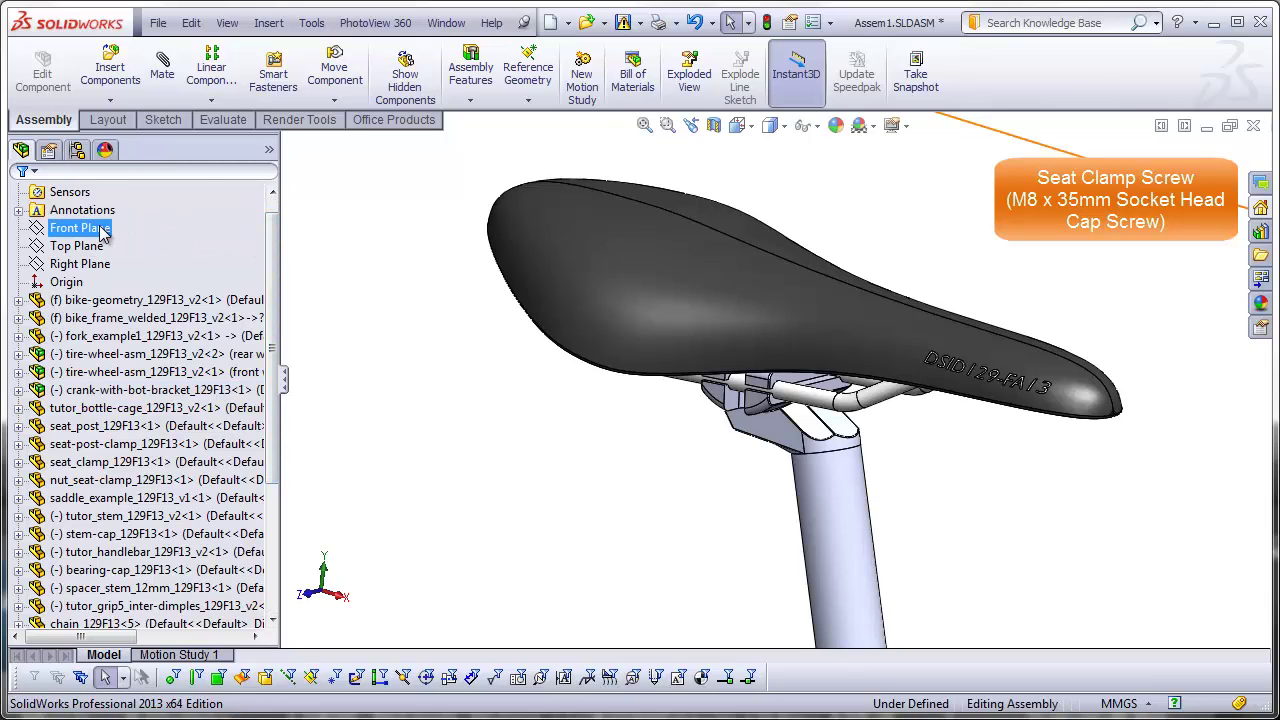
pyautogui.click(713, 126)
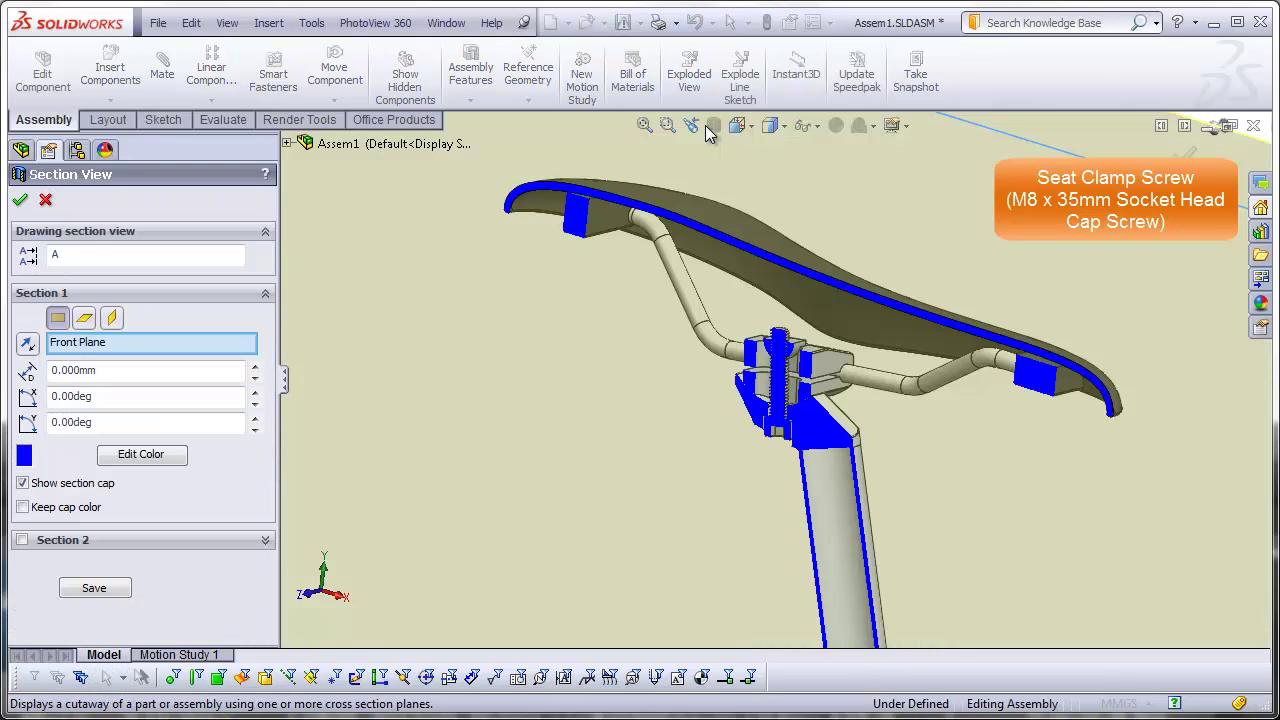
pyautogui.click(19, 201)
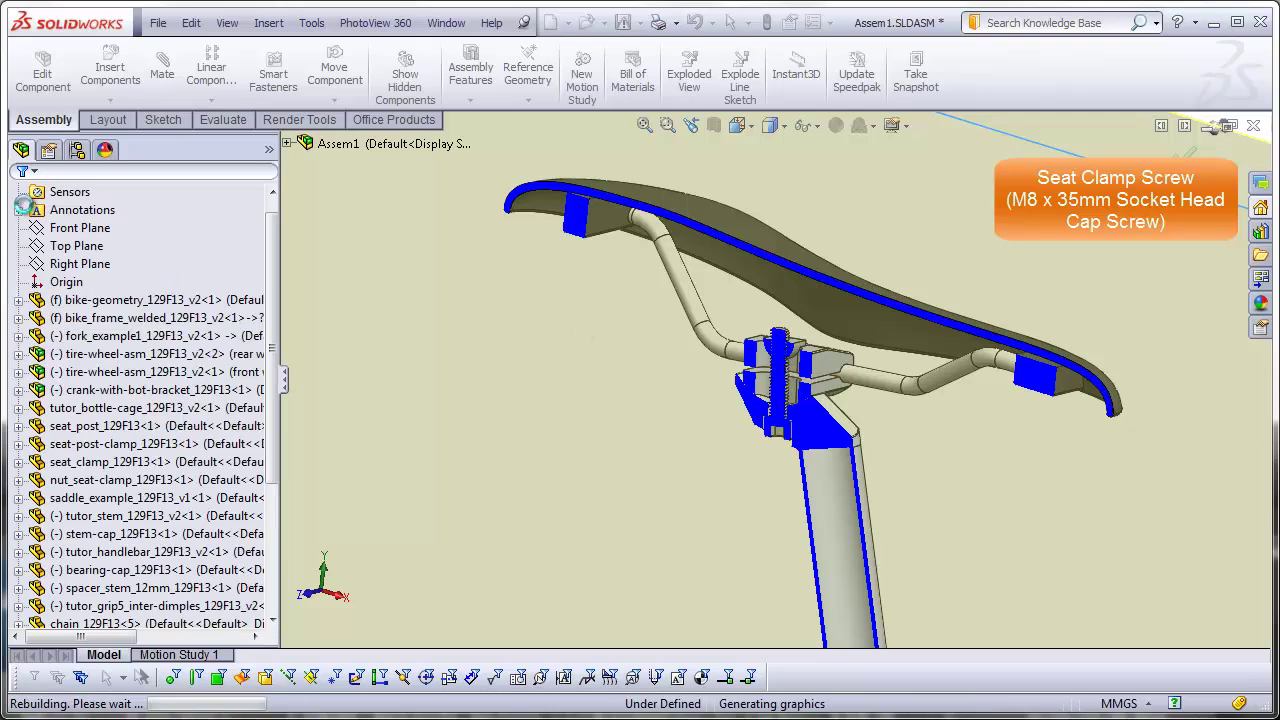
pyautogui.scroll(-6, 770, 435)
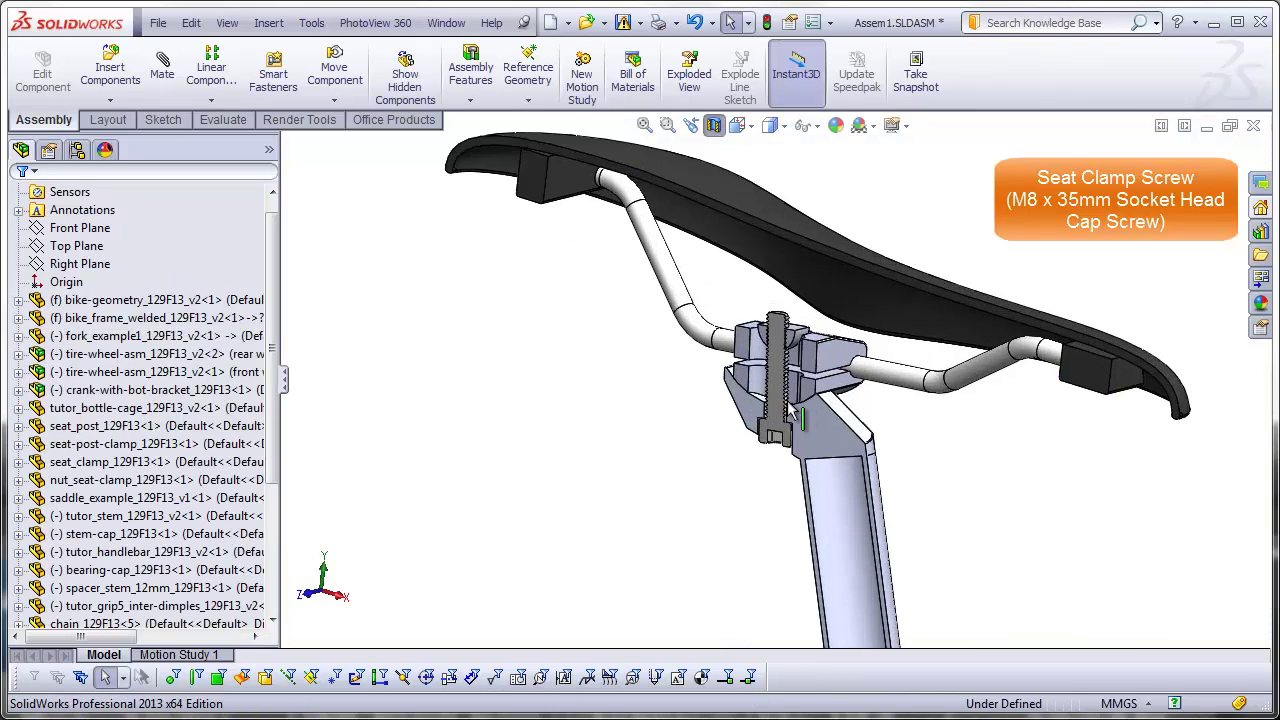
pyautogui.click(790, 400)
pyautogui.moveTo(802, 392); pyautogui.dragTo(780, 525, button='middle')
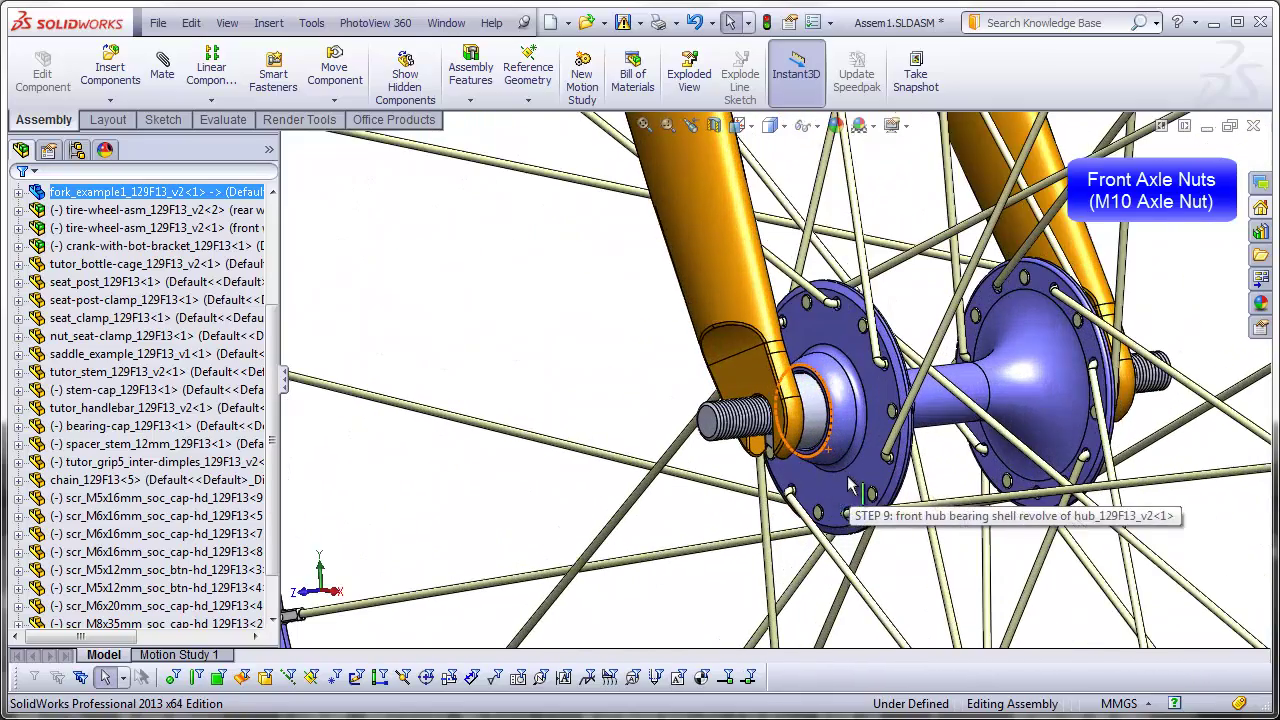
# Insert an M10 axle nut from the open parts beside the front hub
pyautogui.click(110, 70)
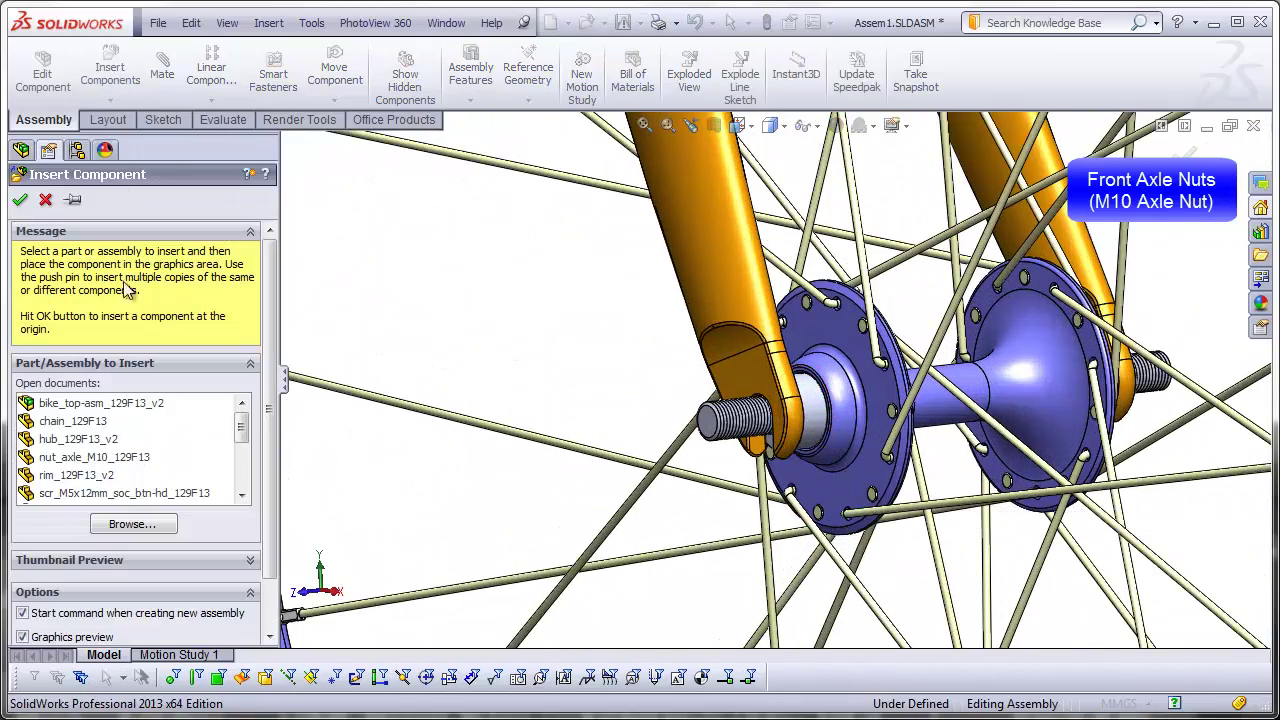
pyautogui.click(89, 459)
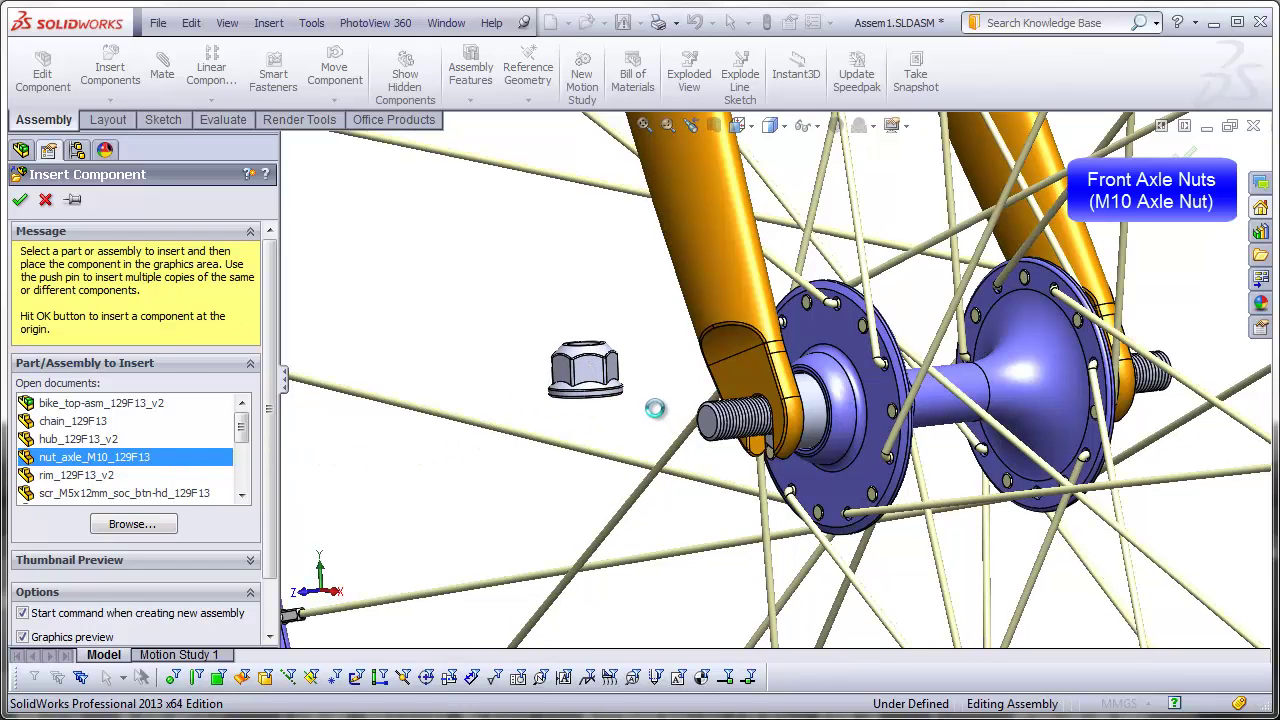
pyautogui.click(655, 408)
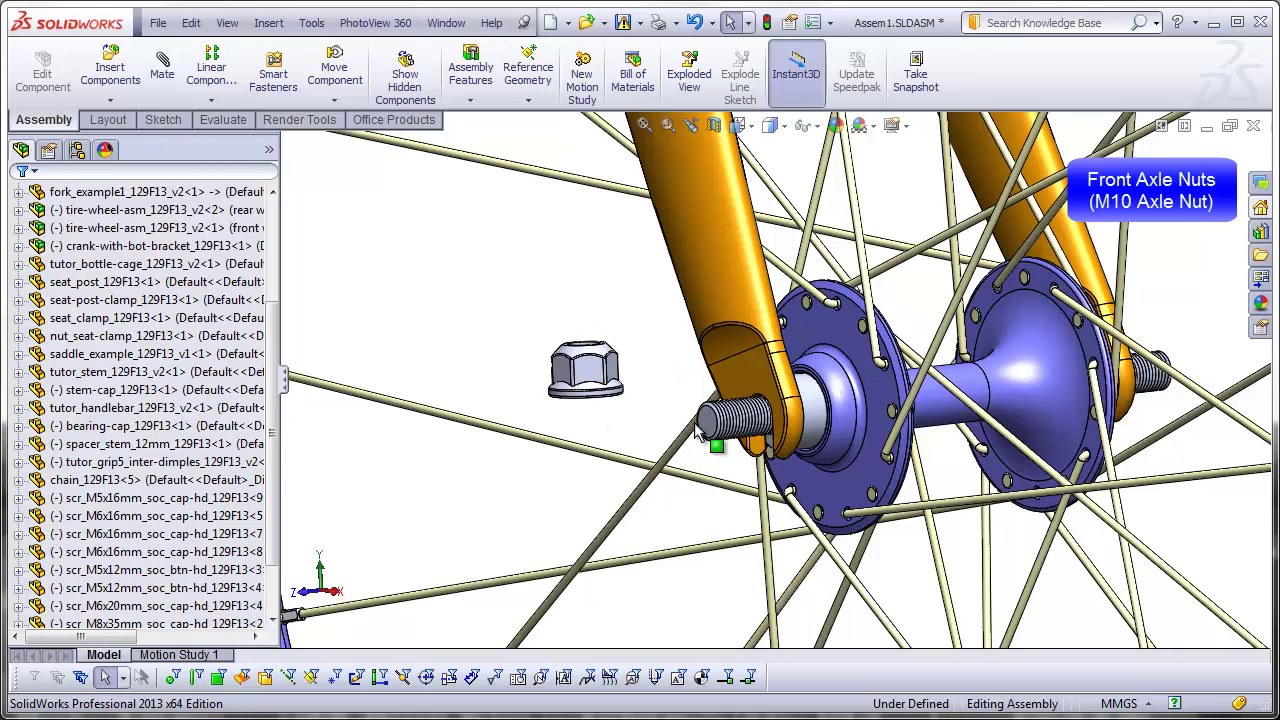
pyautogui.moveTo(655, 411); pyautogui.dragTo(615, 395, button='middle')
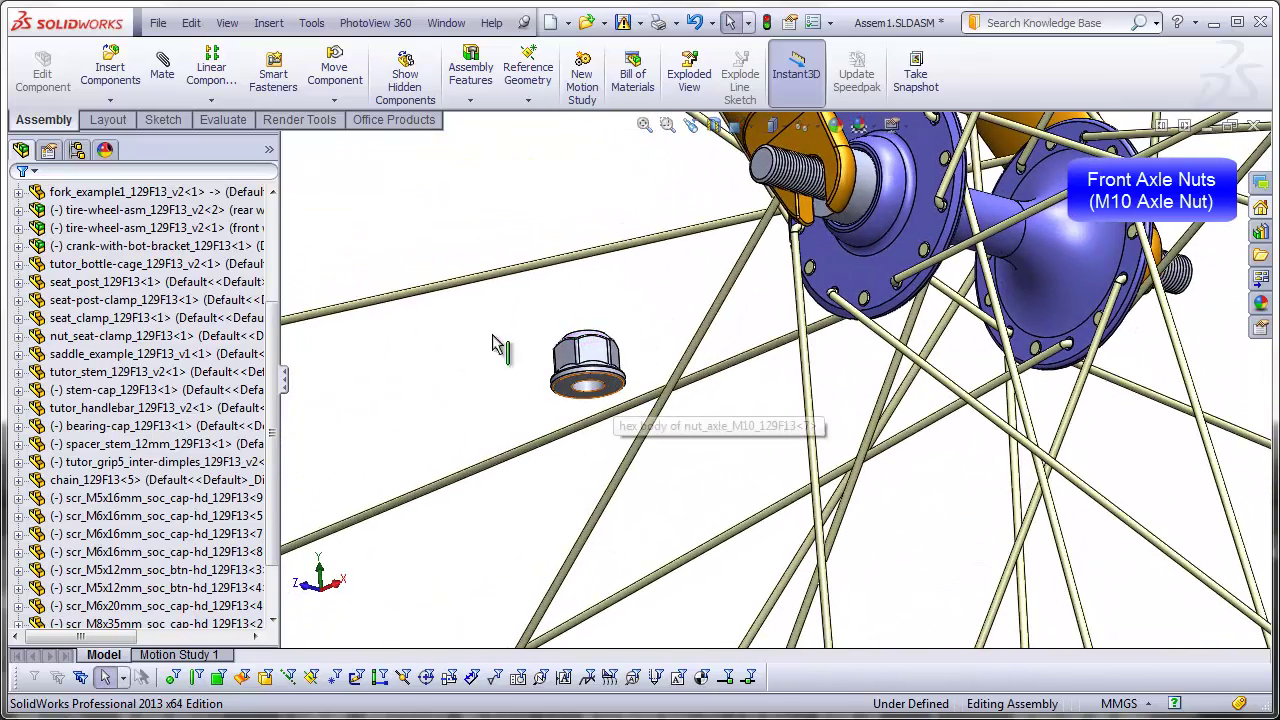
# Mate the nut coincident with the fork end face and concentric with the axle end
pyautogui.press('m')
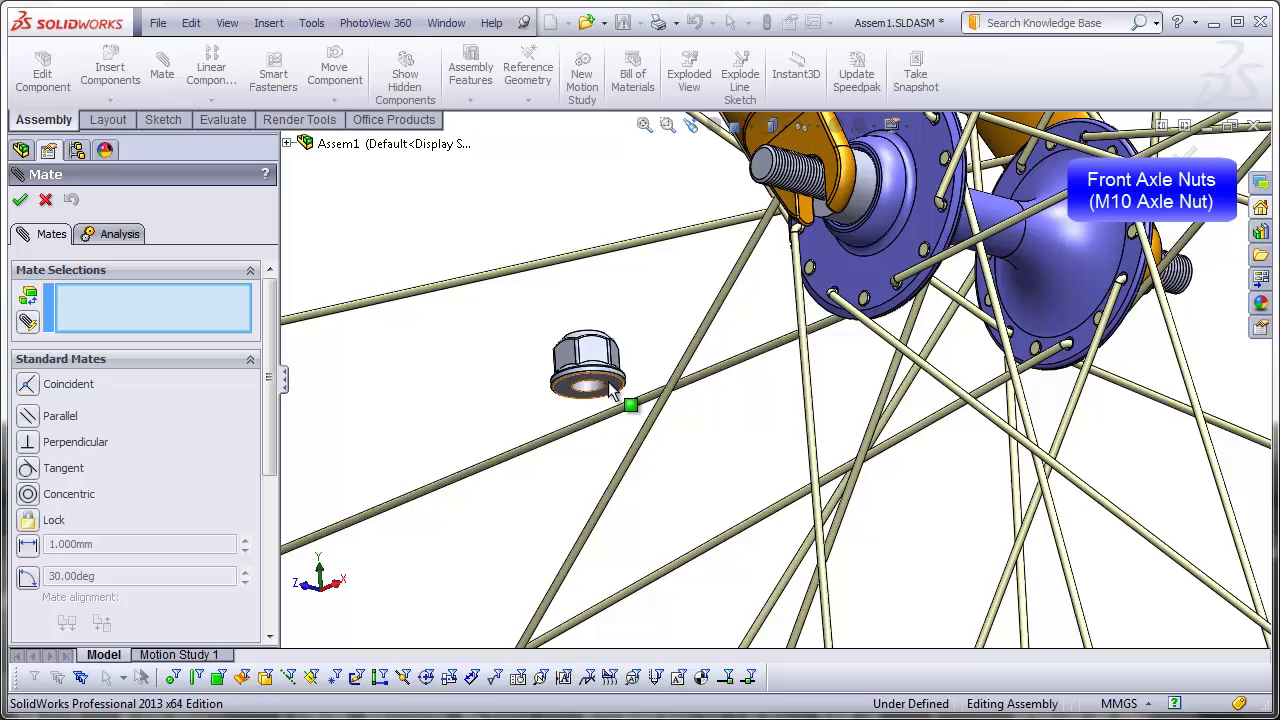
pyautogui.click(620, 396)
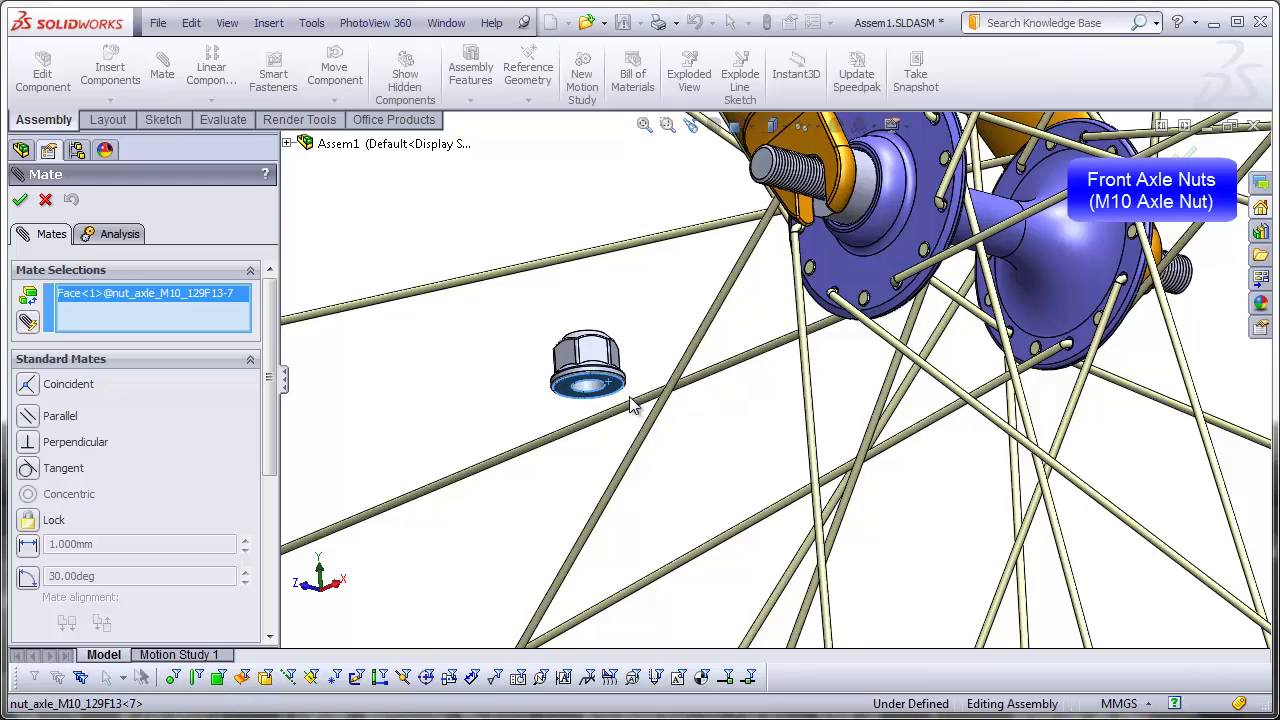
pyautogui.click(828, 160)
pyautogui.click(1035, 146)
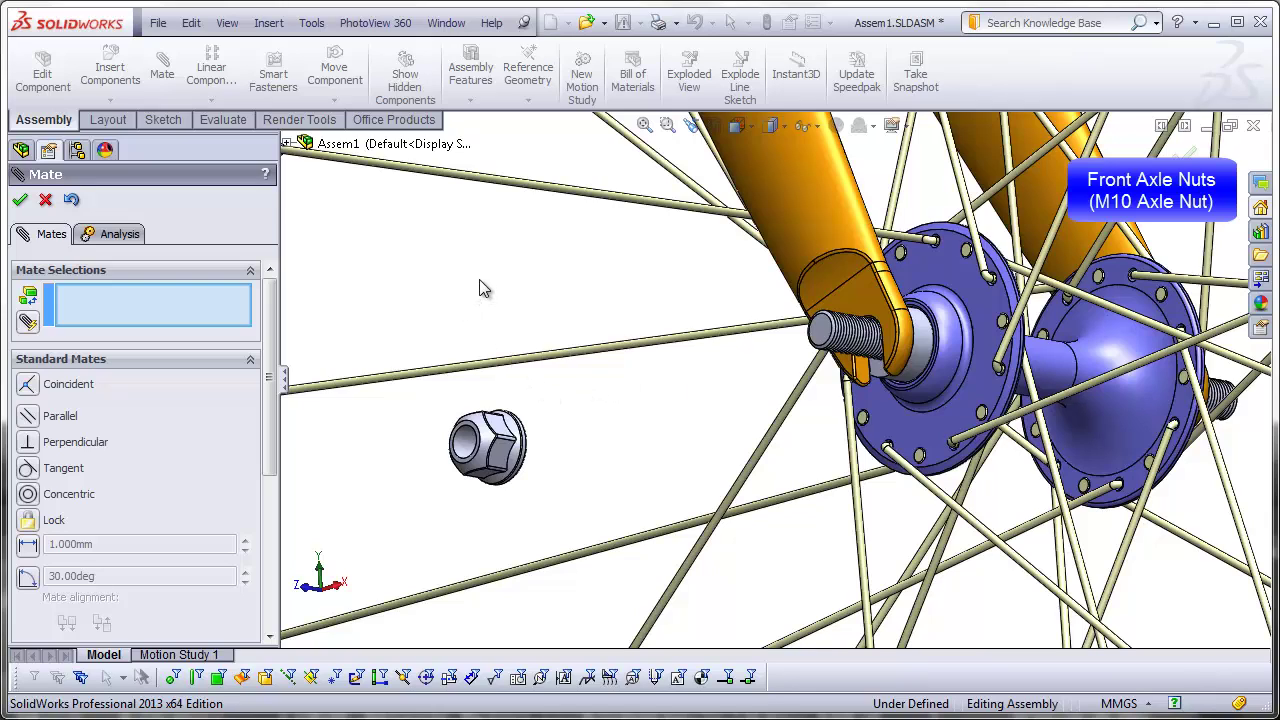
pyautogui.click(468, 443)
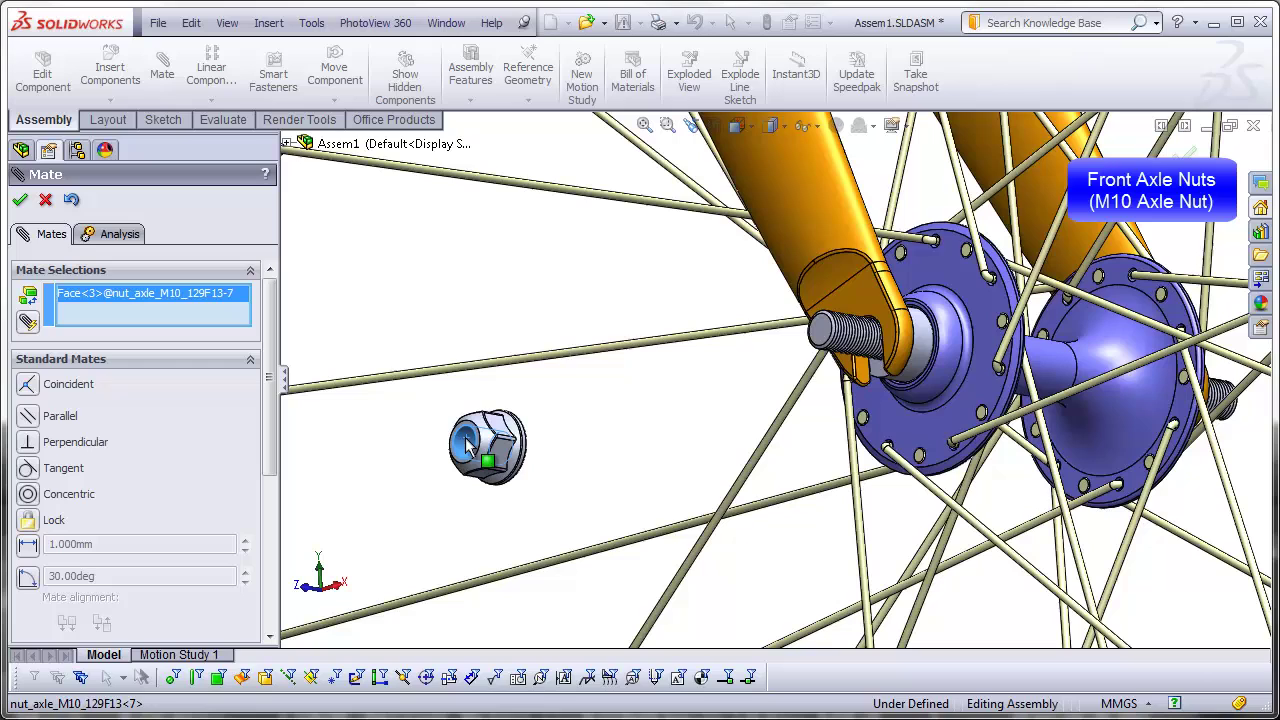
pyautogui.scroll(-2, 817, 345)
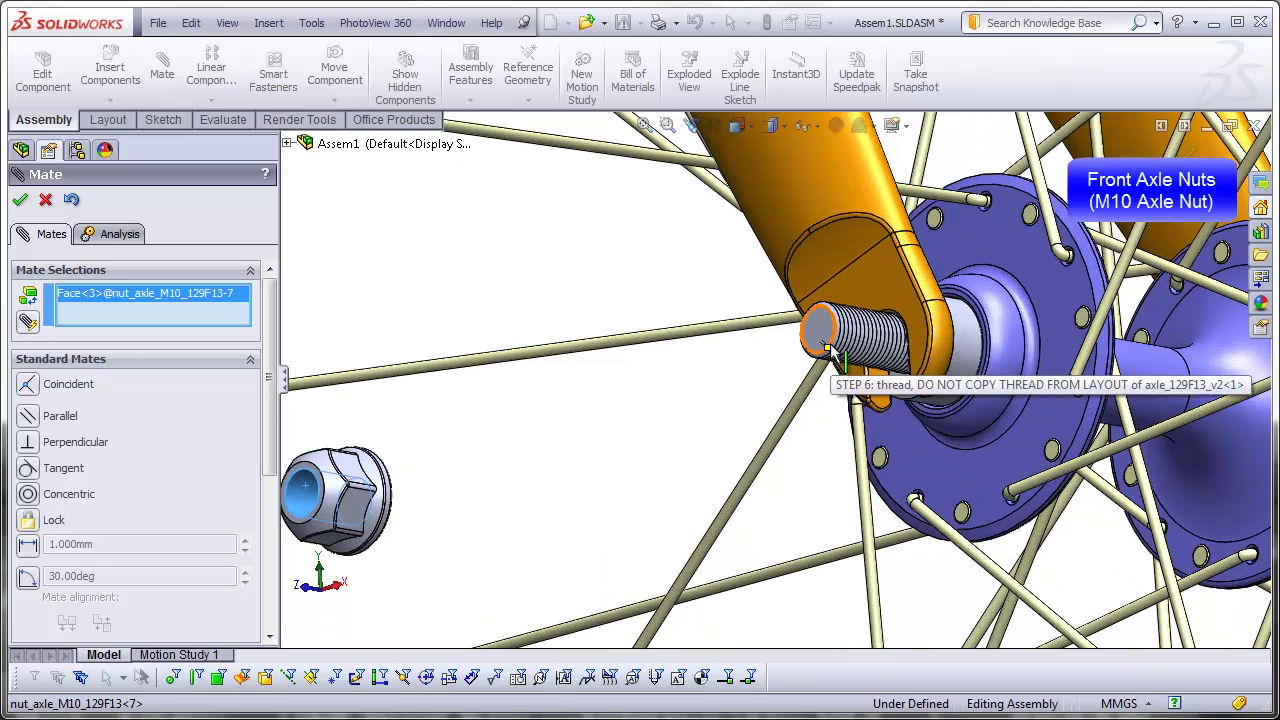
pyautogui.click(828, 347)
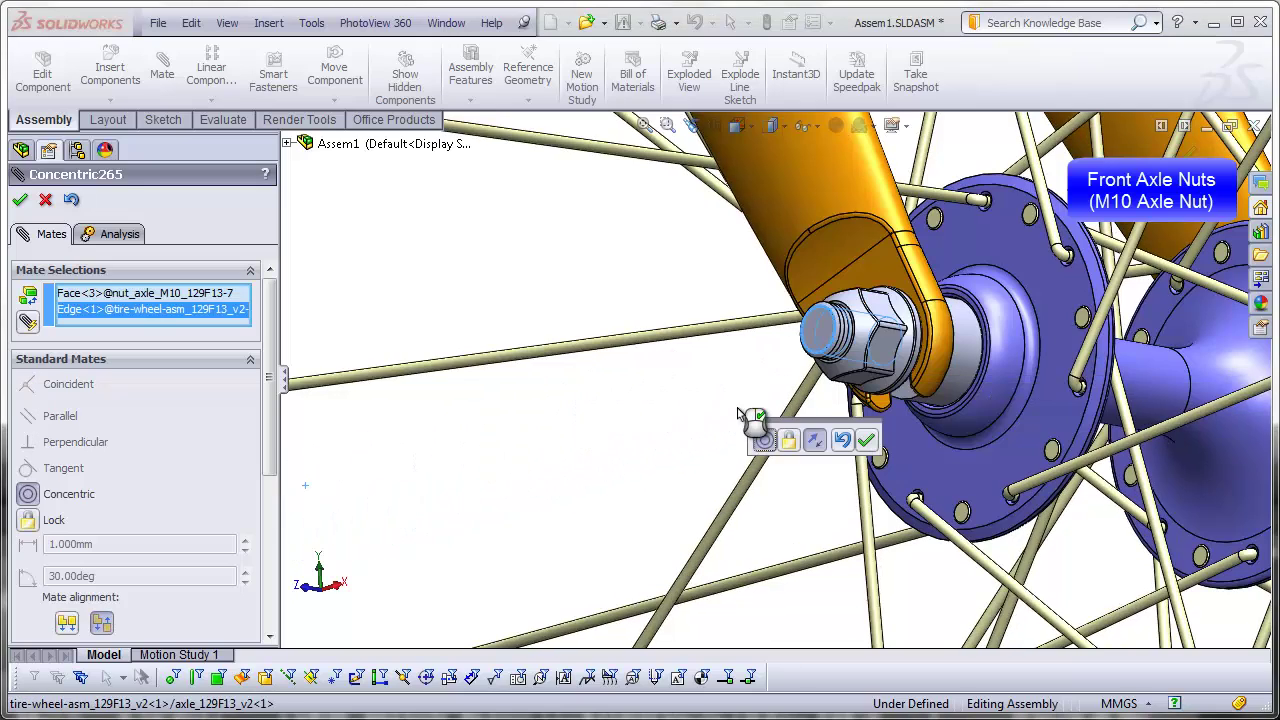
pyautogui.click(866, 440)
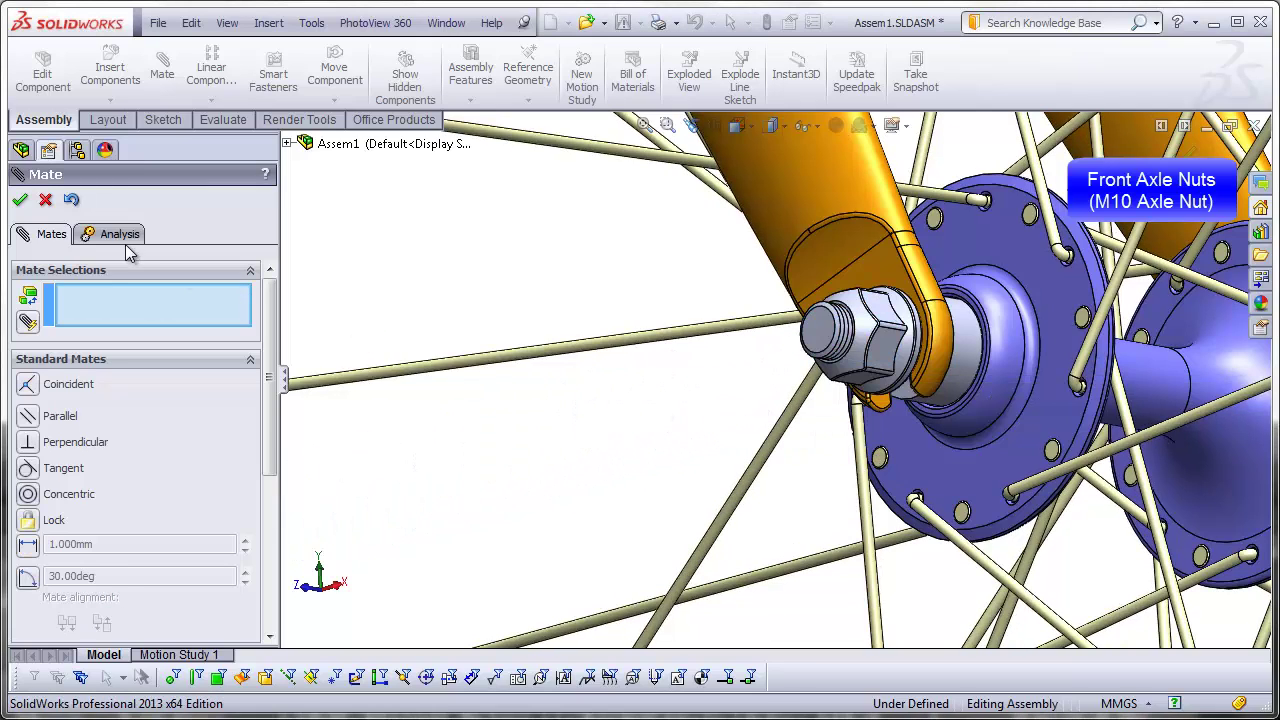
pyautogui.click(21, 200)
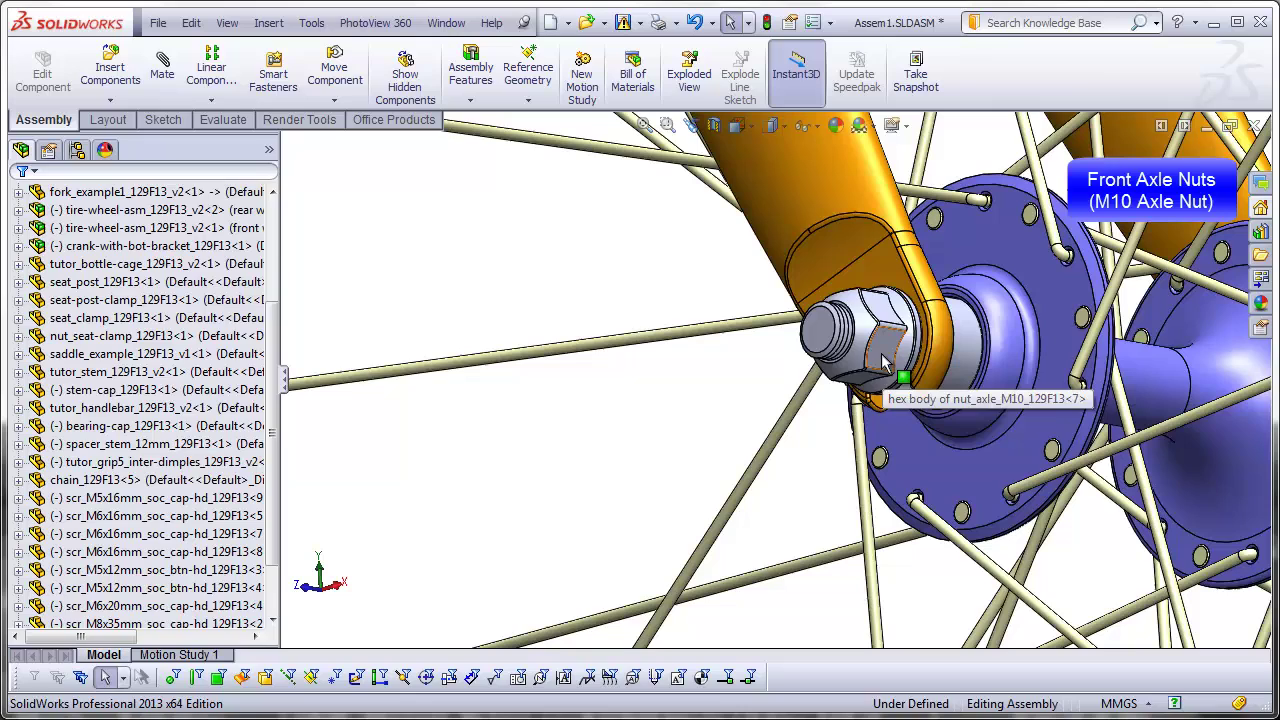
# Spin the mated nut about the axle to test it, then orbit to the hub's far side
pyautogui.click(886, 318)
pyautogui.moveTo(886, 318); pyautogui.dragTo(900, 392)
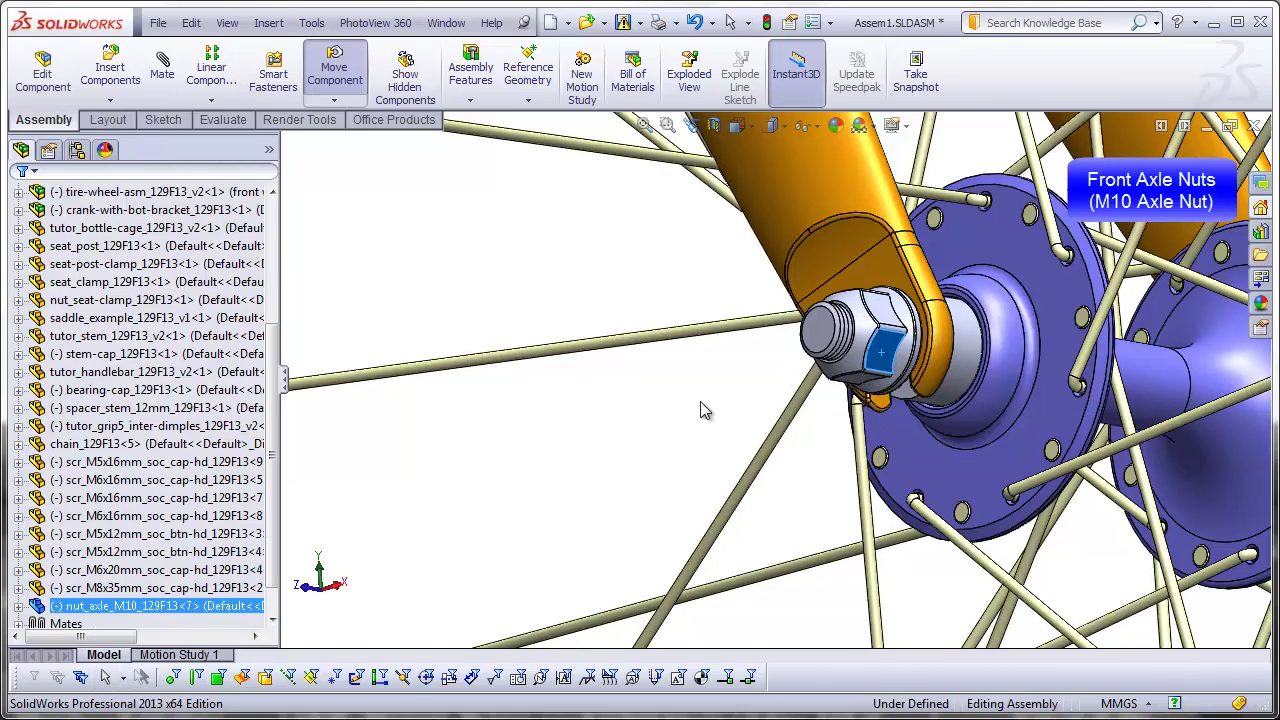
pyautogui.click(652, 436)
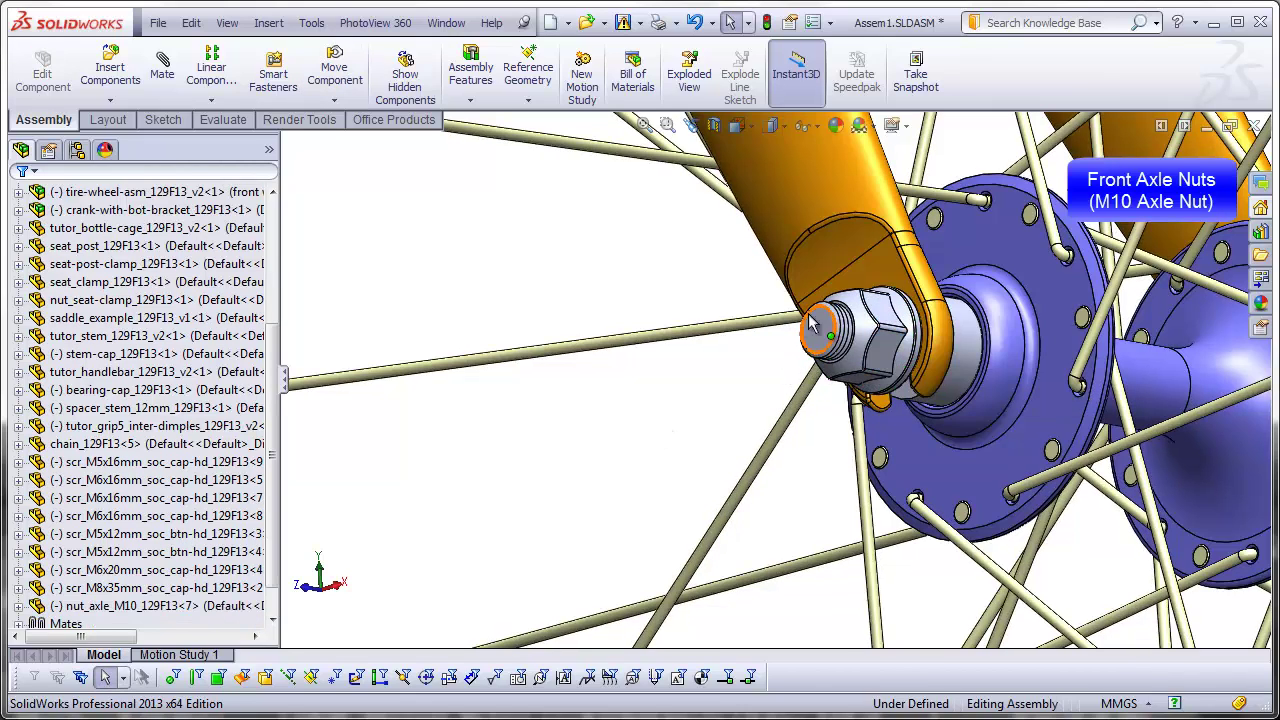
pyautogui.moveTo(812, 322); pyautogui.dragTo(757, 385)
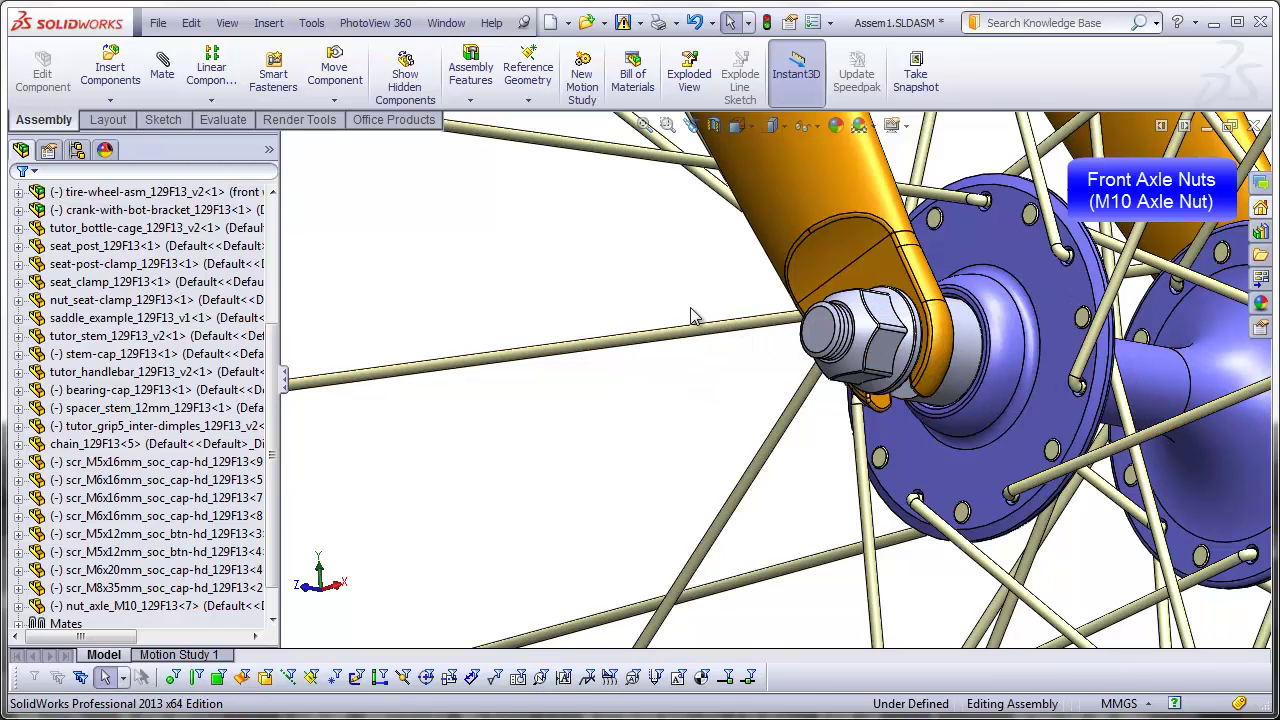
pyautogui.scroll(8, 700, 432)
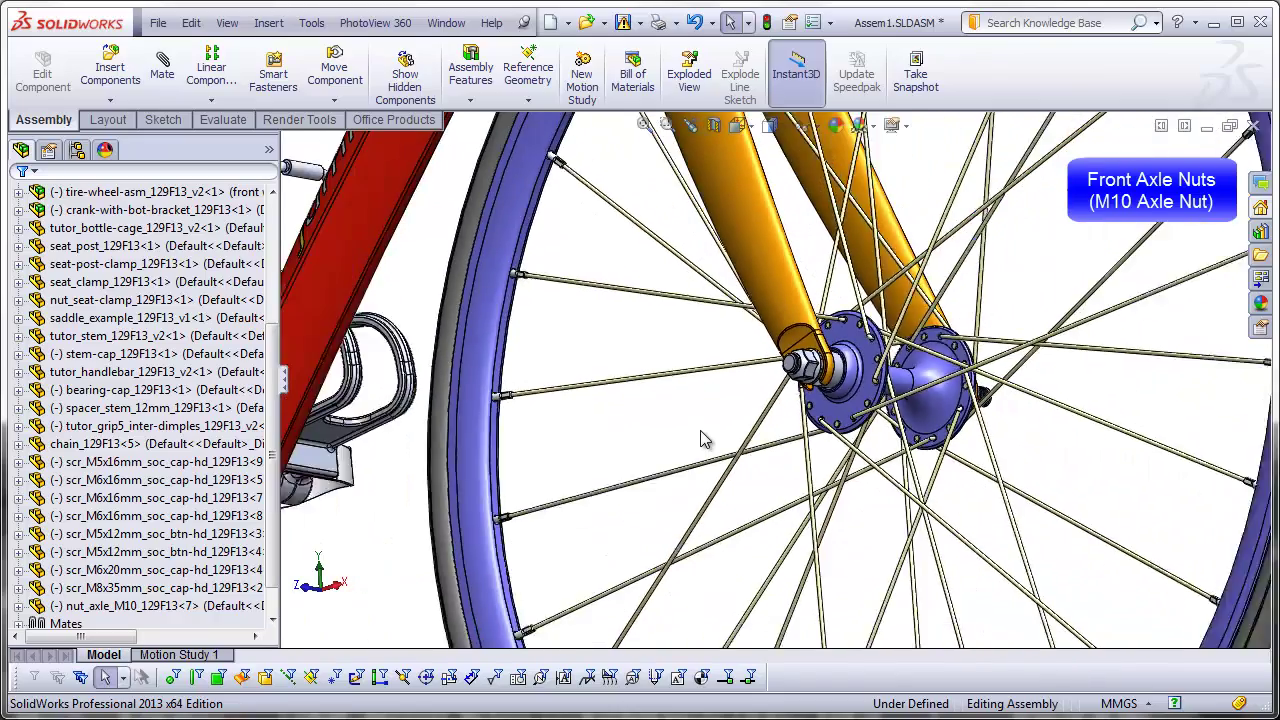
pyautogui.moveTo(700, 438); pyautogui.dragTo(550, 462, button='middle')
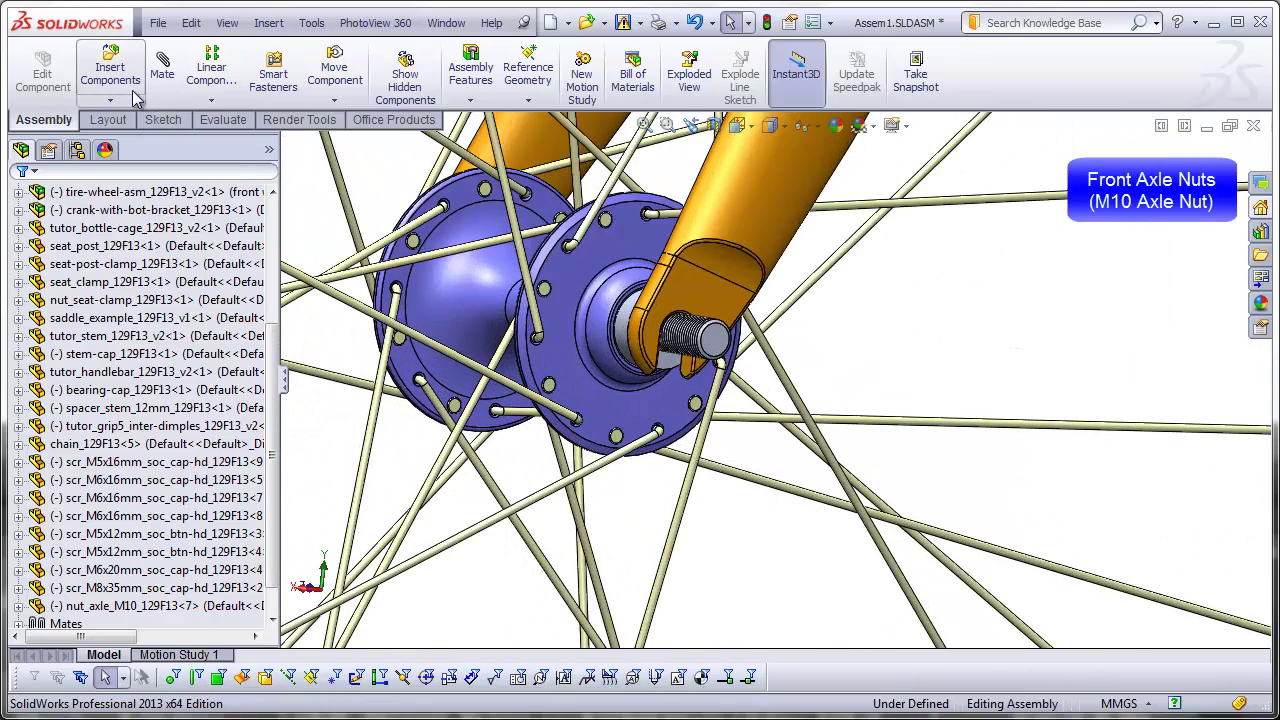
# Insert another nut_axle_M10_129F13 beside the bare front axle end
pyautogui.click(130, 88)
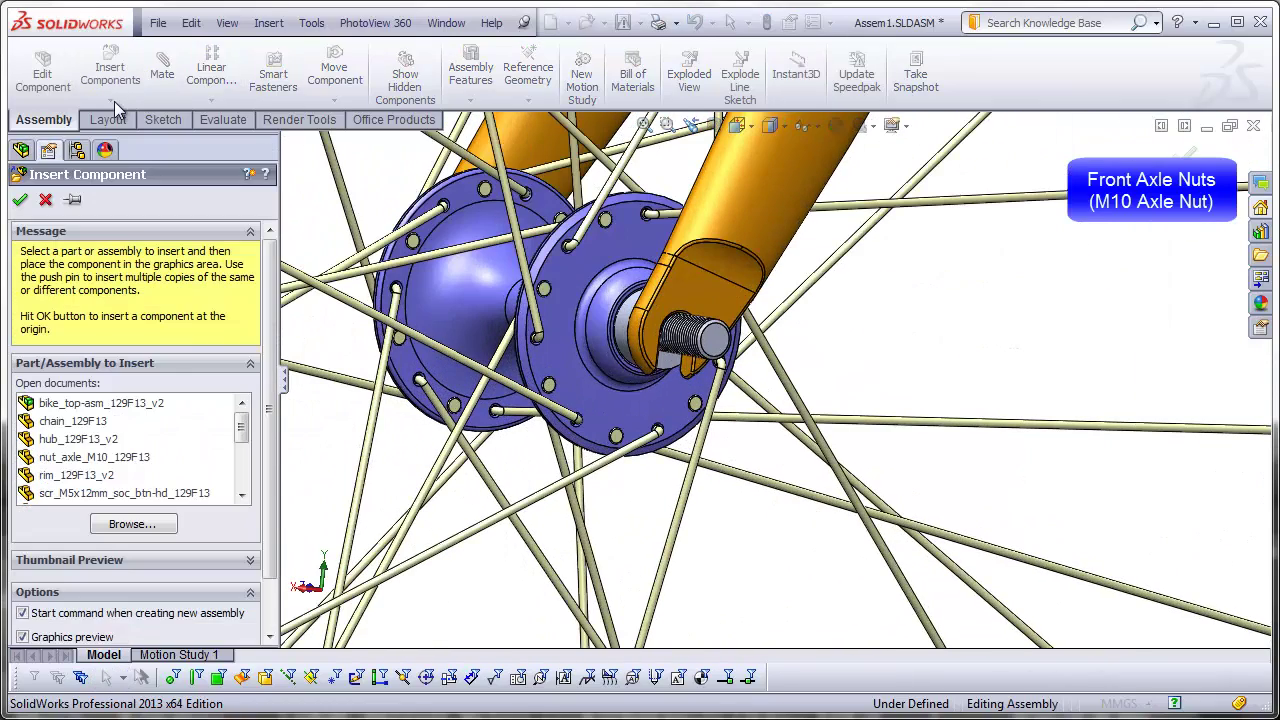
pyautogui.click(85, 457)
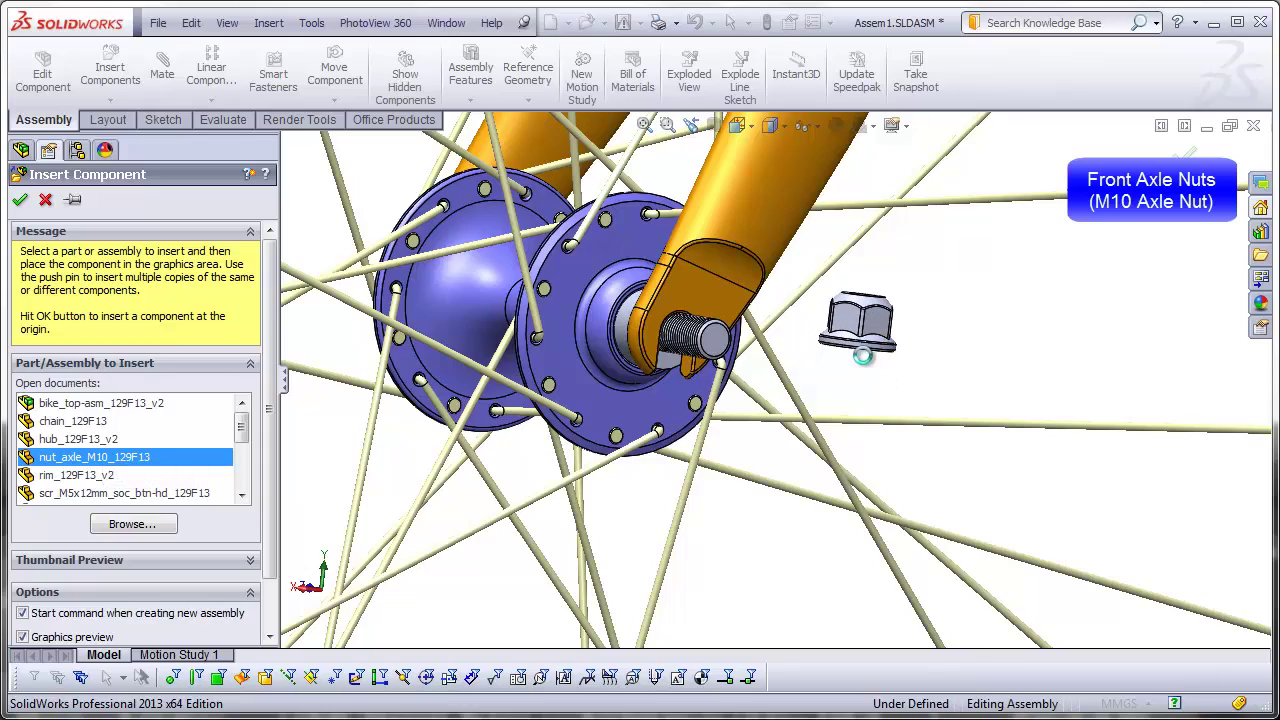
pyautogui.click(880, 343)
pyautogui.moveTo(870, 335)
pyautogui.mouseDown(button='middle')
pyautogui.moveTo(867, 318)
pyautogui.moveTo(866, 330)
pyautogui.mouseUp(button='middle')
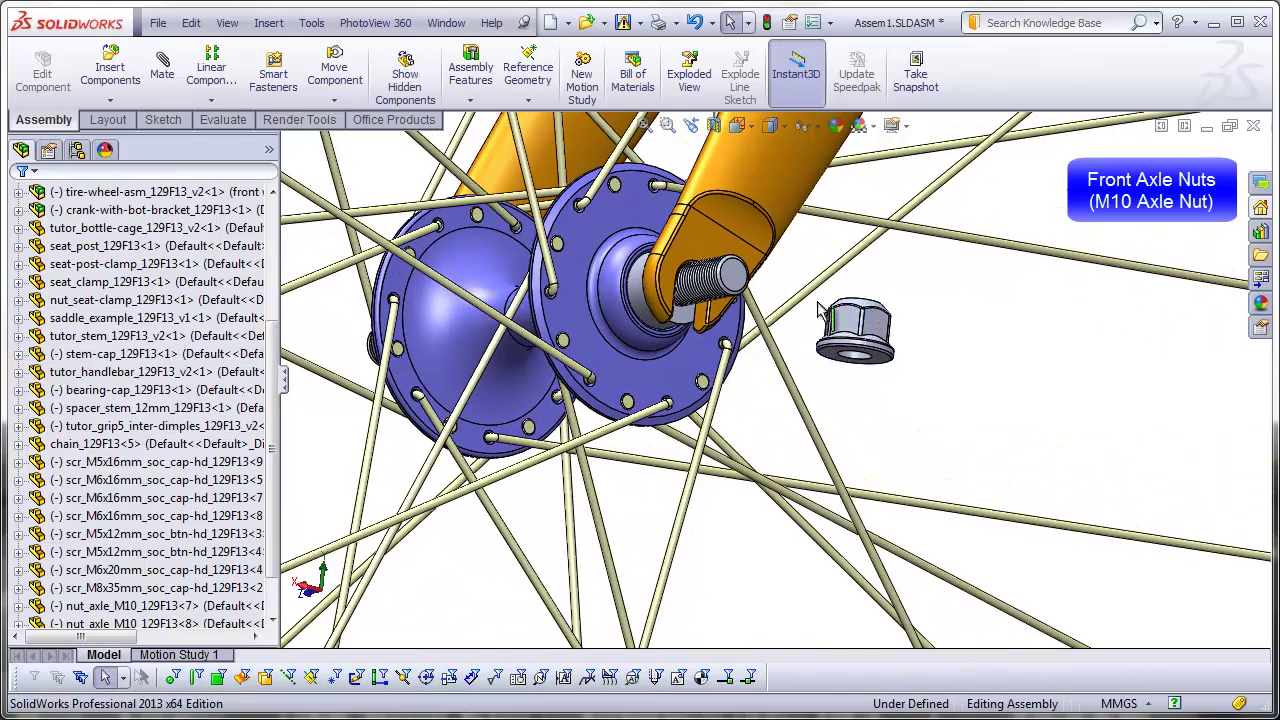
# Mate the nut coincident with the fork dropout face and concentric with the axle edge
pyautogui.click(162, 67)
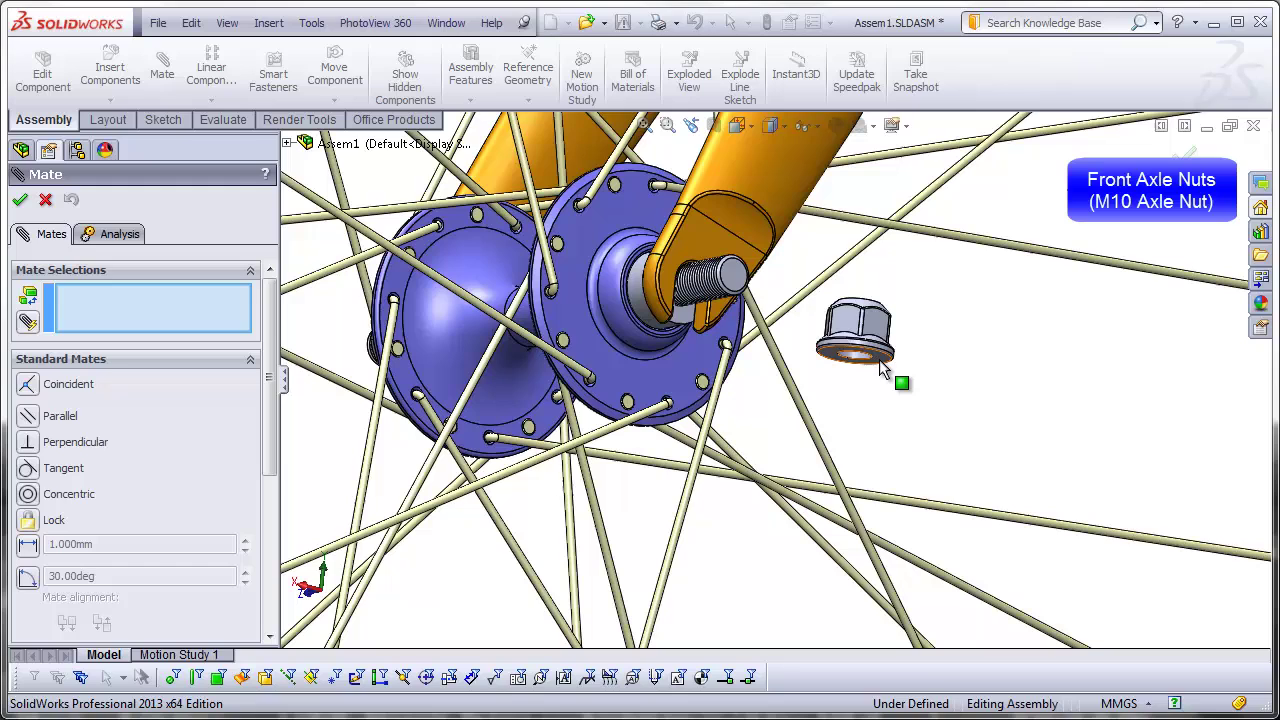
pyautogui.click(886, 360)
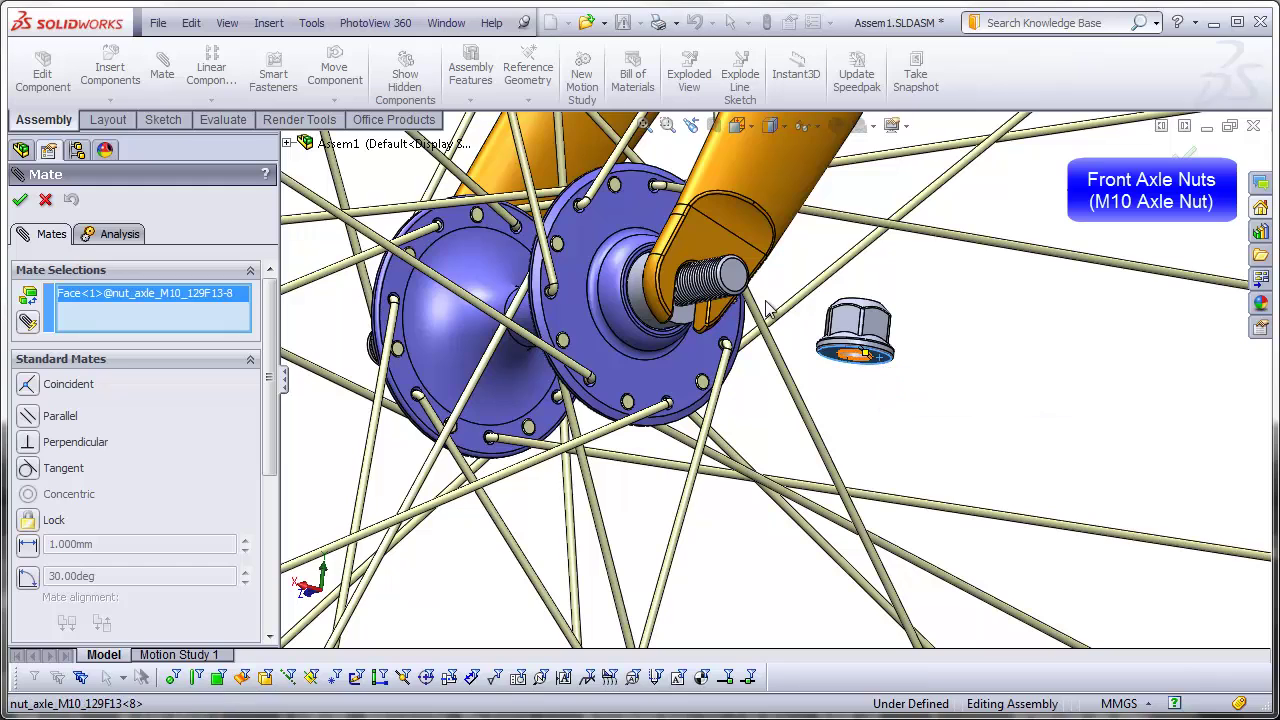
pyautogui.click(698, 252)
pyautogui.click(916, 221)
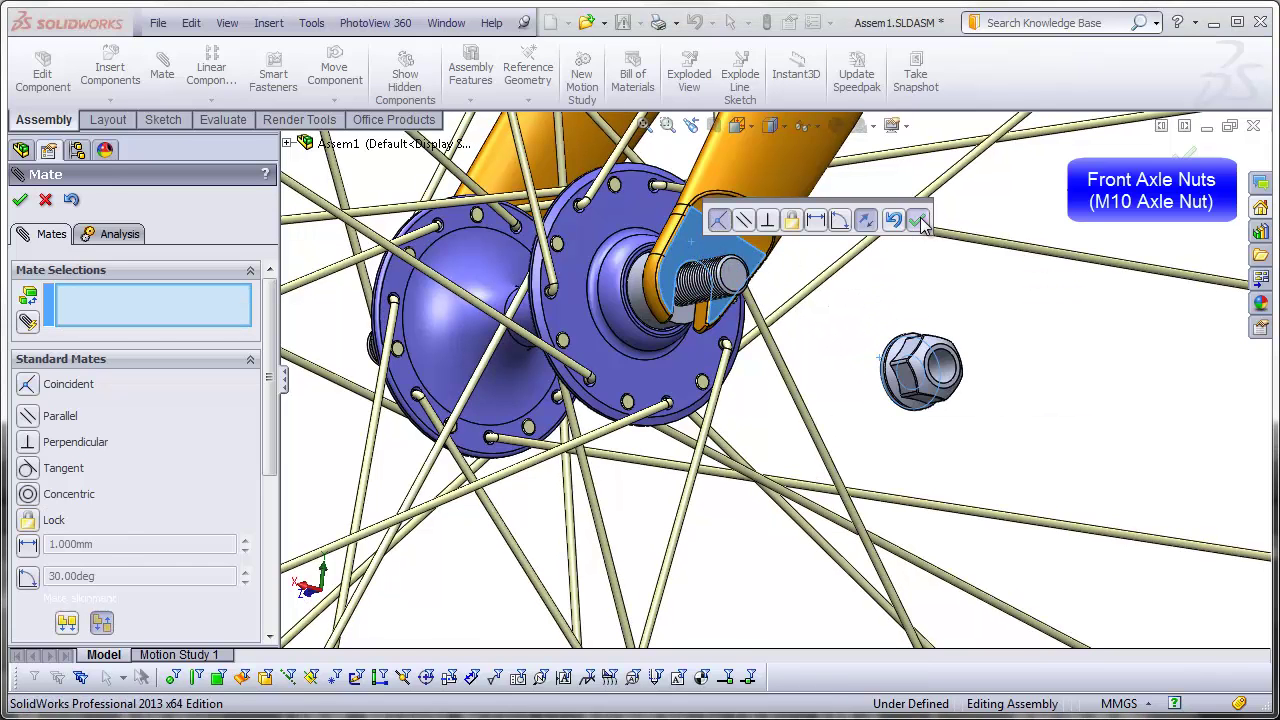
pyautogui.click(944, 366)
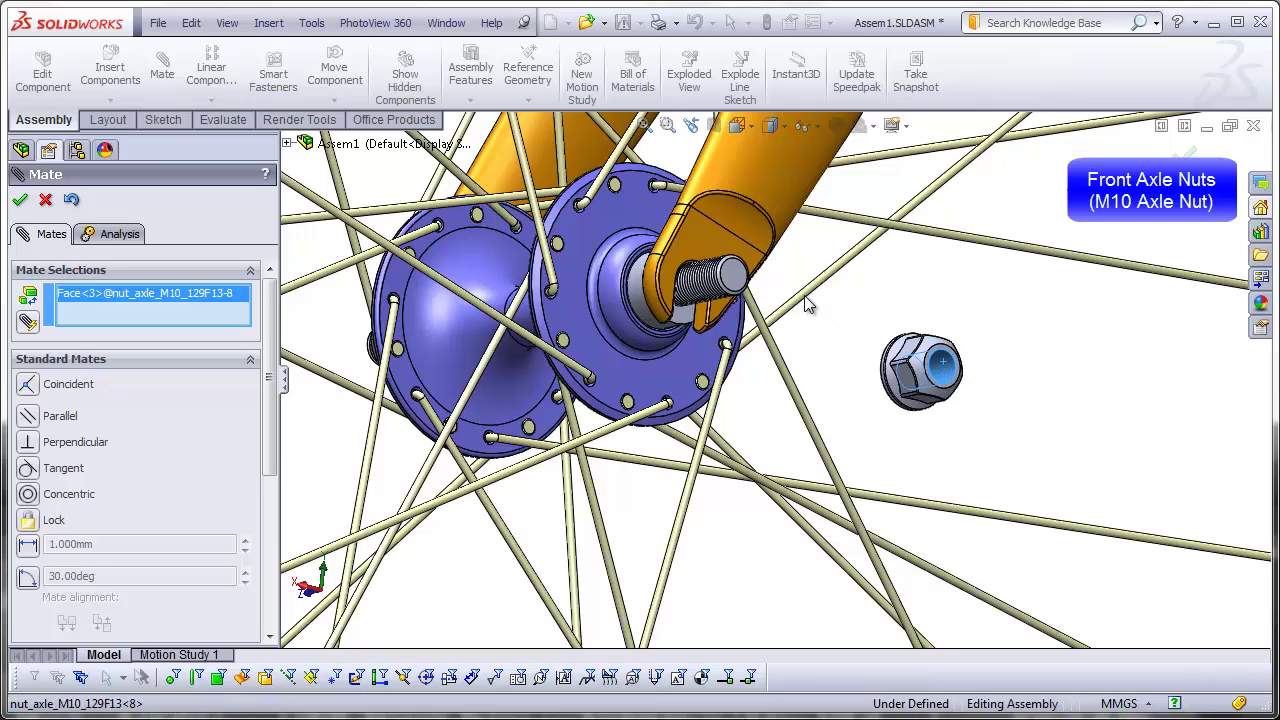
pyautogui.click(735, 290)
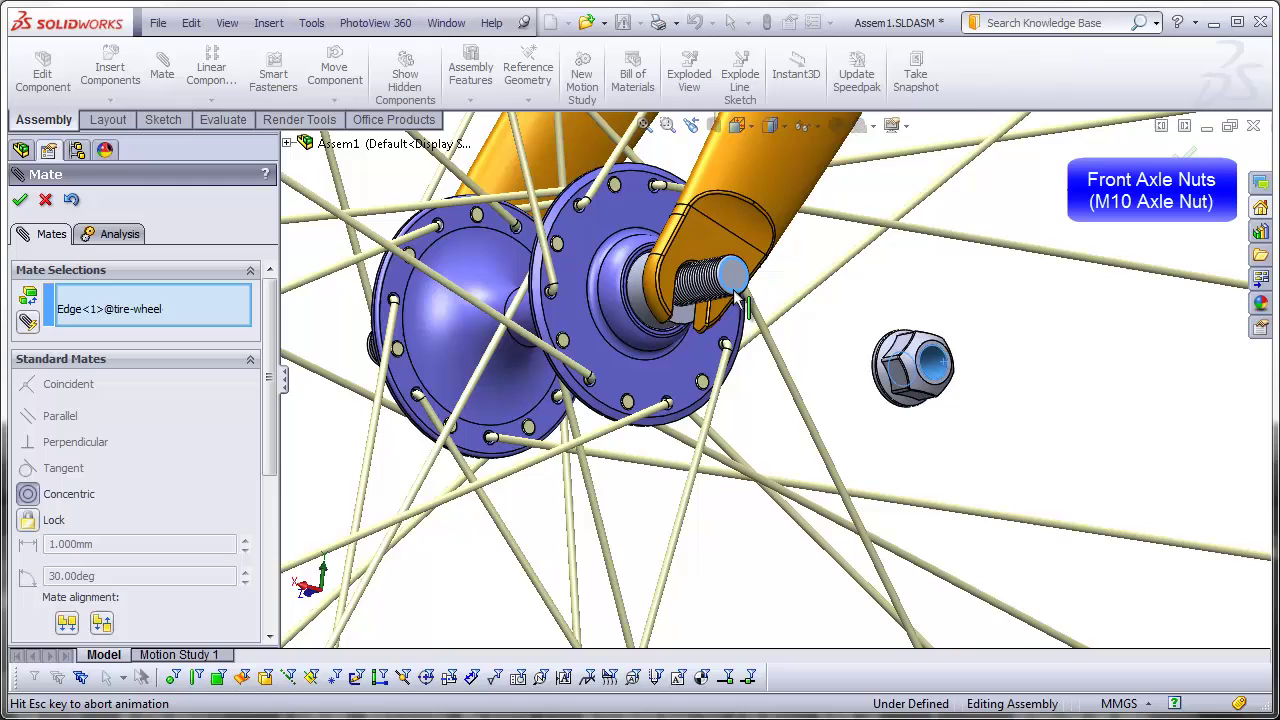
pyautogui.click(931, 241)
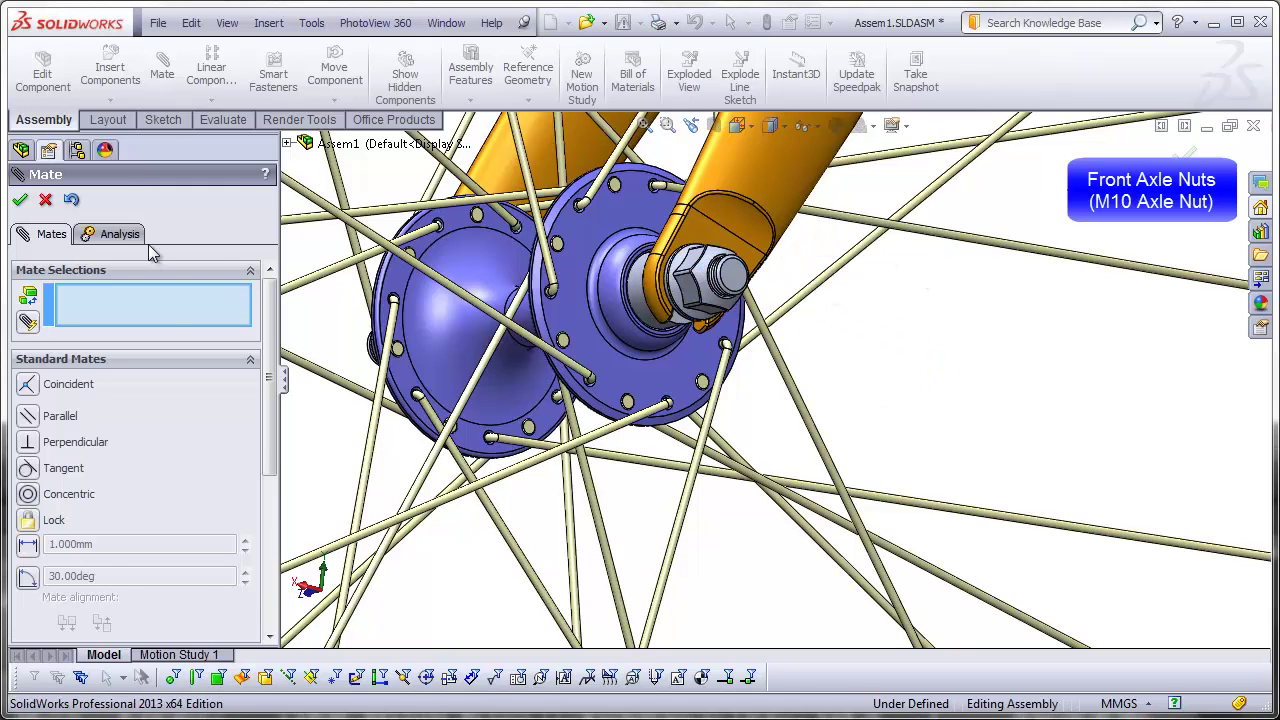
pyautogui.click(19, 199)
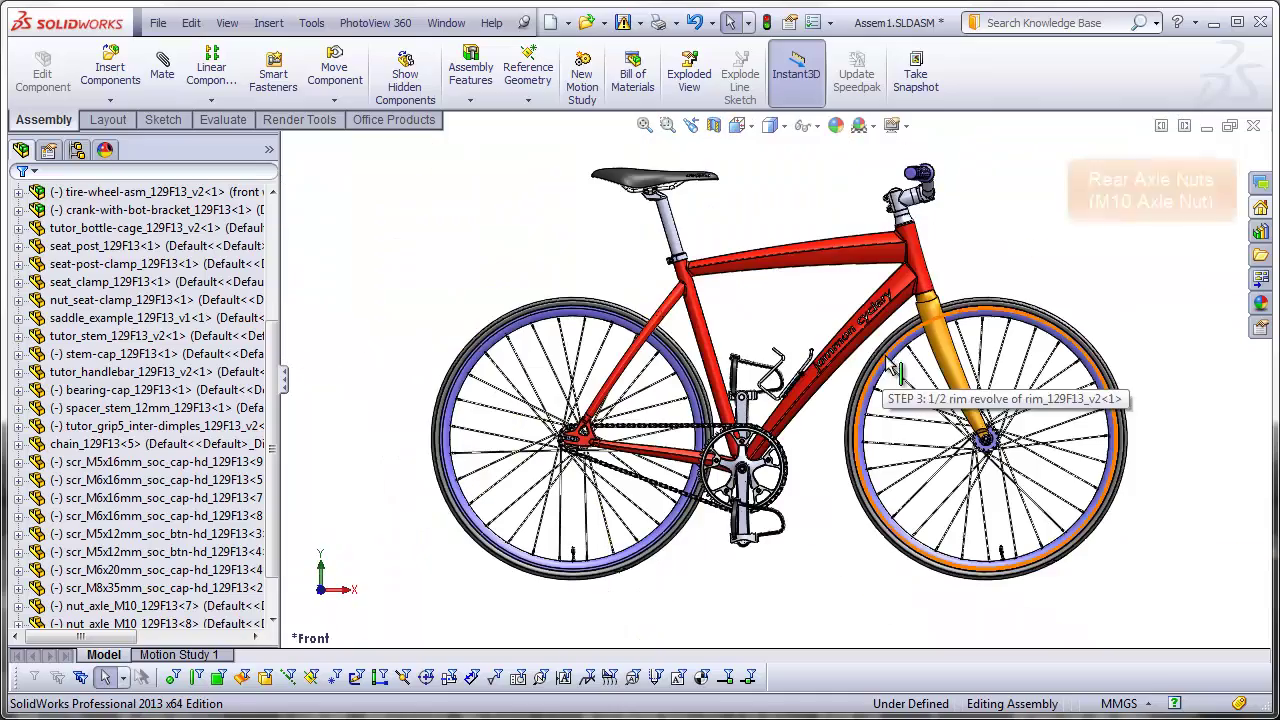
# Insert an M10 axle nut near the rear axle
pyautogui.scroll(-6, 594, 456)
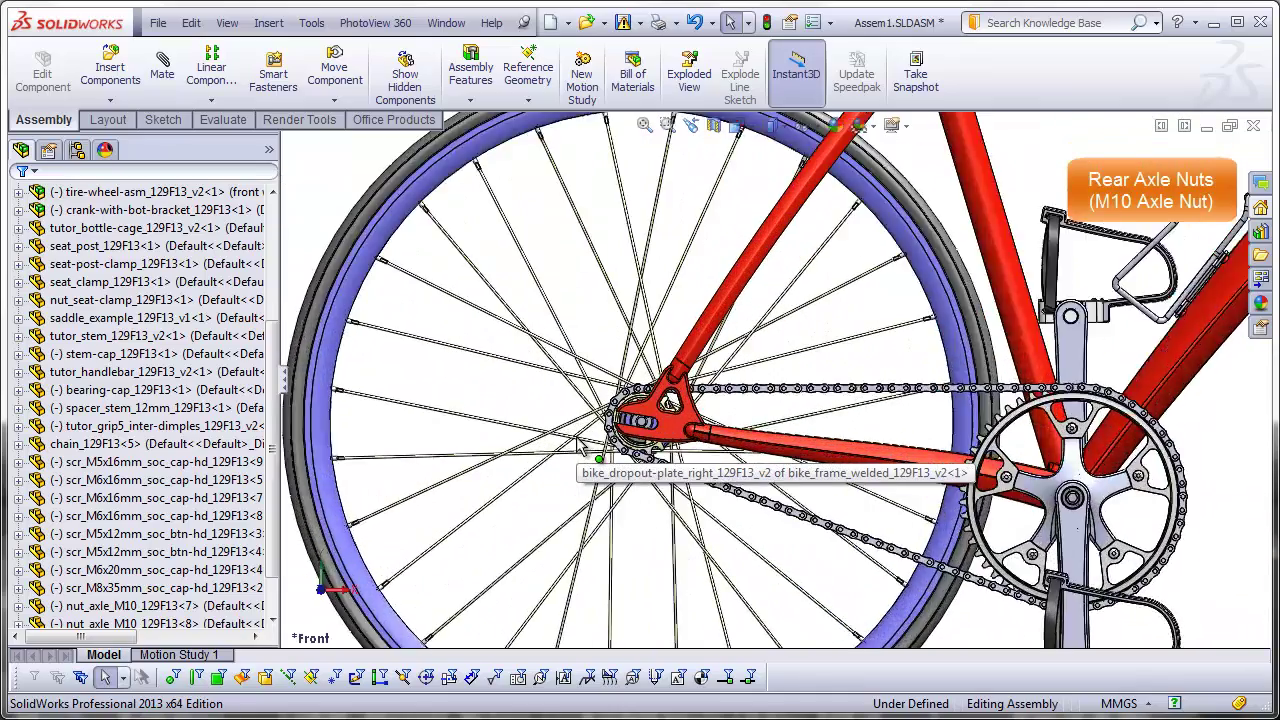
pyautogui.moveTo(588, 458); pyautogui.dragTo(614, 494, button='middle')
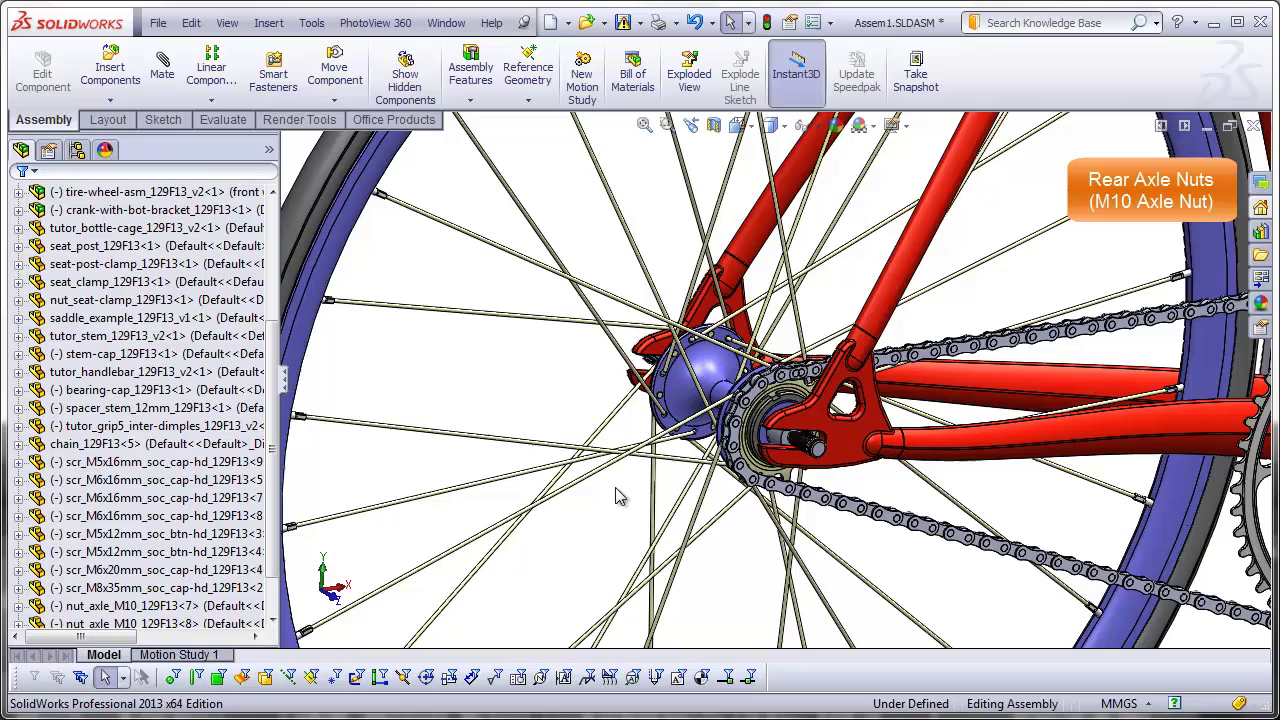
pyautogui.click(123, 80)
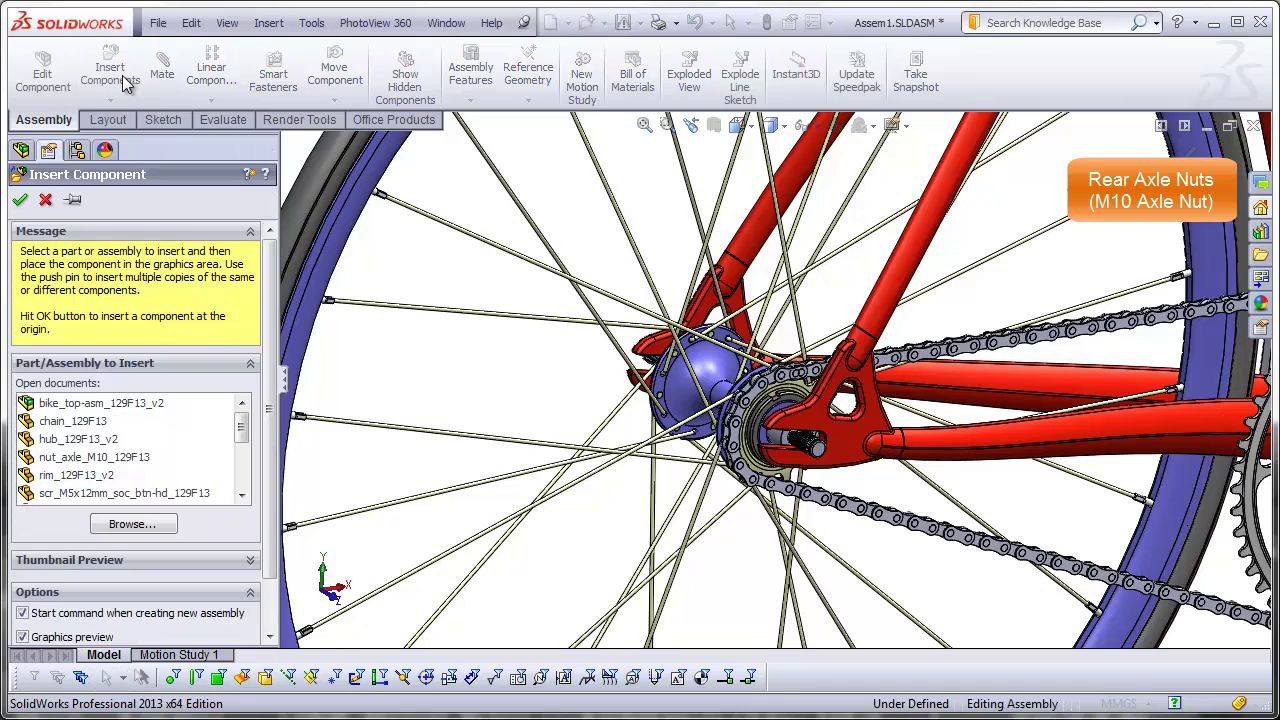
pyautogui.click(80, 457)
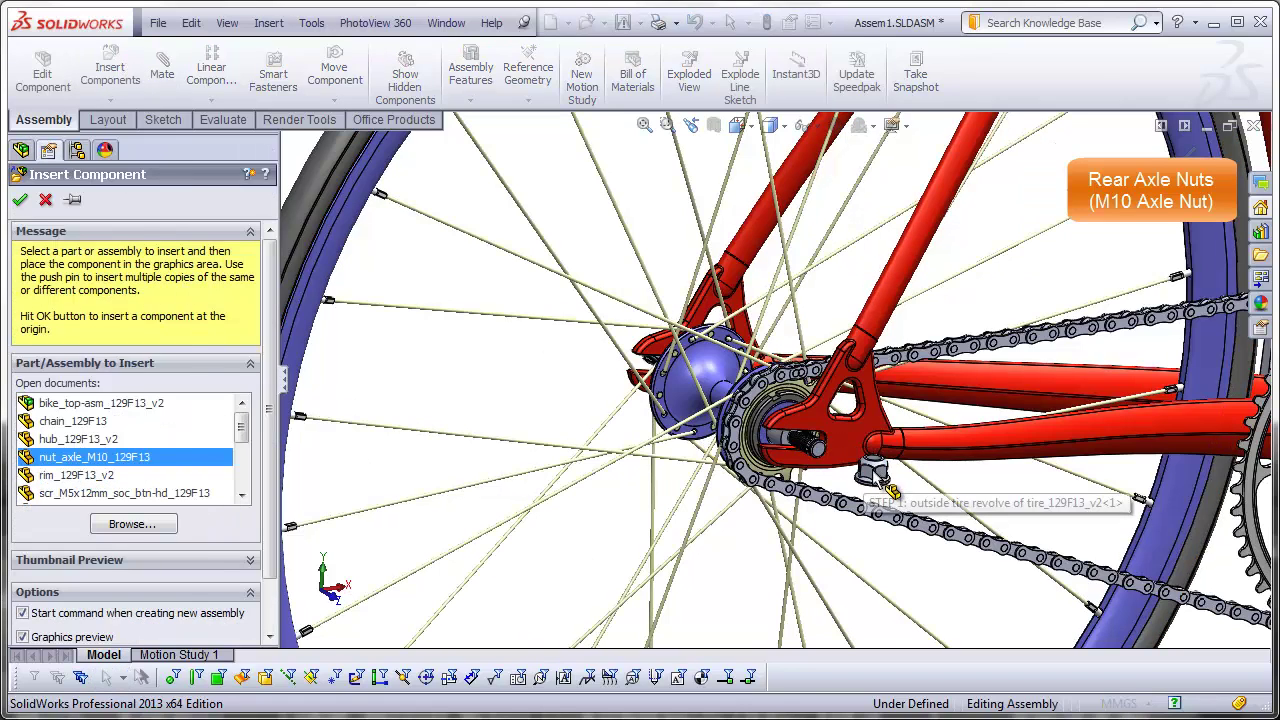
pyautogui.click(898, 428)
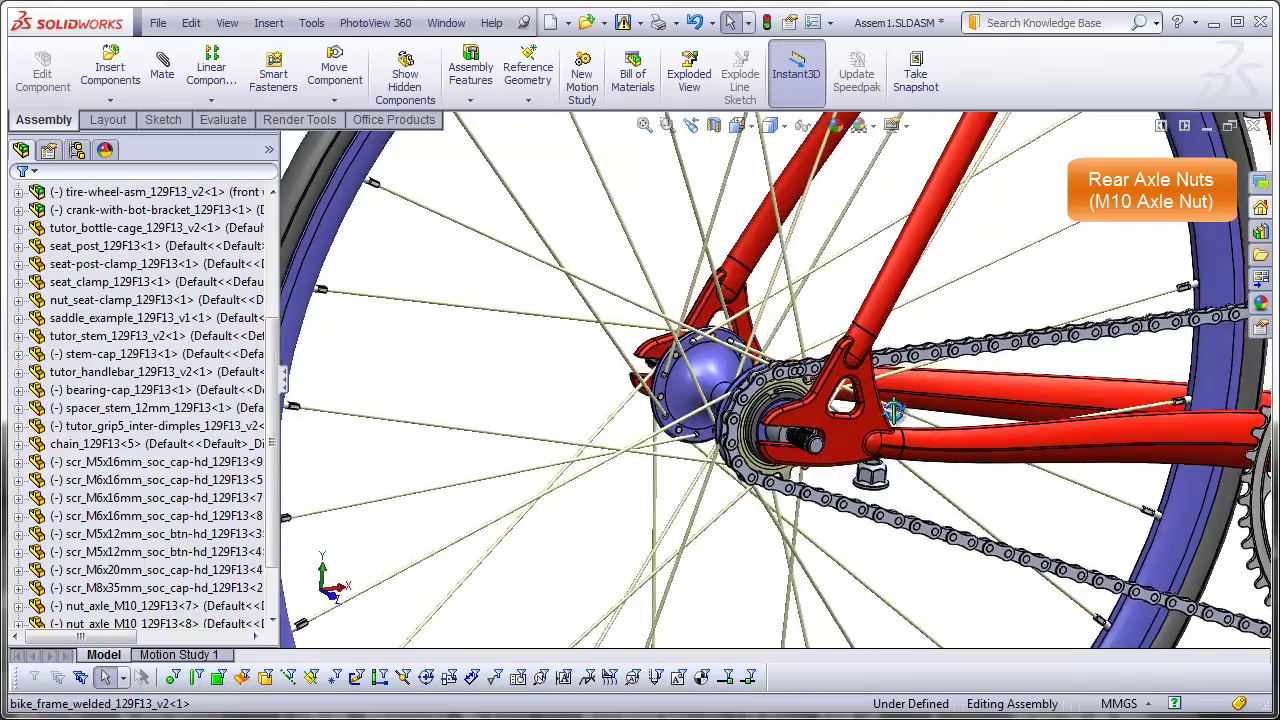
# Mate the nut coincident with the frame dropout, flipping alignment, and concentric with the rear axle
pyautogui.moveTo(893, 410); pyautogui.dragTo(710, 352, button='middle')
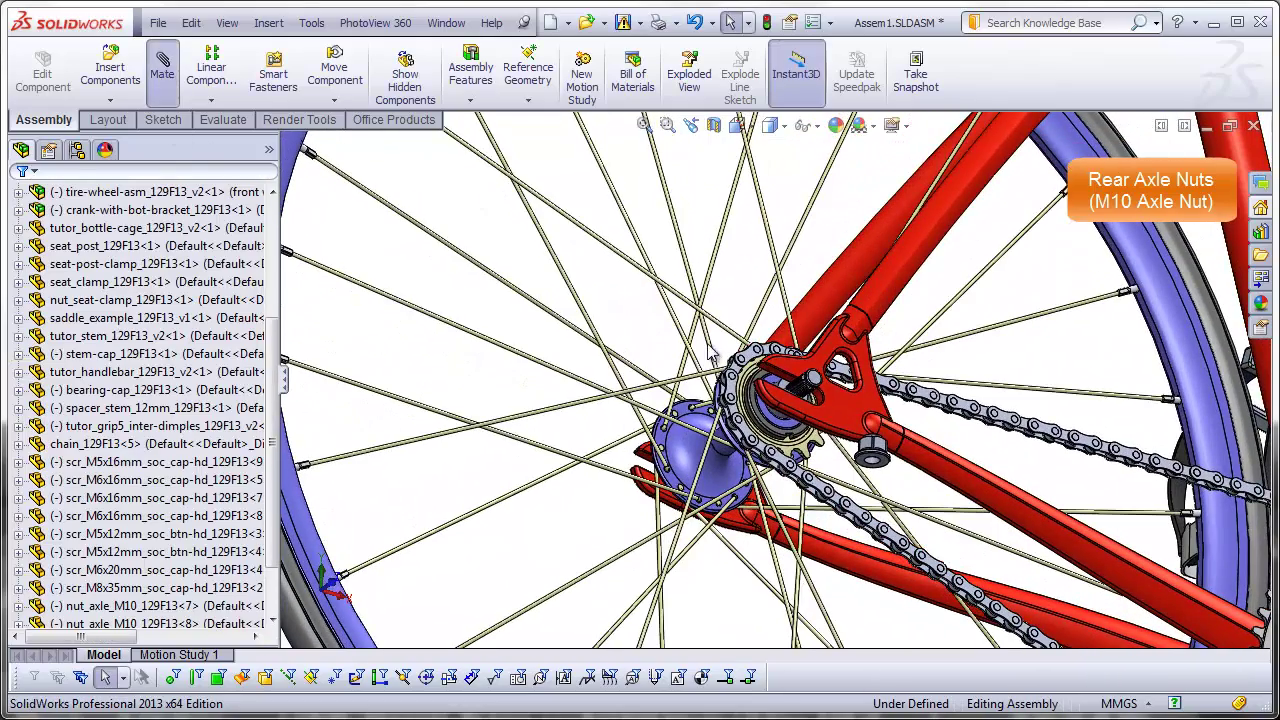
pyautogui.scroll(-5, 880, 460)
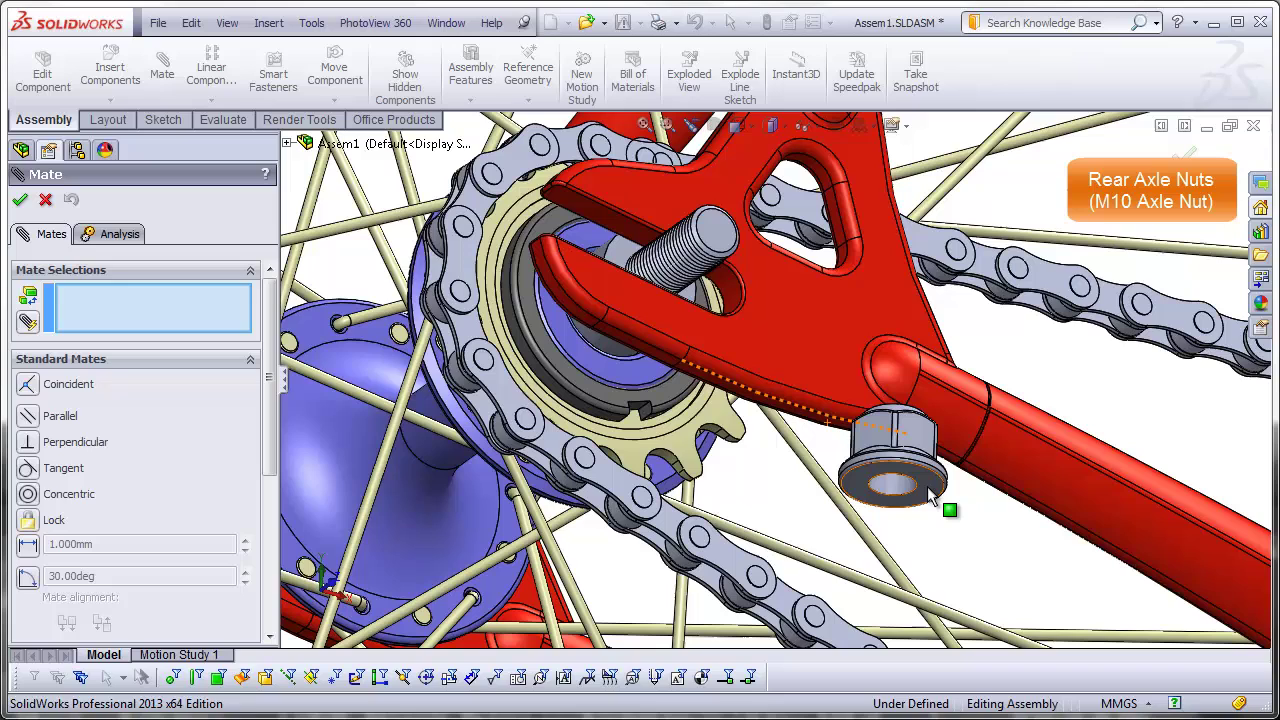
pyautogui.click(928, 494)
pyautogui.click(768, 324)
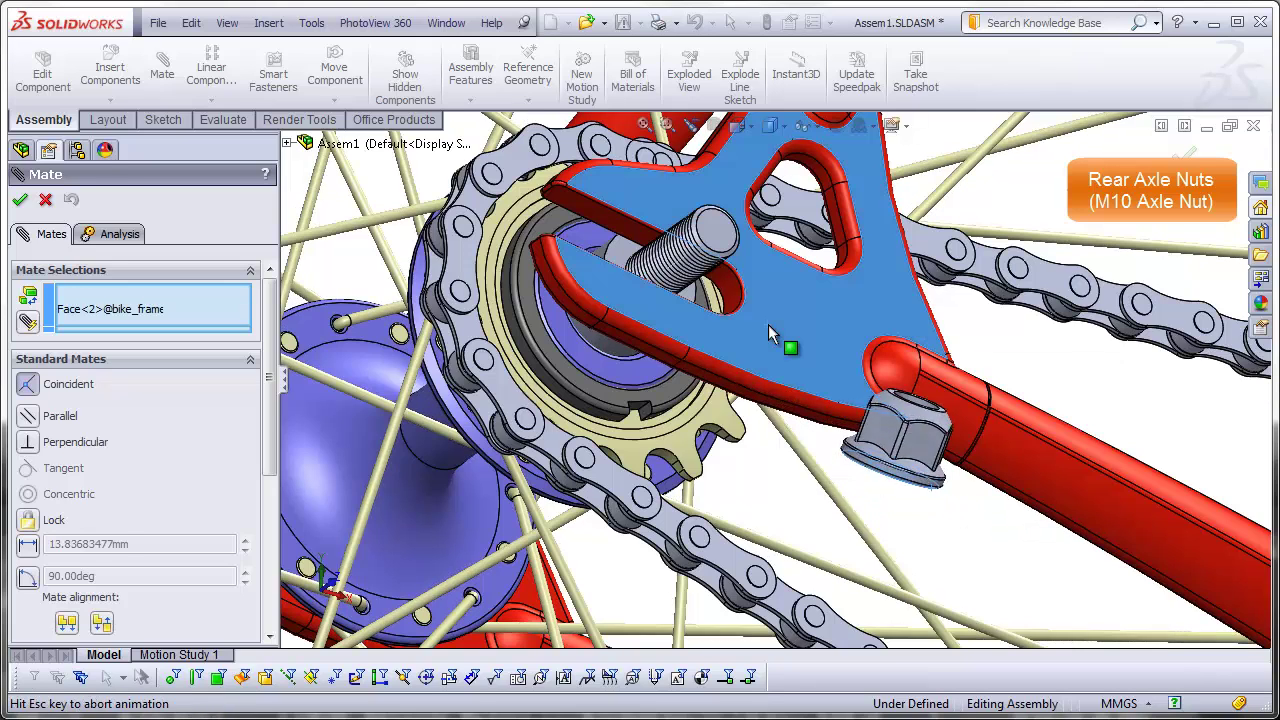
pyautogui.click(67, 623)
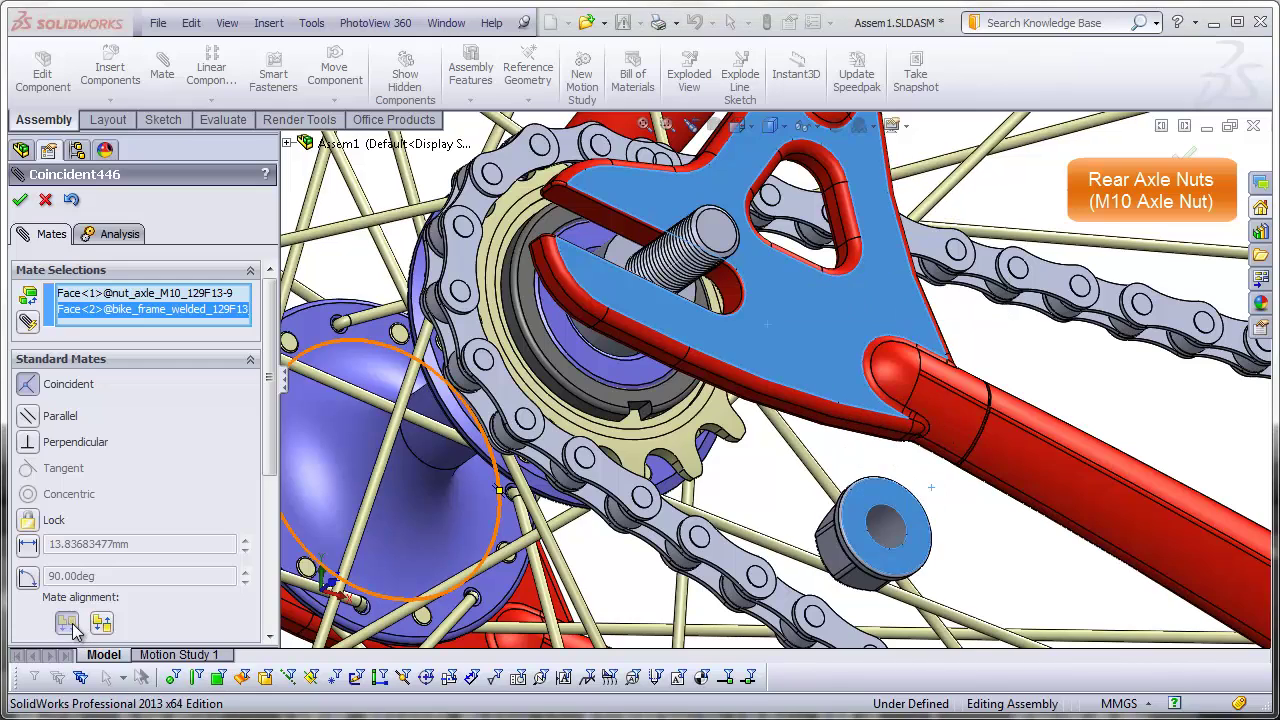
pyautogui.click(103, 624)
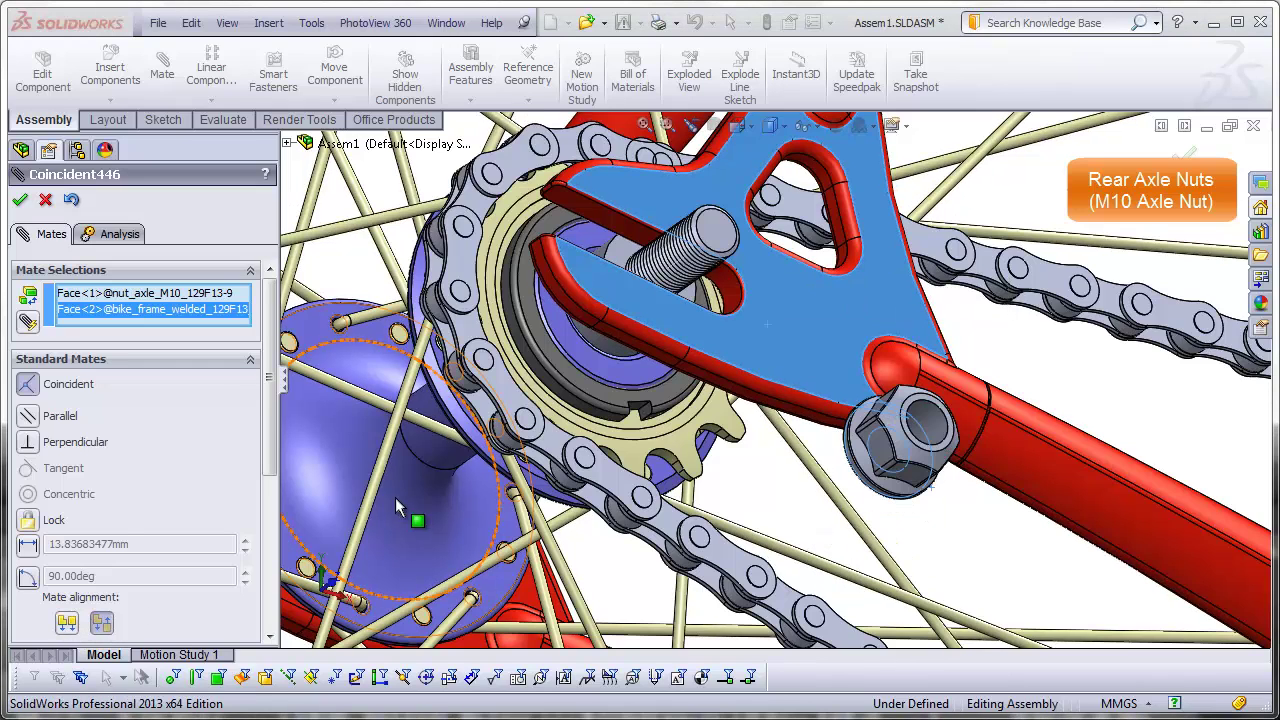
pyautogui.press('Return')
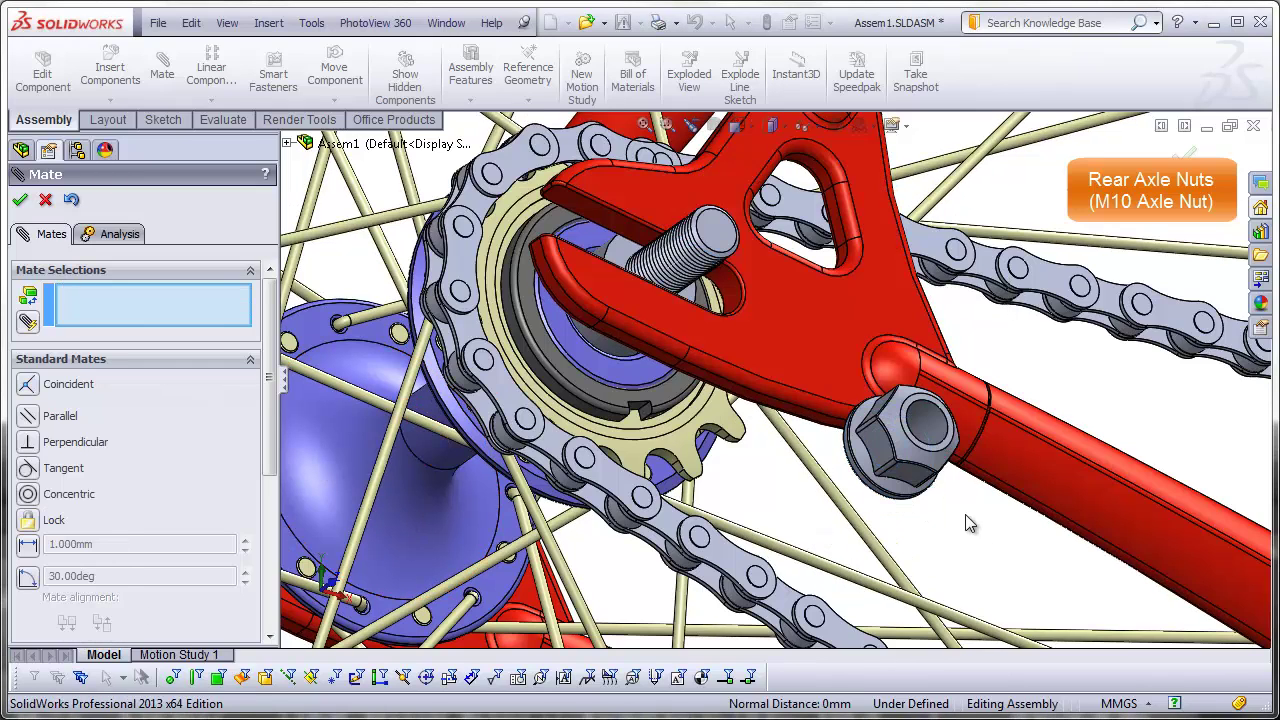
pyautogui.click(927, 427)
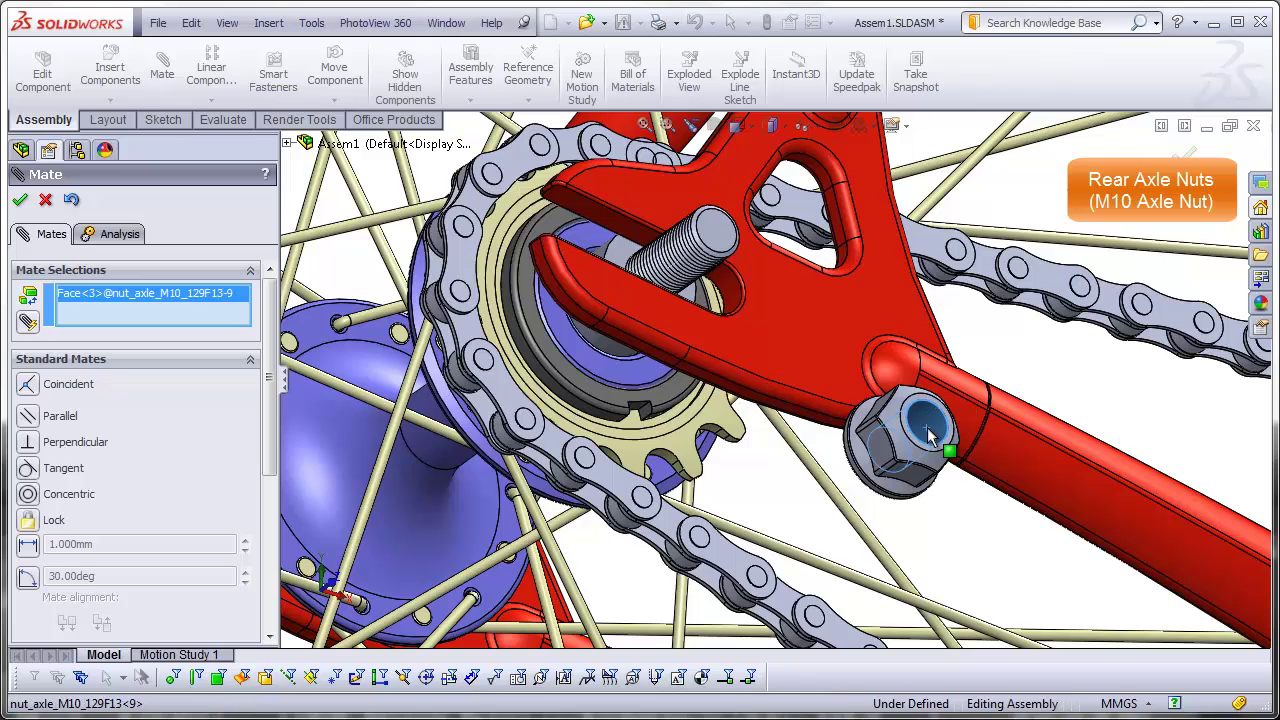
pyautogui.click(736, 261)
pyautogui.click(858, 226)
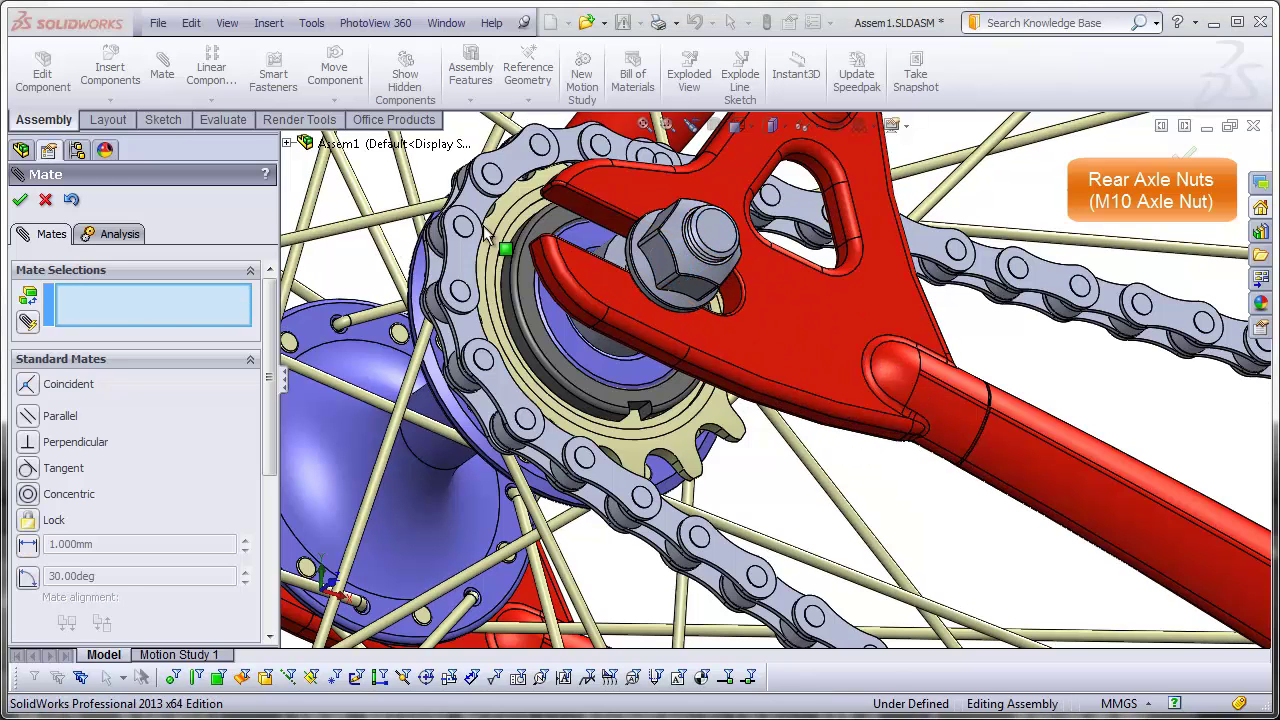
pyautogui.click(20, 200)
# Insert another nut_axle_M10_129F13 beside the rear dropout on the wheel's other side
pyautogui.scroll(3, 808, 453)
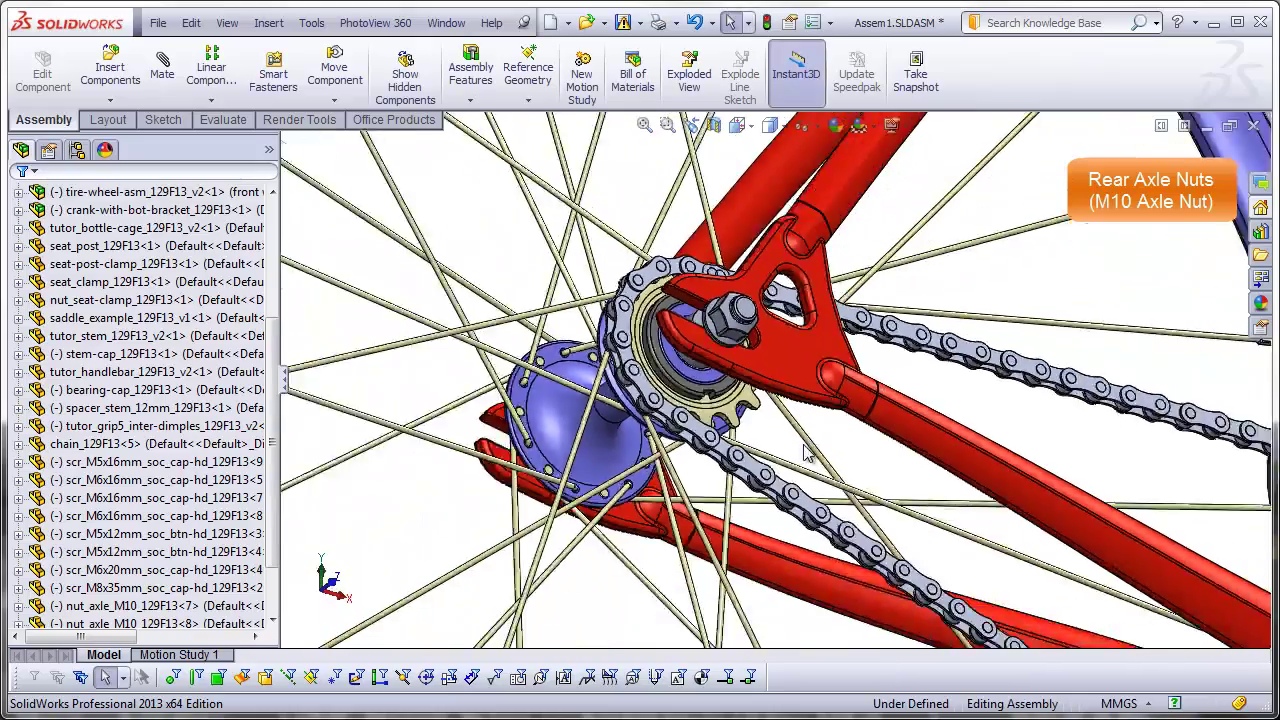
pyautogui.scroll(5, 808, 453)
pyautogui.moveTo(785, 380); pyautogui.dragTo(862, 405, button='middle')
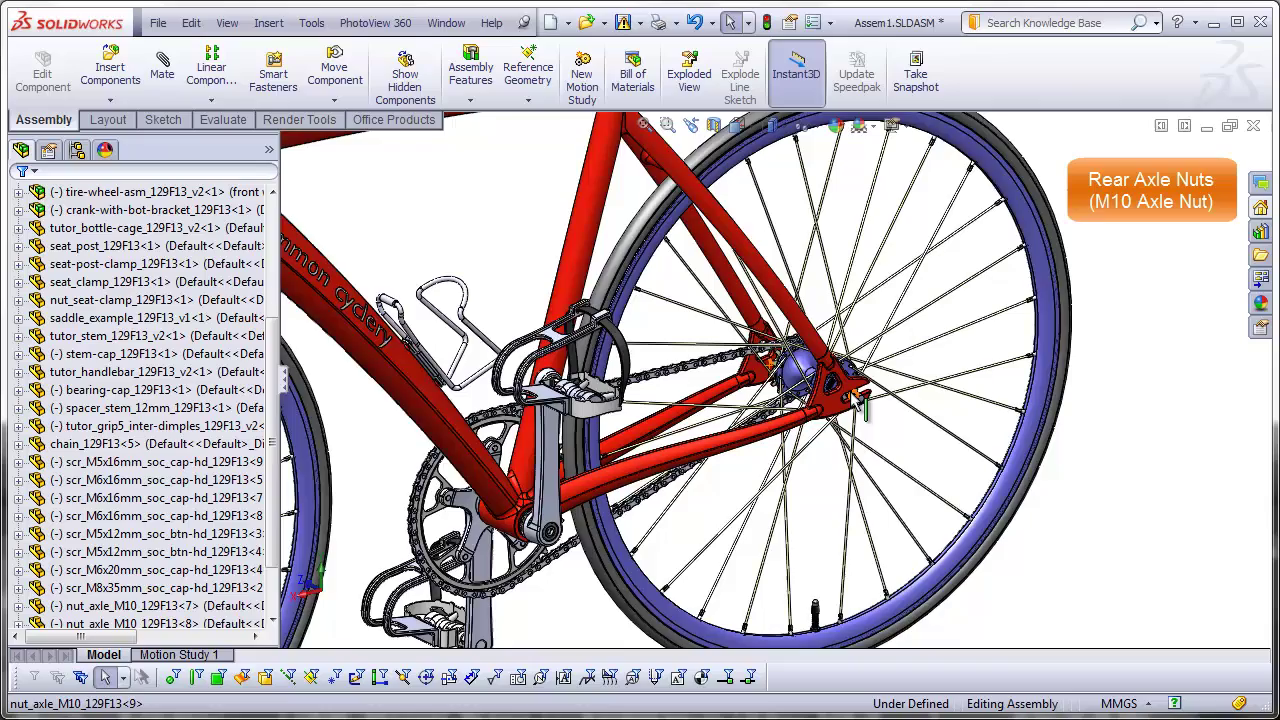
pyautogui.scroll(-8, 862, 405)
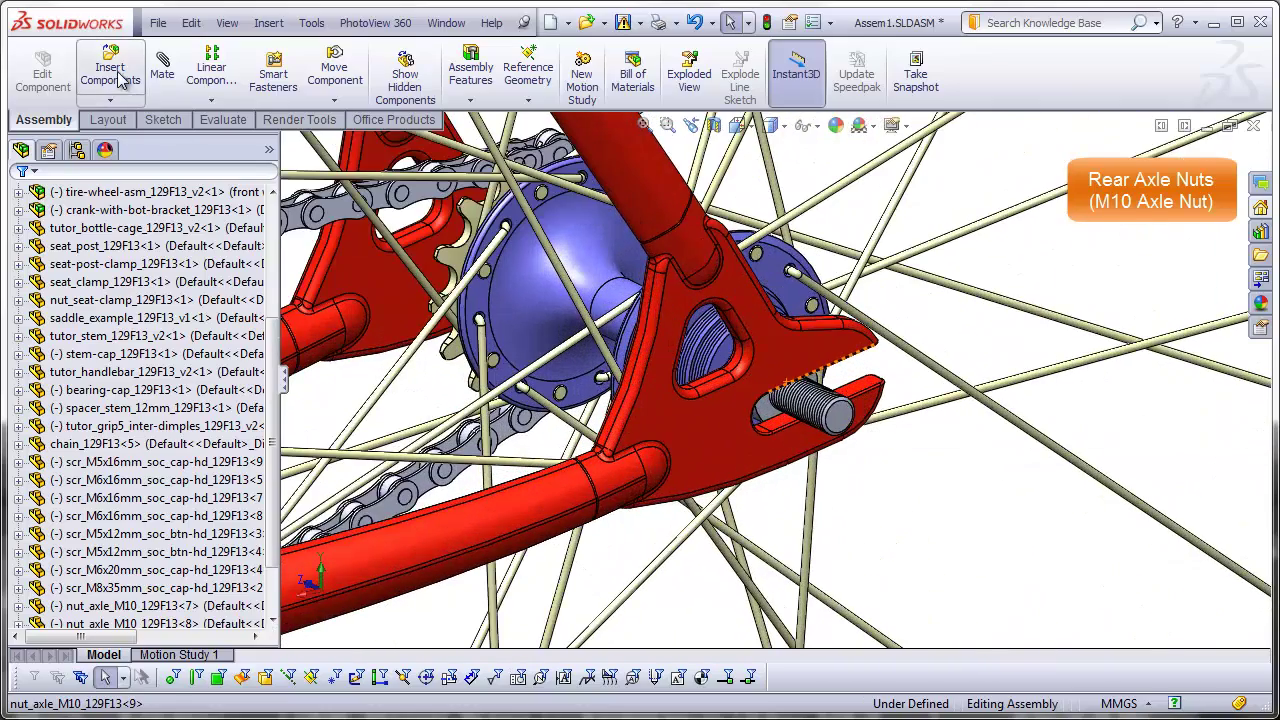
pyautogui.click(115, 72)
pyautogui.click(92, 457)
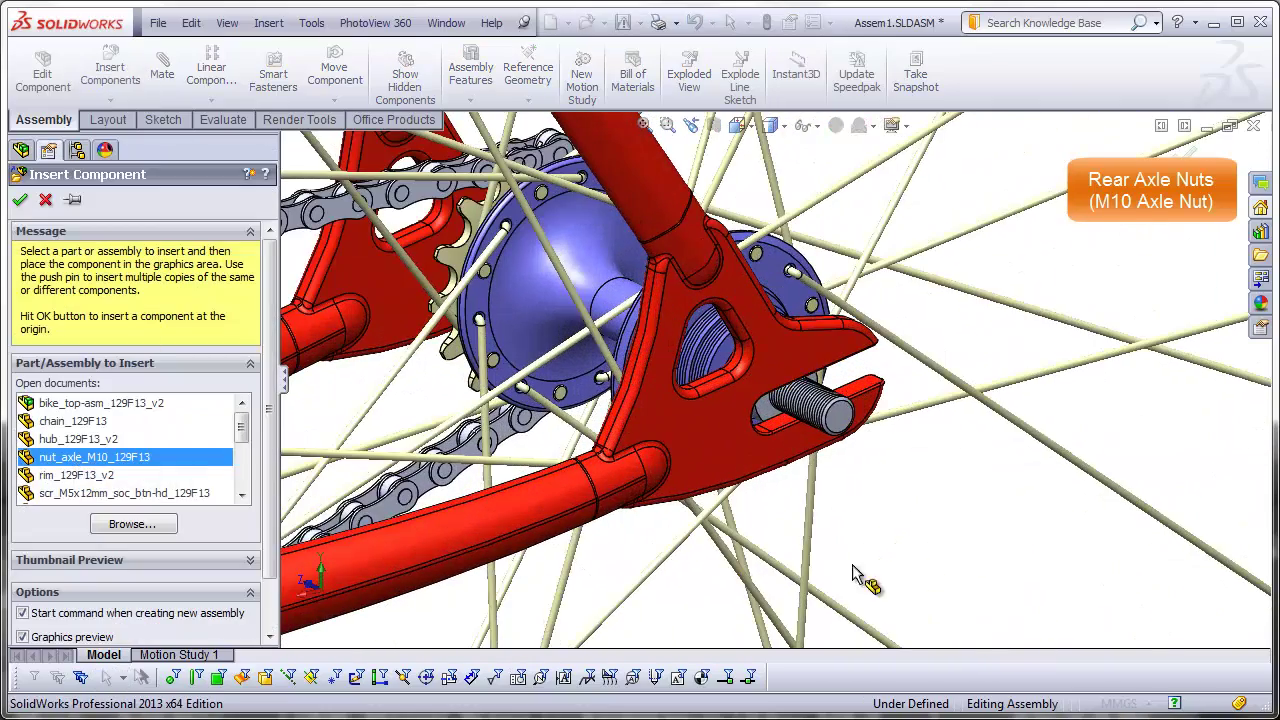
pyautogui.click(910, 535)
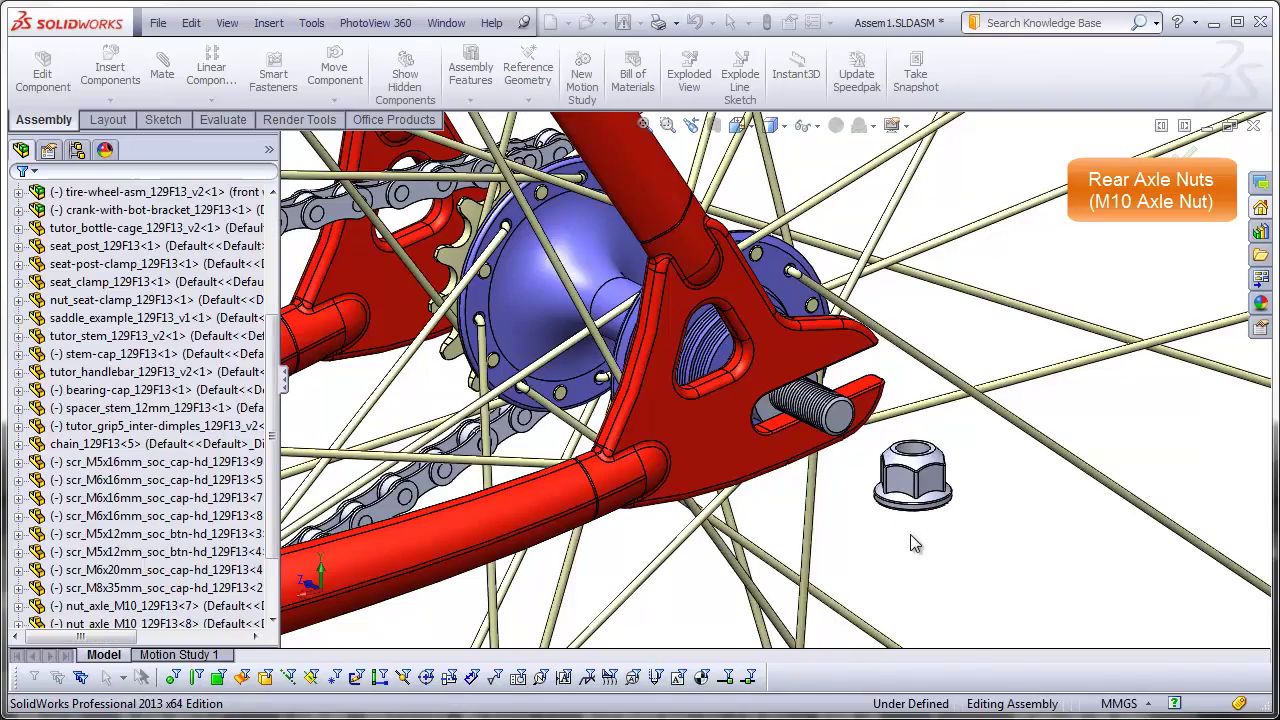
pyautogui.moveTo(909, 535)
pyautogui.mouseDown(button='middle')
pyautogui.moveTo(908, 492)
pyautogui.moveTo(920, 540)
pyautogui.mouseUp(button='middle')
# Mate the nut coincident with the dropout's outer face and concentric with the rear axle end
pyautogui.click(162, 67)
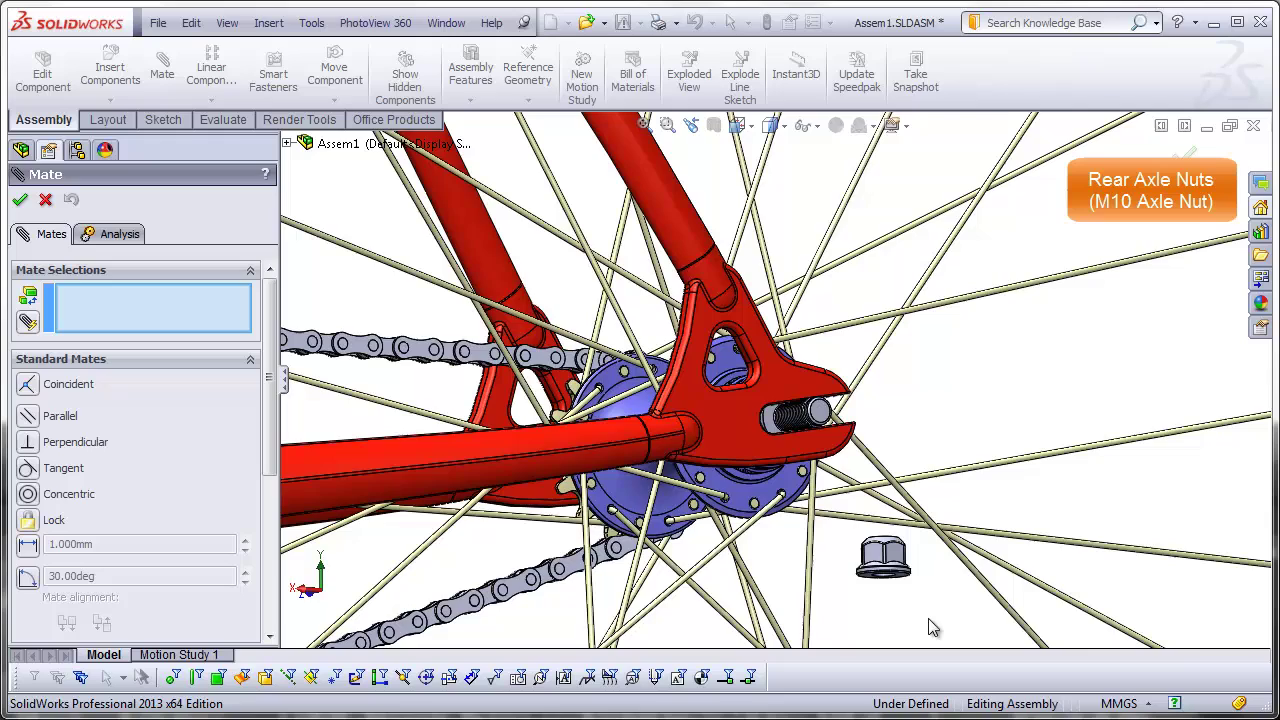
pyautogui.scroll(-5, 905, 592)
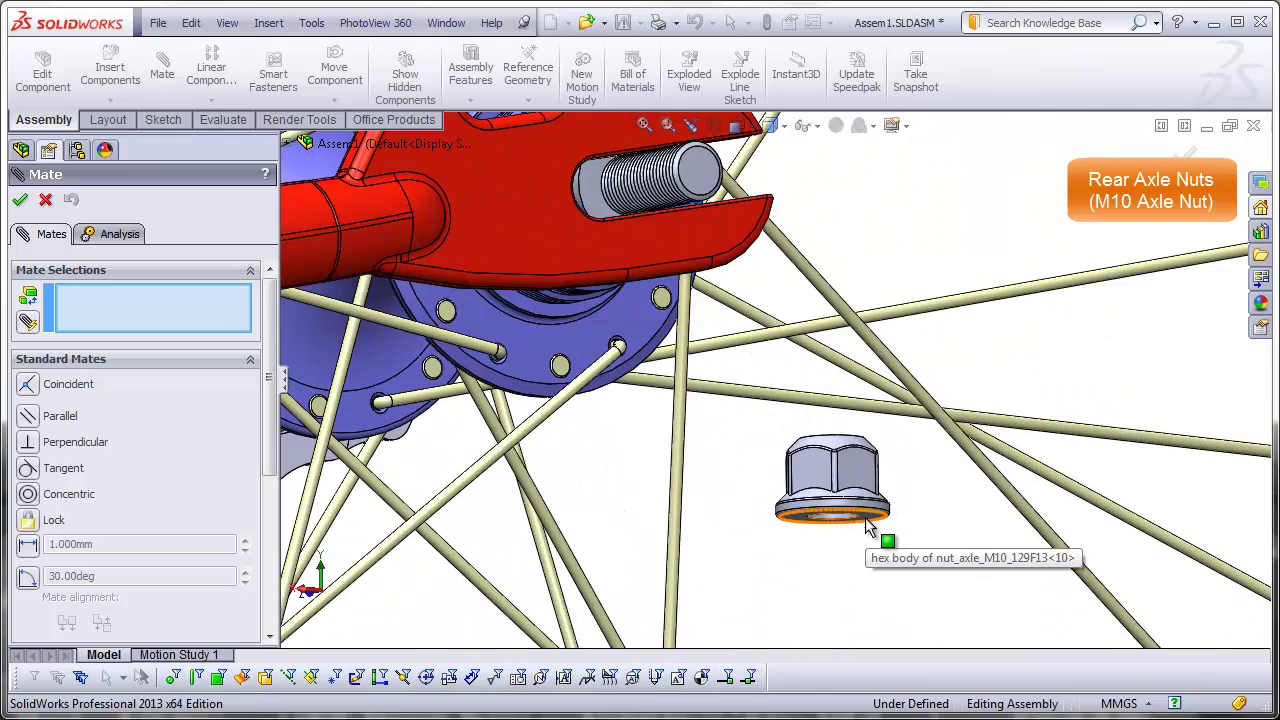
pyautogui.click(879, 536)
pyautogui.click(507, 272)
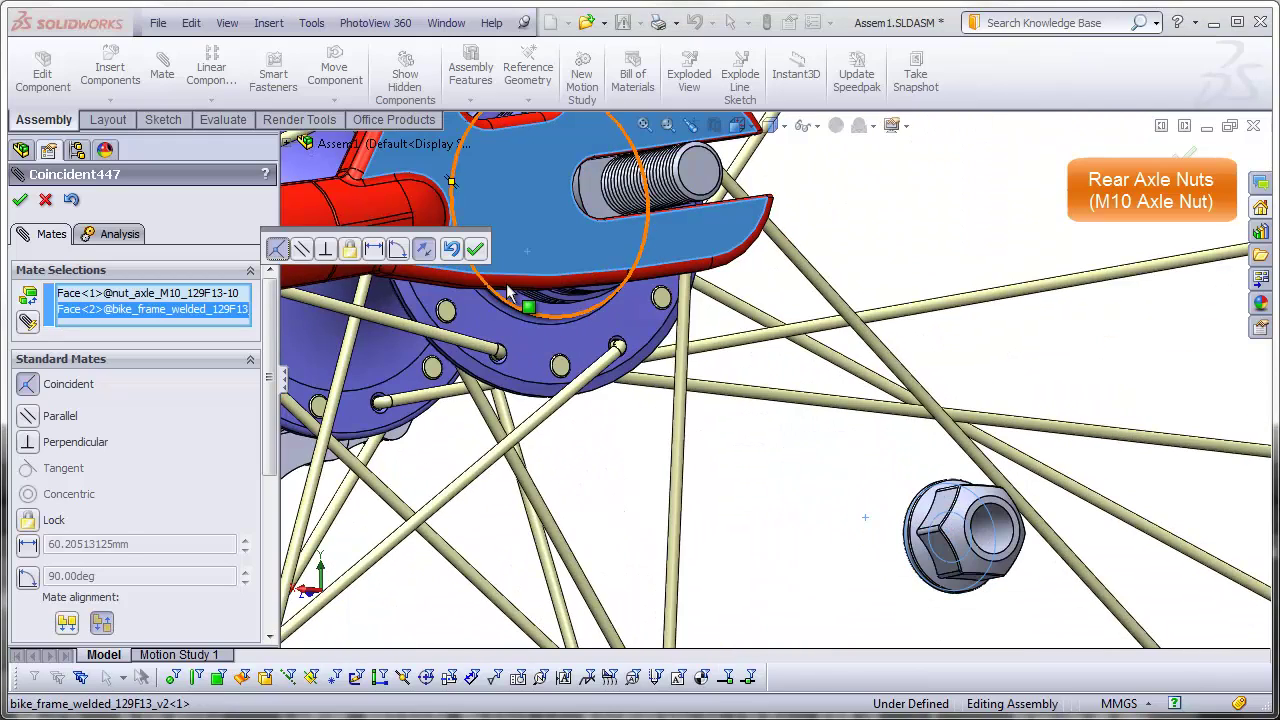
pyautogui.click(470, 246)
pyautogui.click(973, 525)
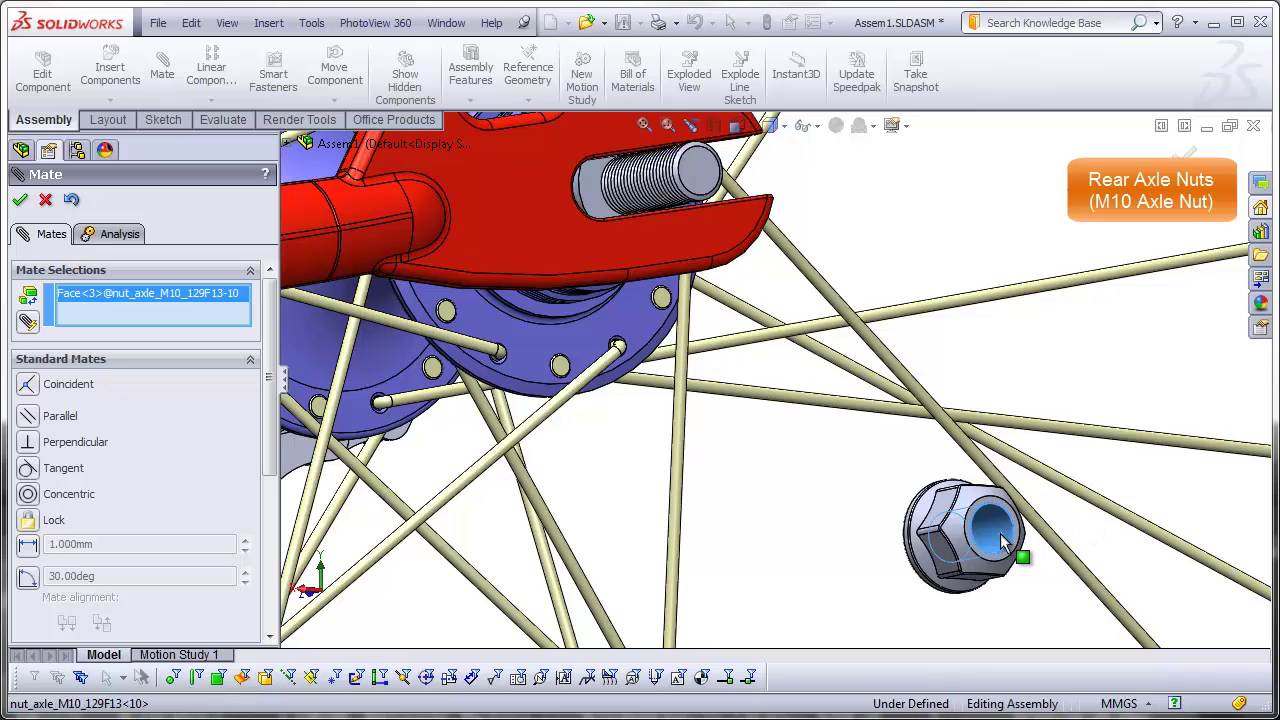
pyautogui.click(699, 190)
pyautogui.click(780, 179)
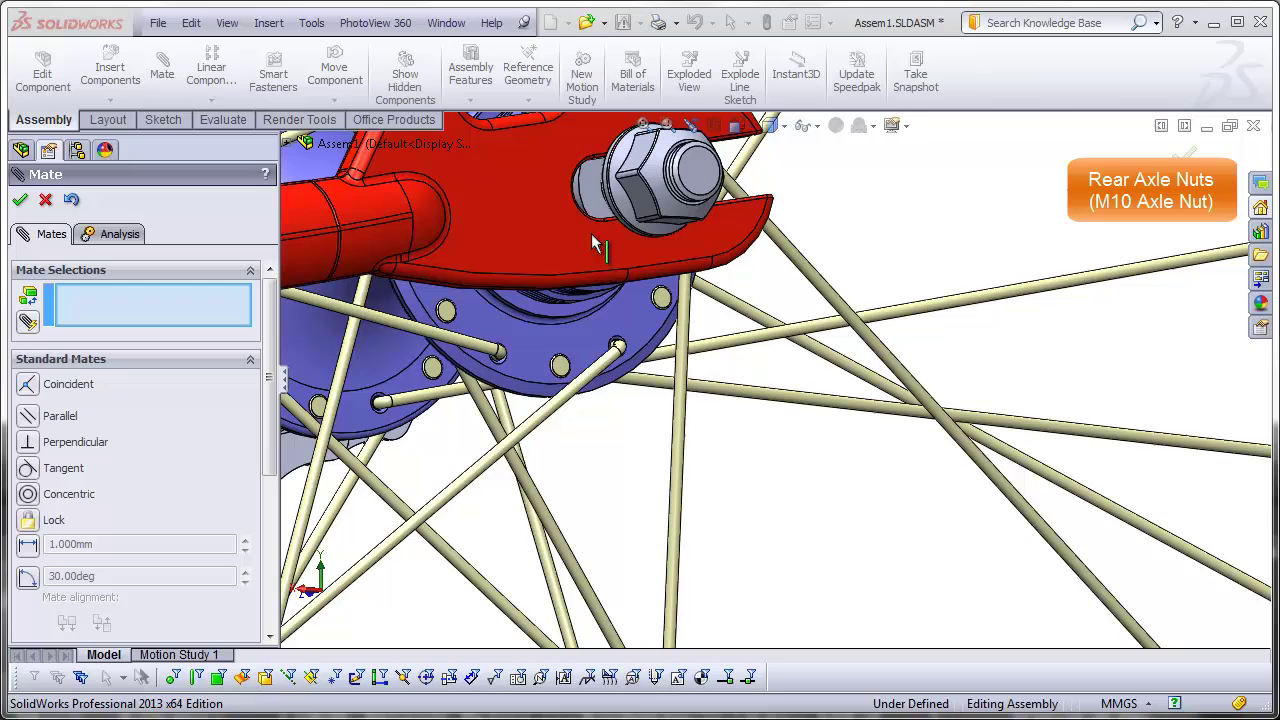
pyautogui.press('Escape')
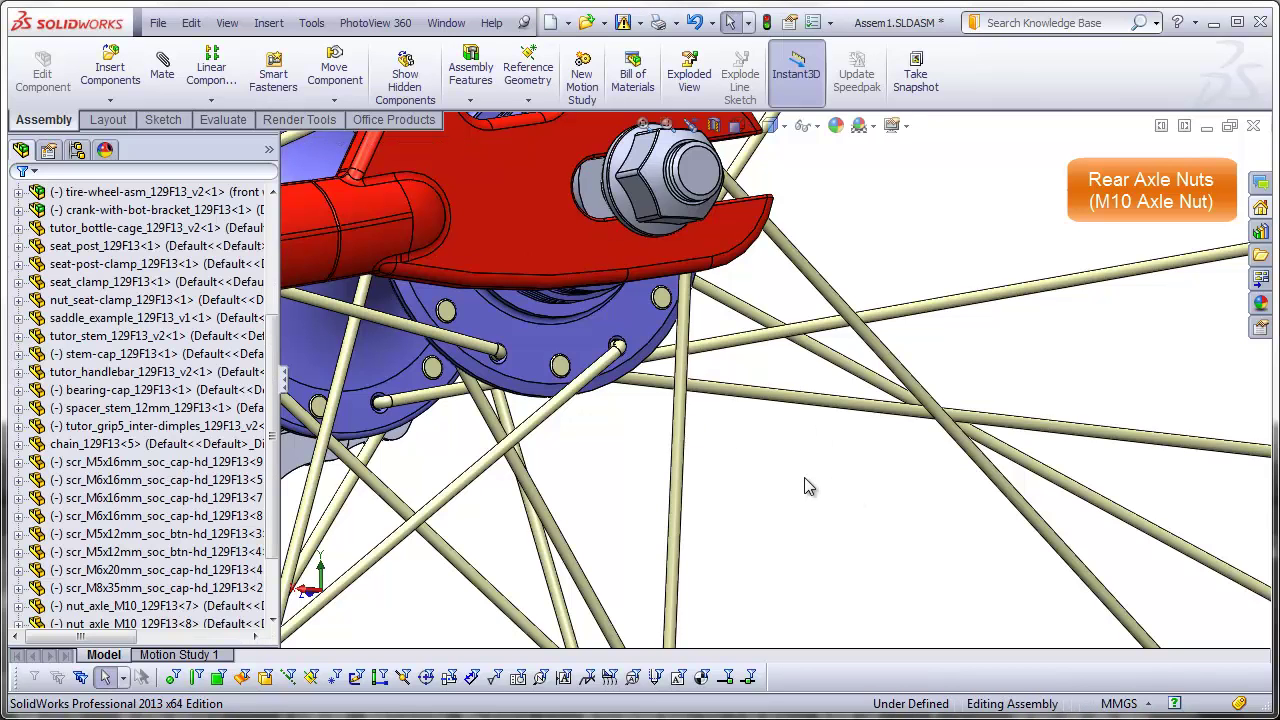
# Switch to the Front view, orbit to an angled view, and zoom to fit the whole bike
pyautogui.click(737, 125)
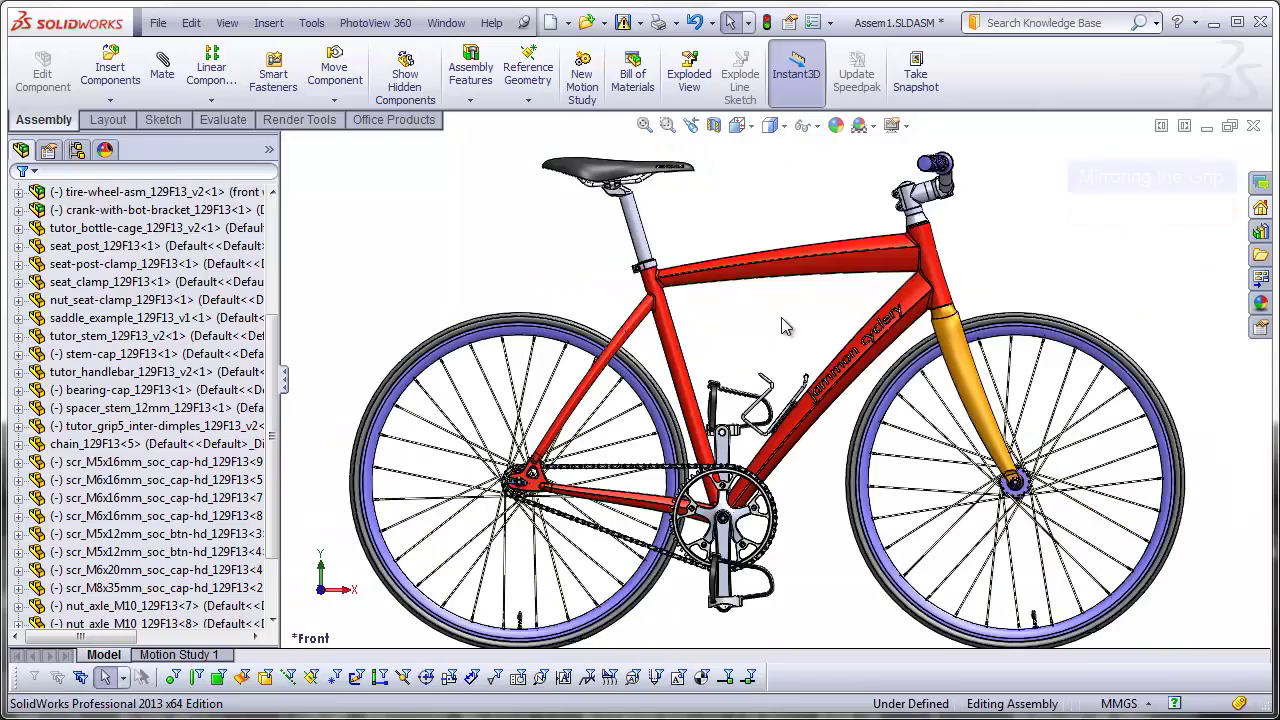
pyautogui.moveTo(794, 306); pyautogui.dragTo(818, 398, button='middle')
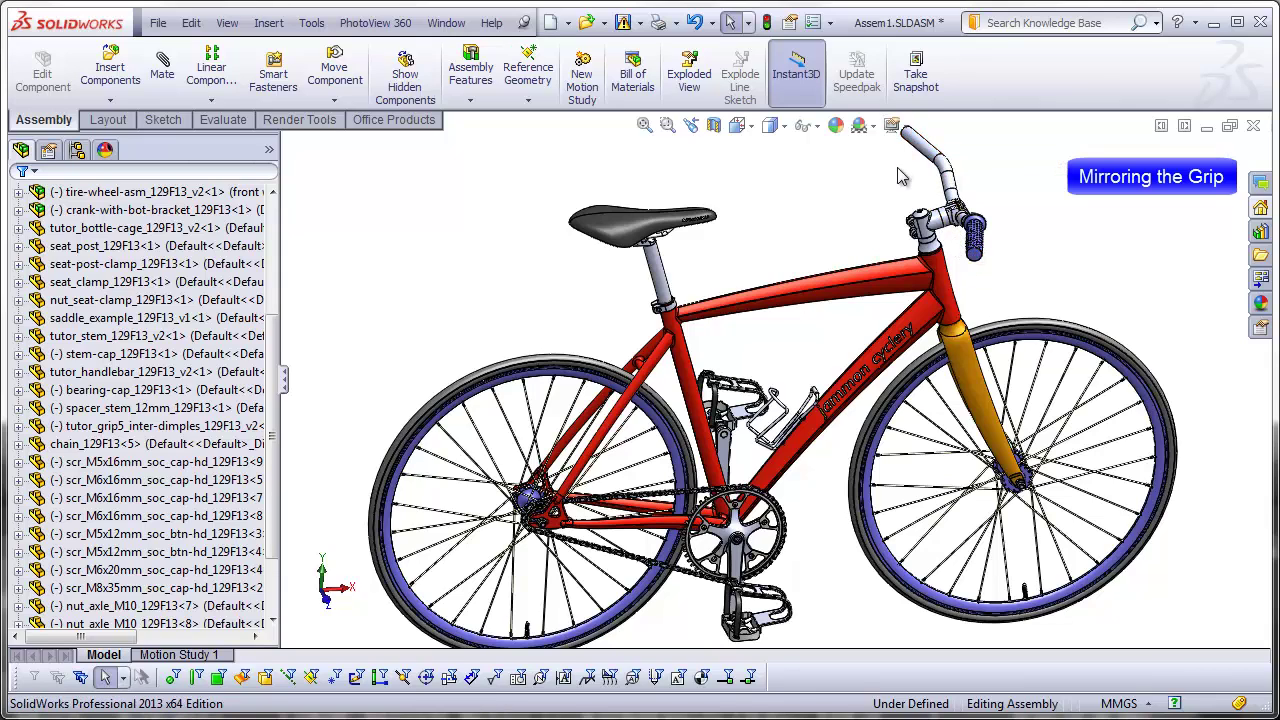
pyautogui.press('f')
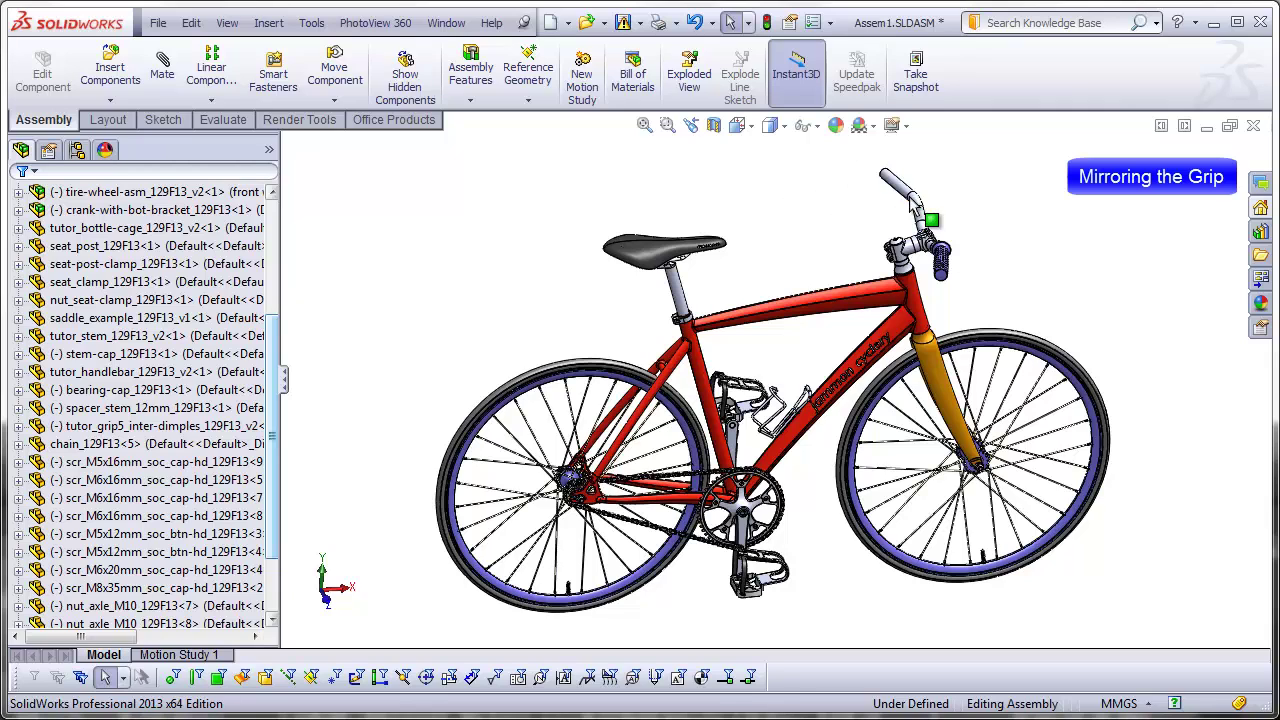
pyautogui.scroll(-3, 276, 410)
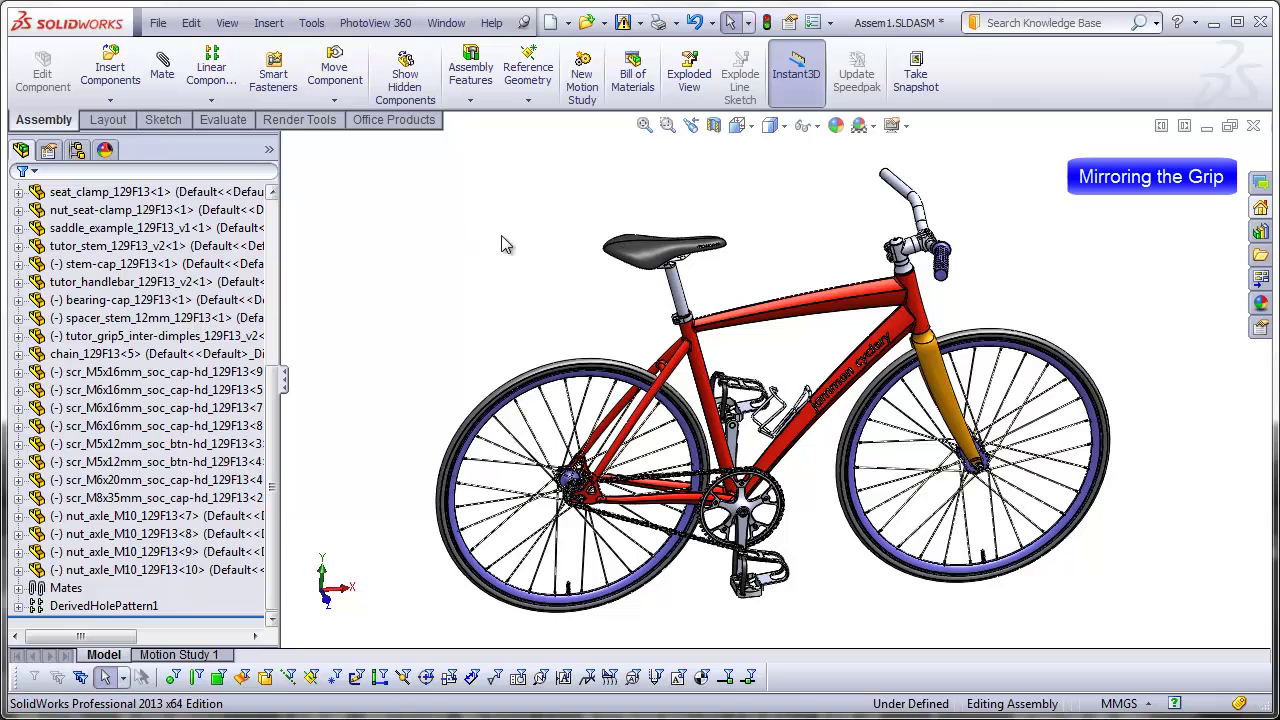
# Mirror the dimpled grip about the fork's Front Plane with Mirror Components
pyautogui.moveTo(272, 375); pyautogui.dragTo(294, 214)
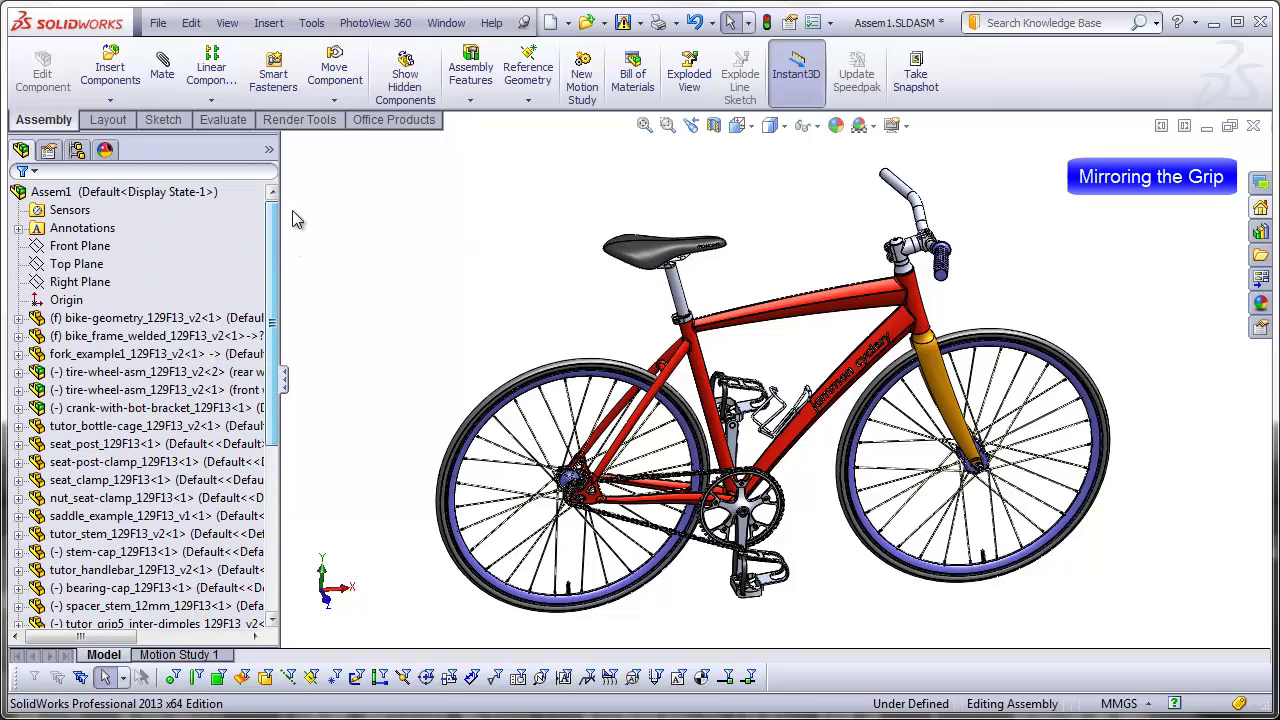
pyautogui.click(18, 354)
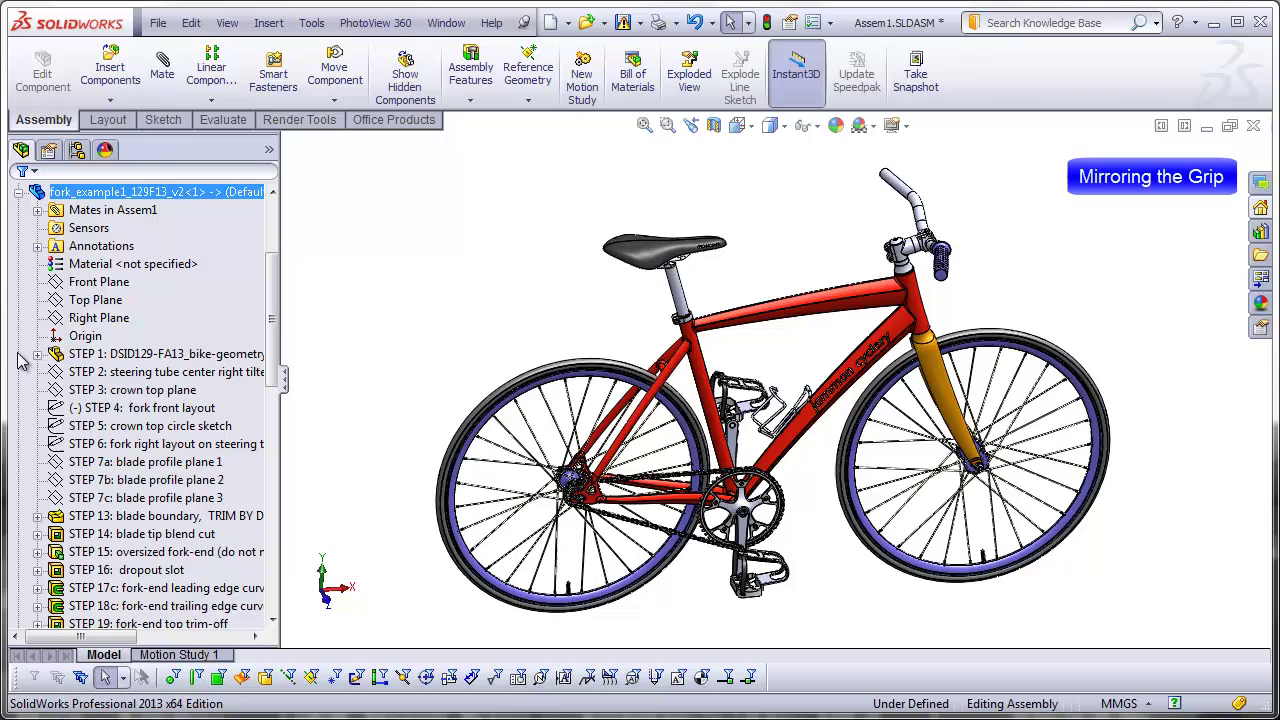
pyautogui.click(97, 285)
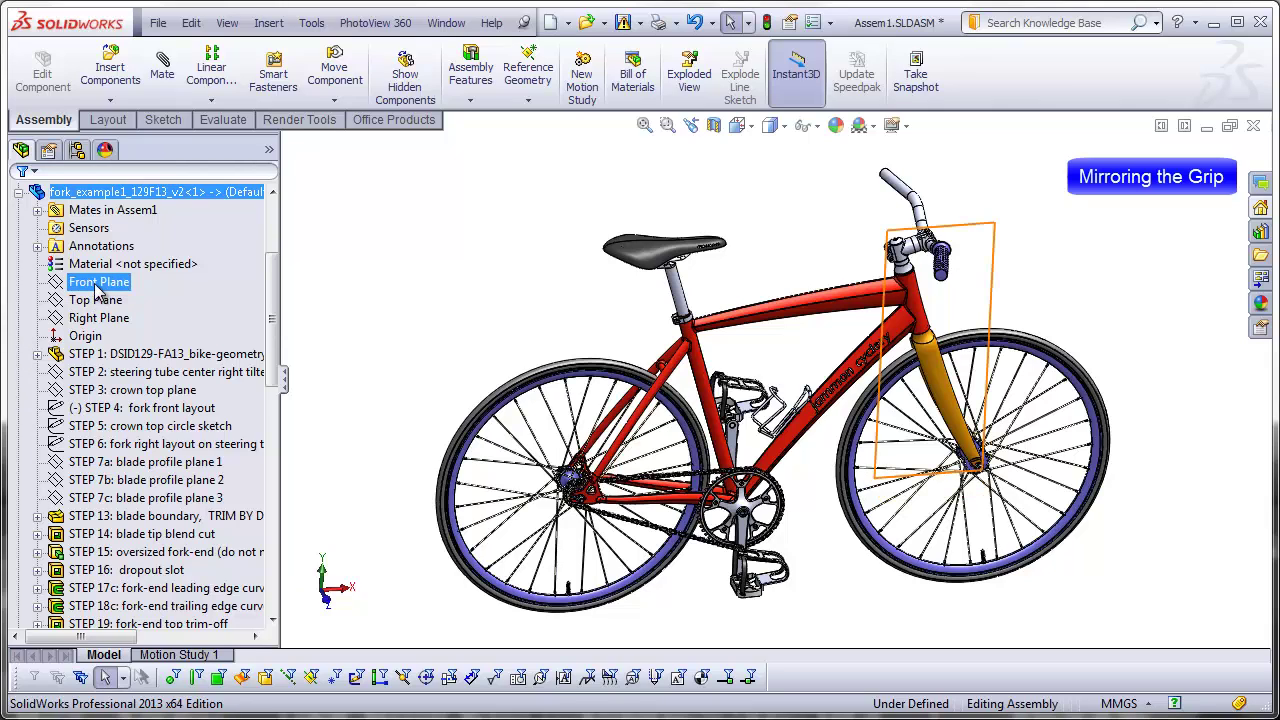
pyautogui.press('Escape')
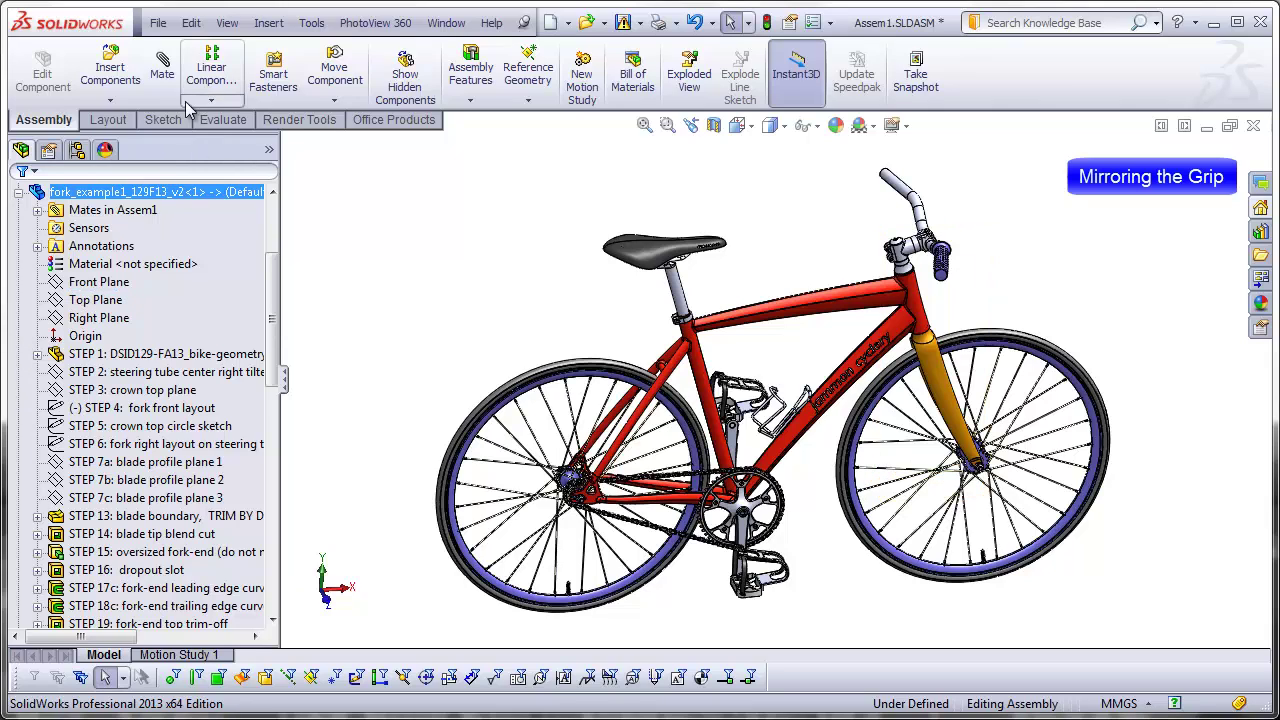
pyautogui.click(128, 284)
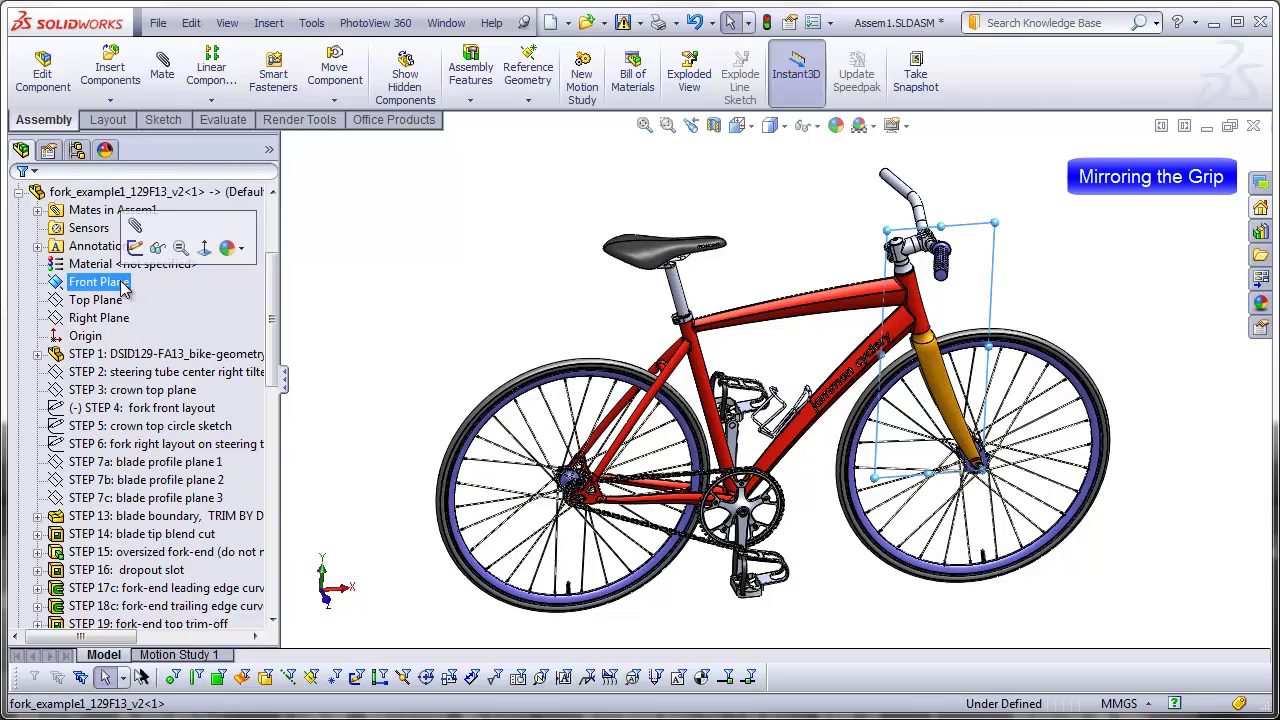
pyautogui.click(216, 104)
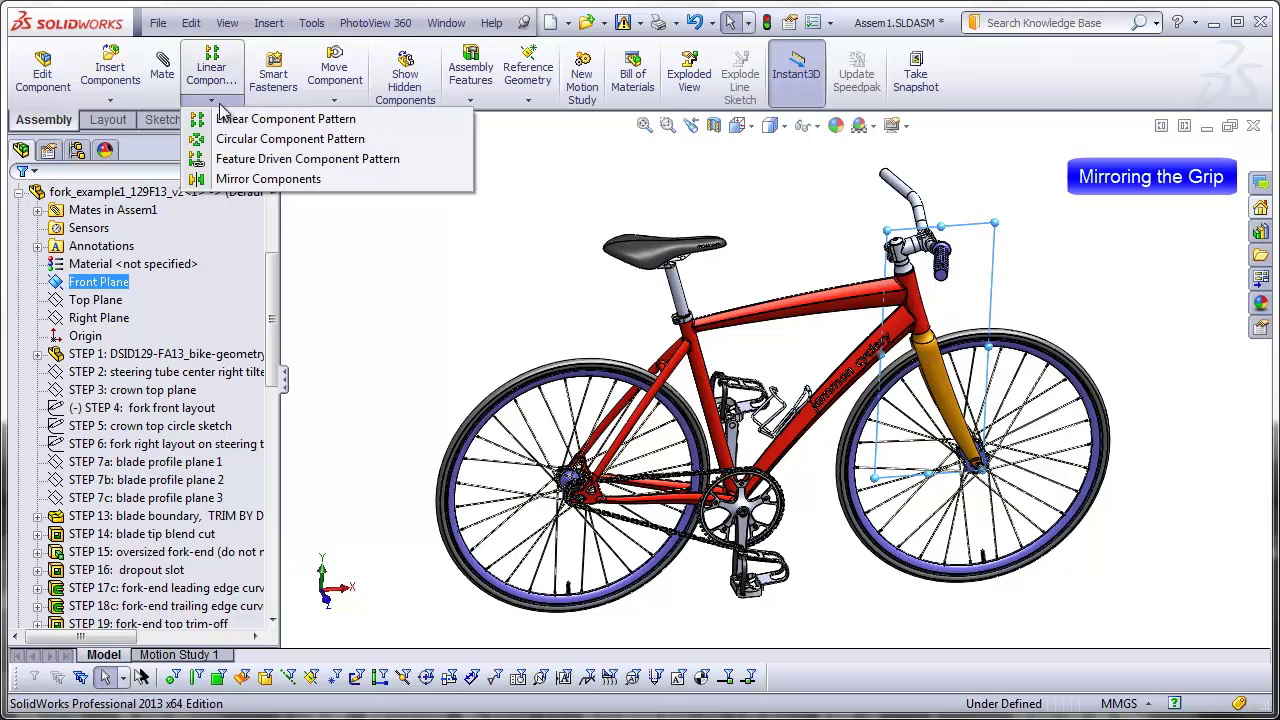
pyautogui.click(240, 180)
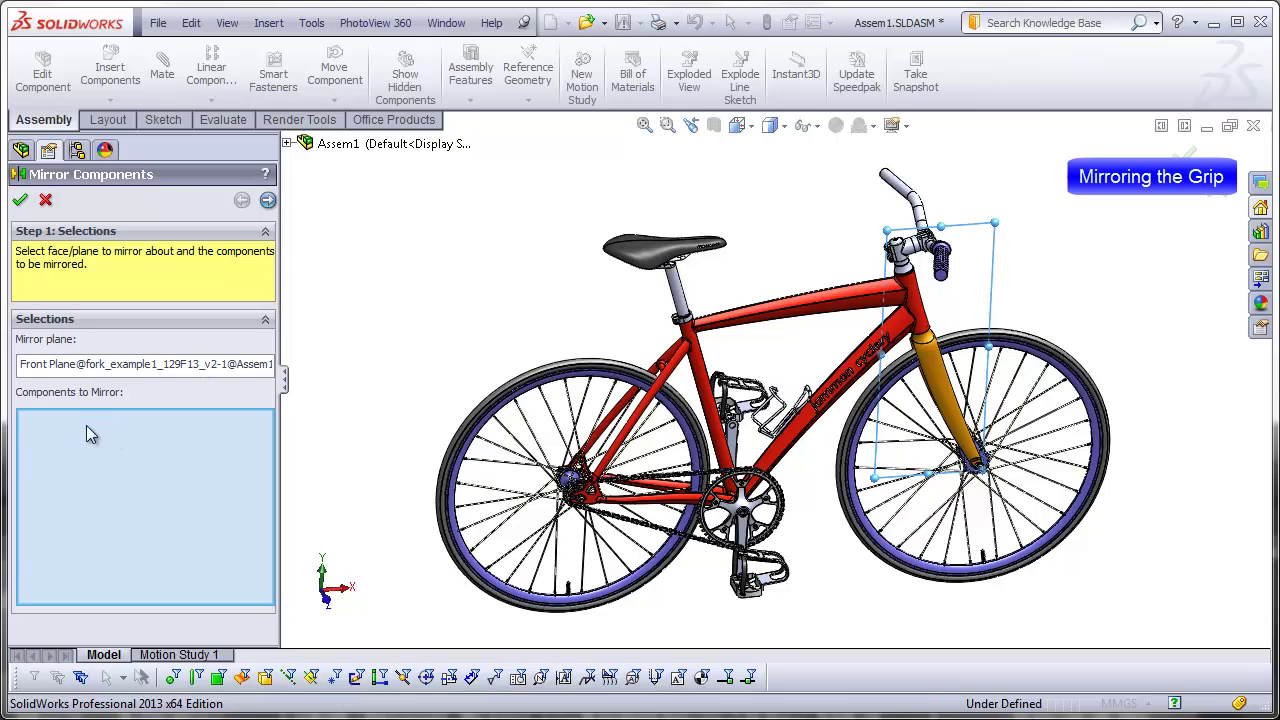
pyautogui.scroll(-5, 938, 192)
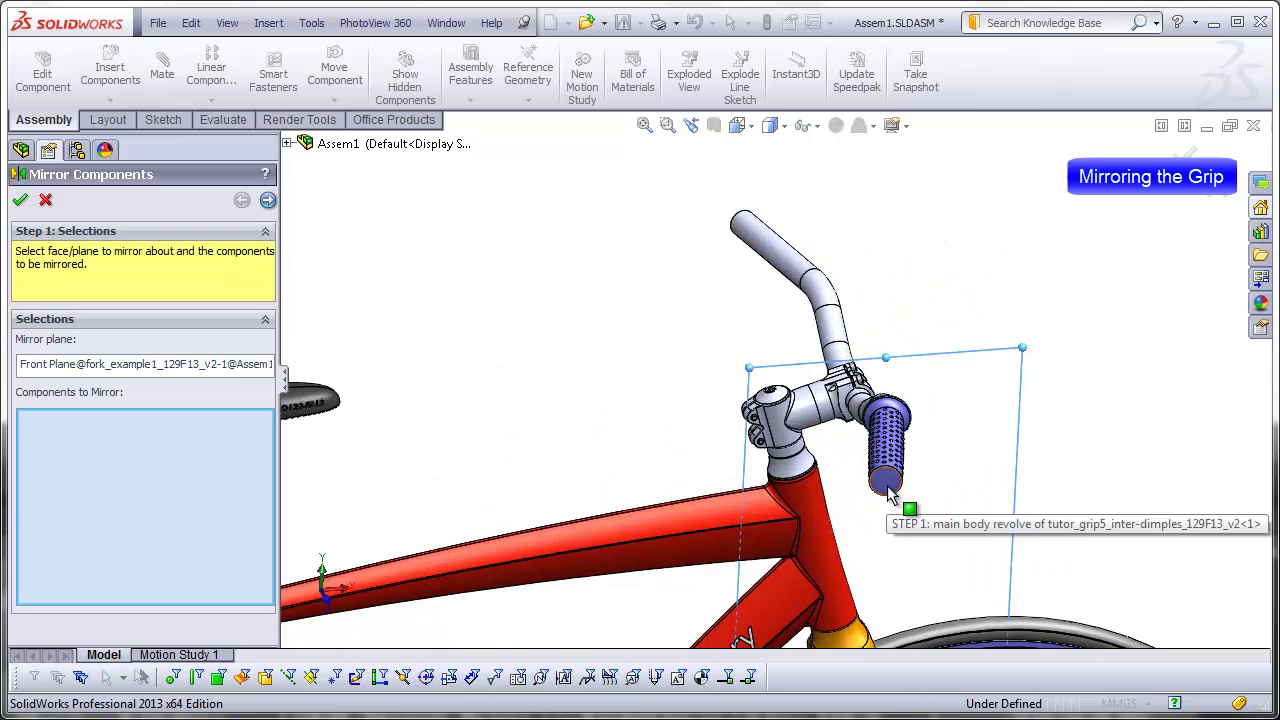
pyautogui.click(886, 487)
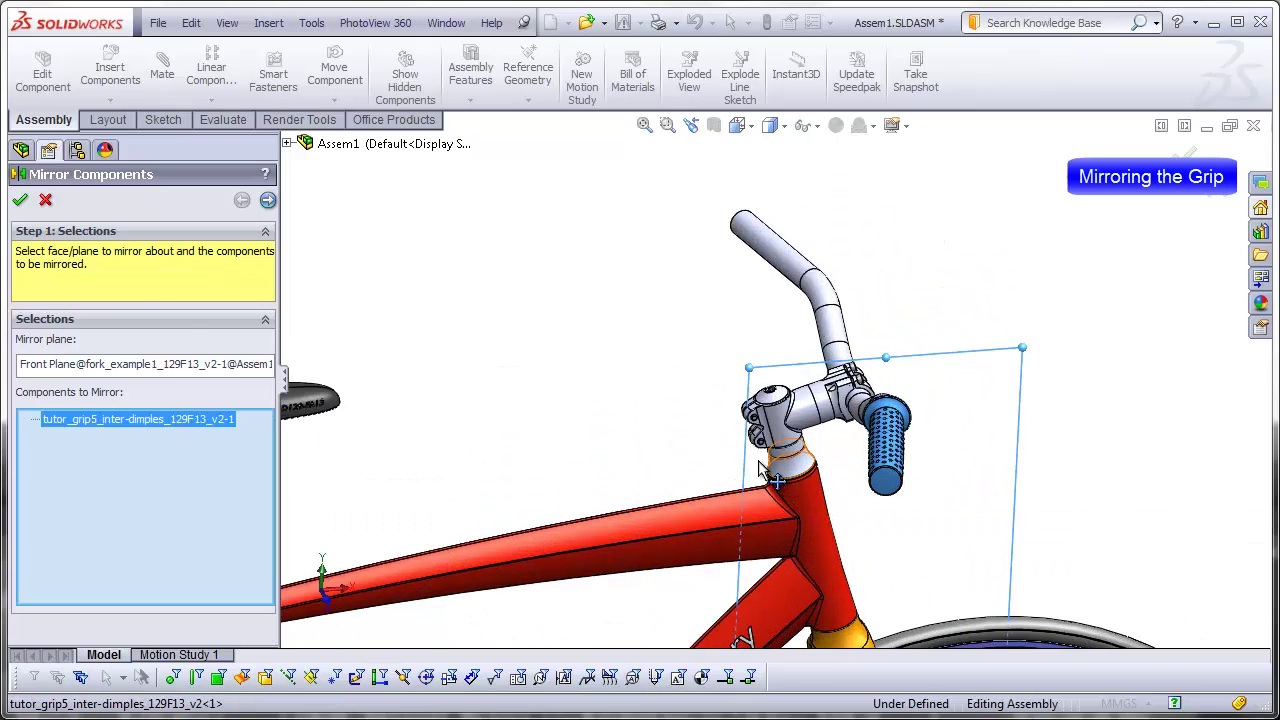
pyautogui.click(20, 202)
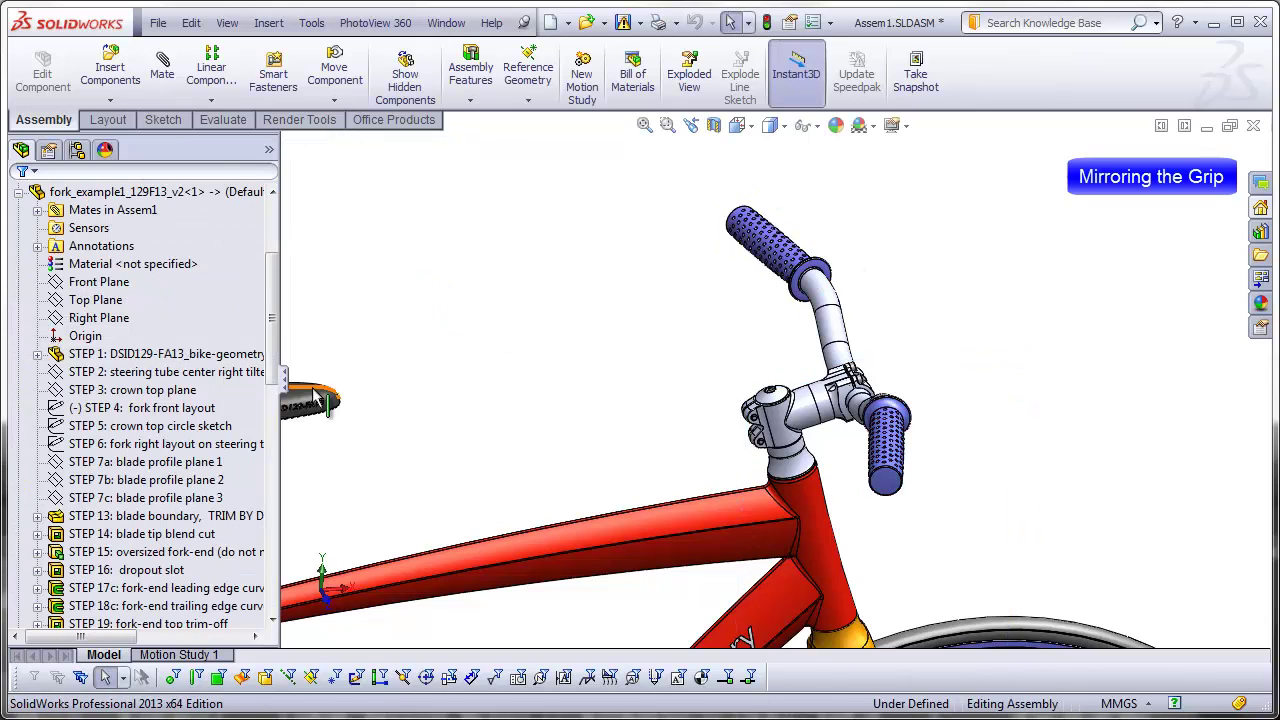
# Select the mirrored grip under MirrorComponent1 and rotate the handlebar about the stem to check both grips turn
pyautogui.click(18, 192)
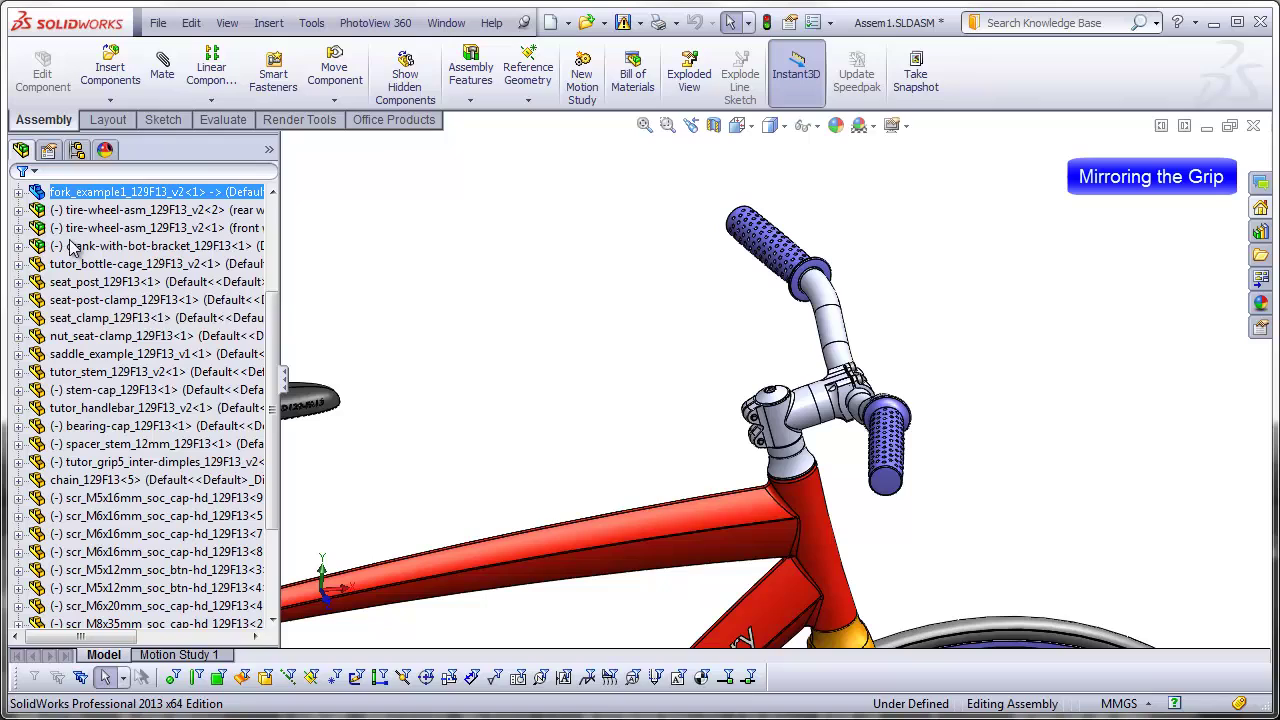
pyautogui.moveTo(277, 329); pyautogui.dragTo(280, 402)
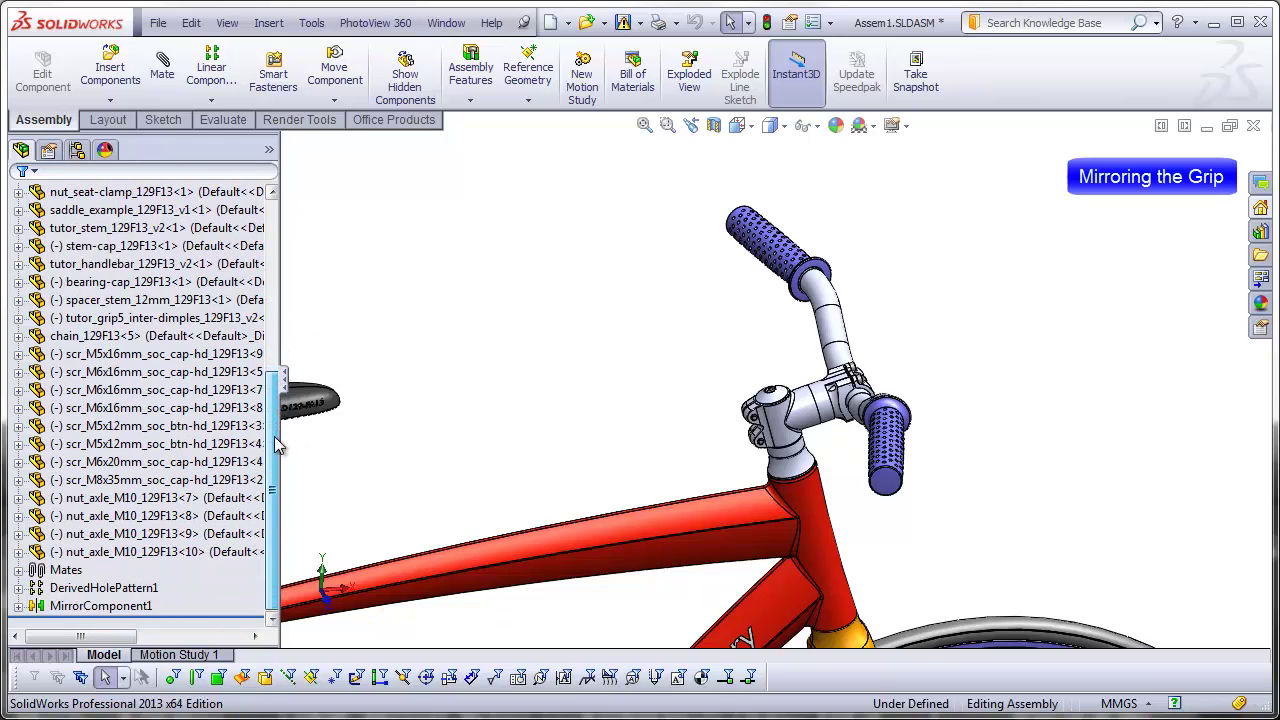
pyautogui.click(72, 607)
pyautogui.click(410, 638)
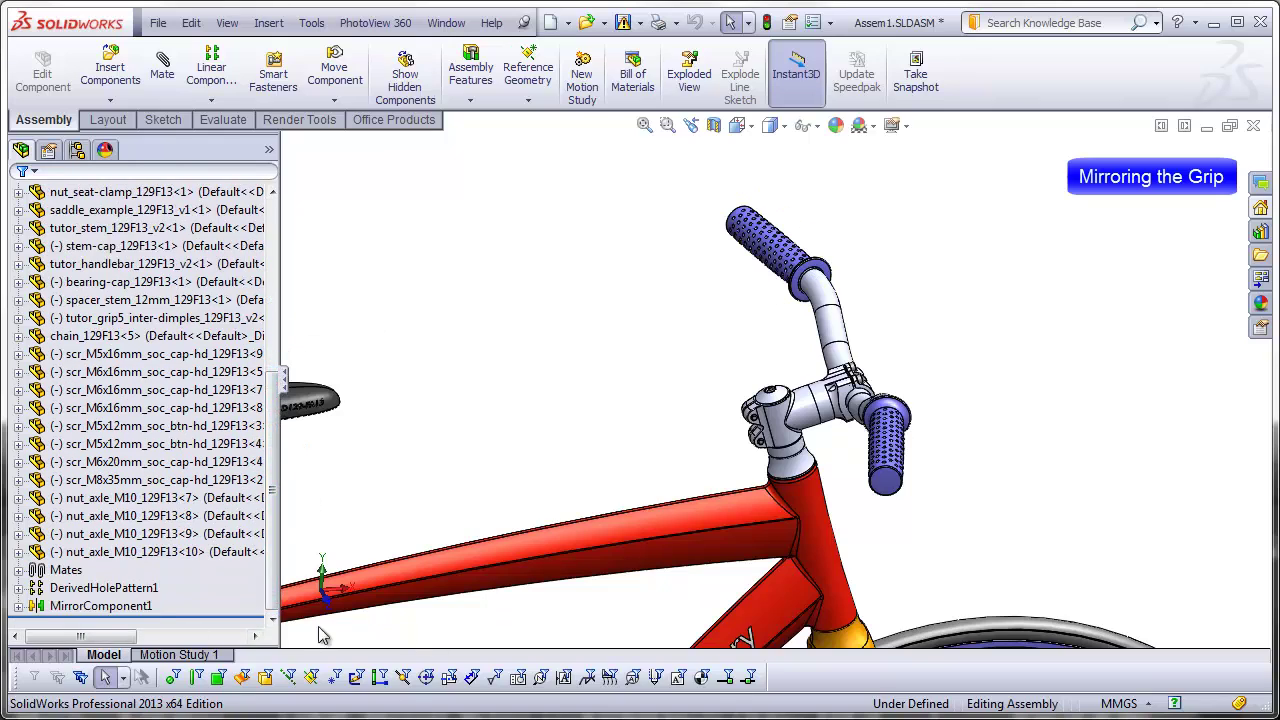
pyautogui.click(18, 606)
pyautogui.click(155, 608)
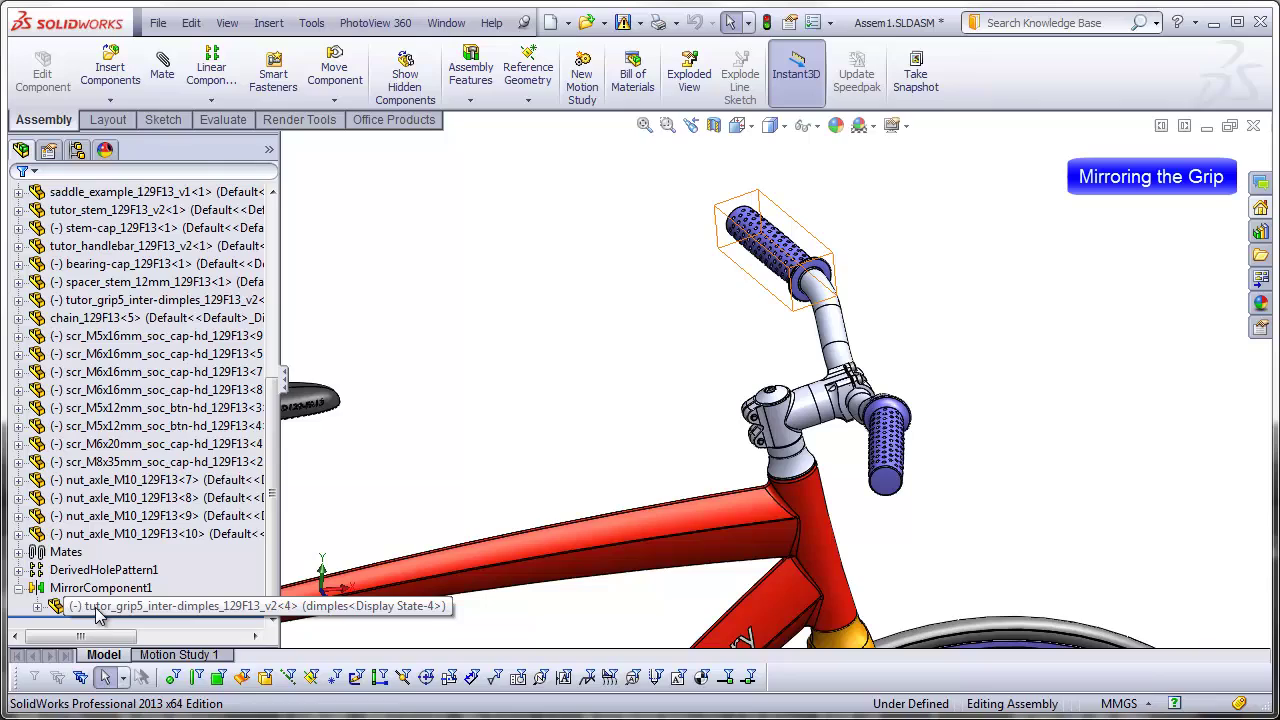
pyautogui.moveTo(835, 345); pyautogui.dragTo(793, 355)
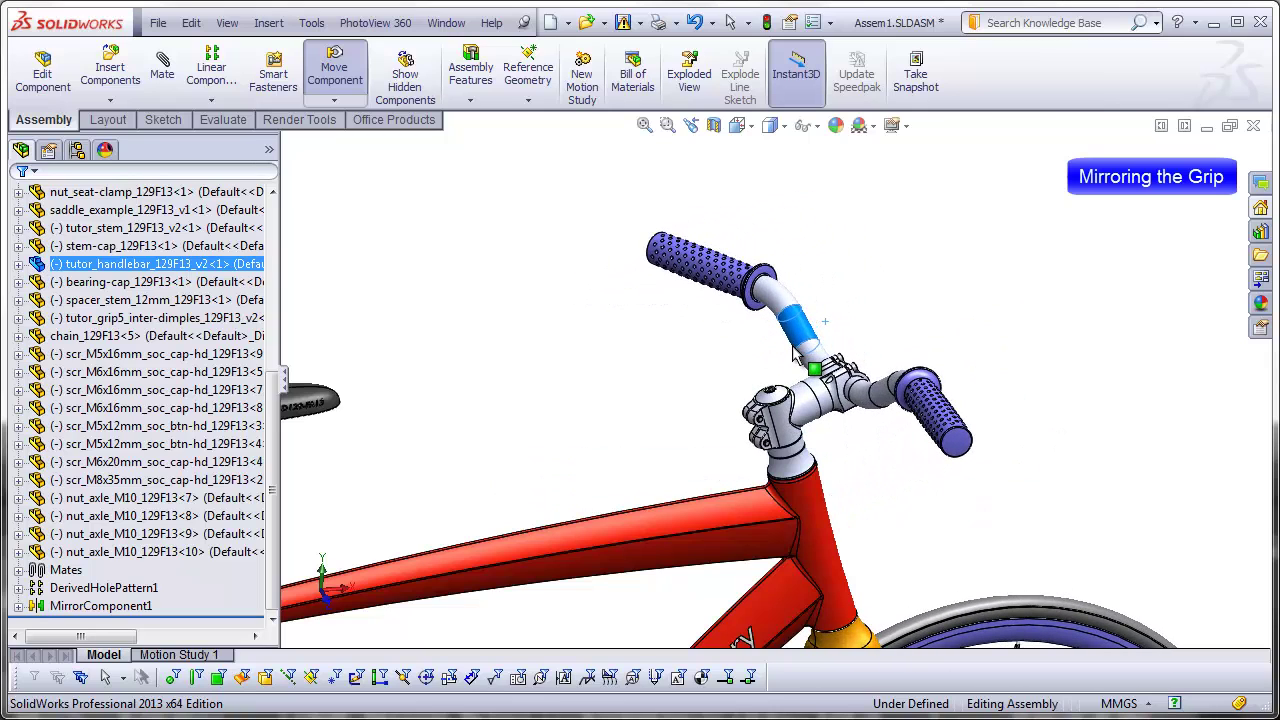
pyautogui.press('Escape')
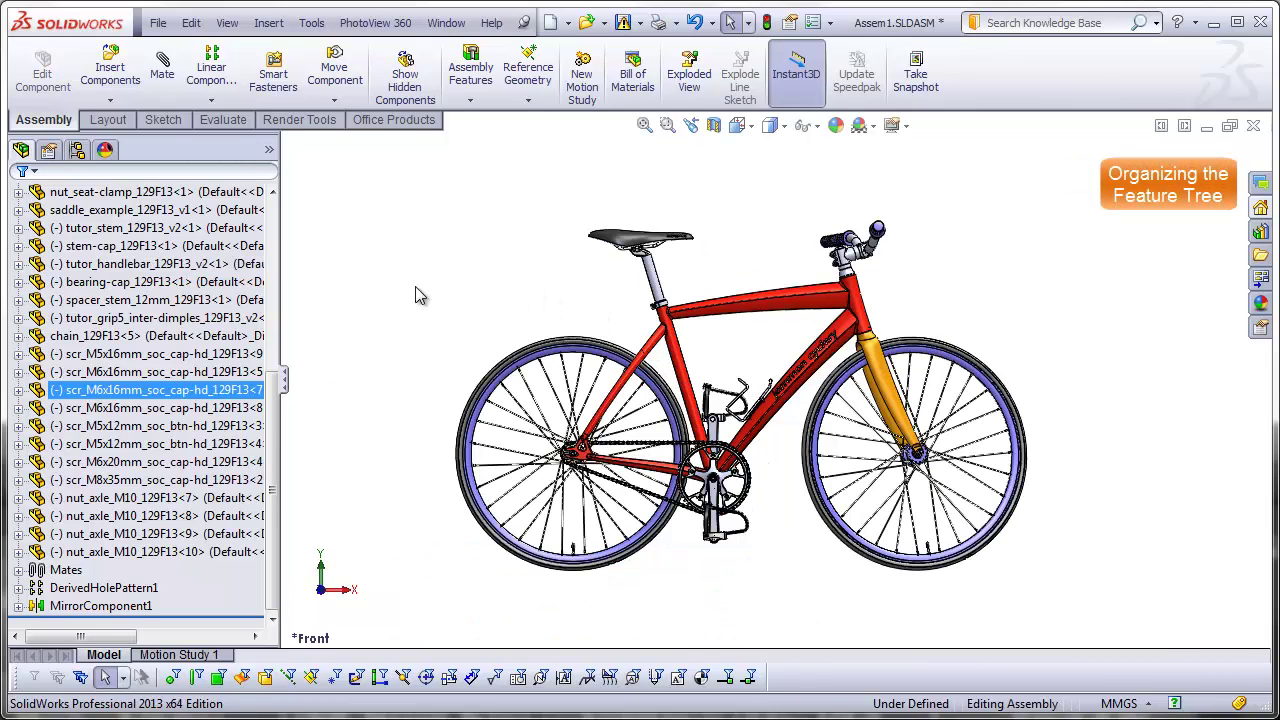
# Select the first screw through the last nut_axle and add them to a new folder named 'hardware'
pyautogui.moveTo(272, 428)
pyautogui.mouseDown()
pyautogui.moveTo(284, 281)
pyautogui.moveTo(284, 427)
pyautogui.mouseUp()
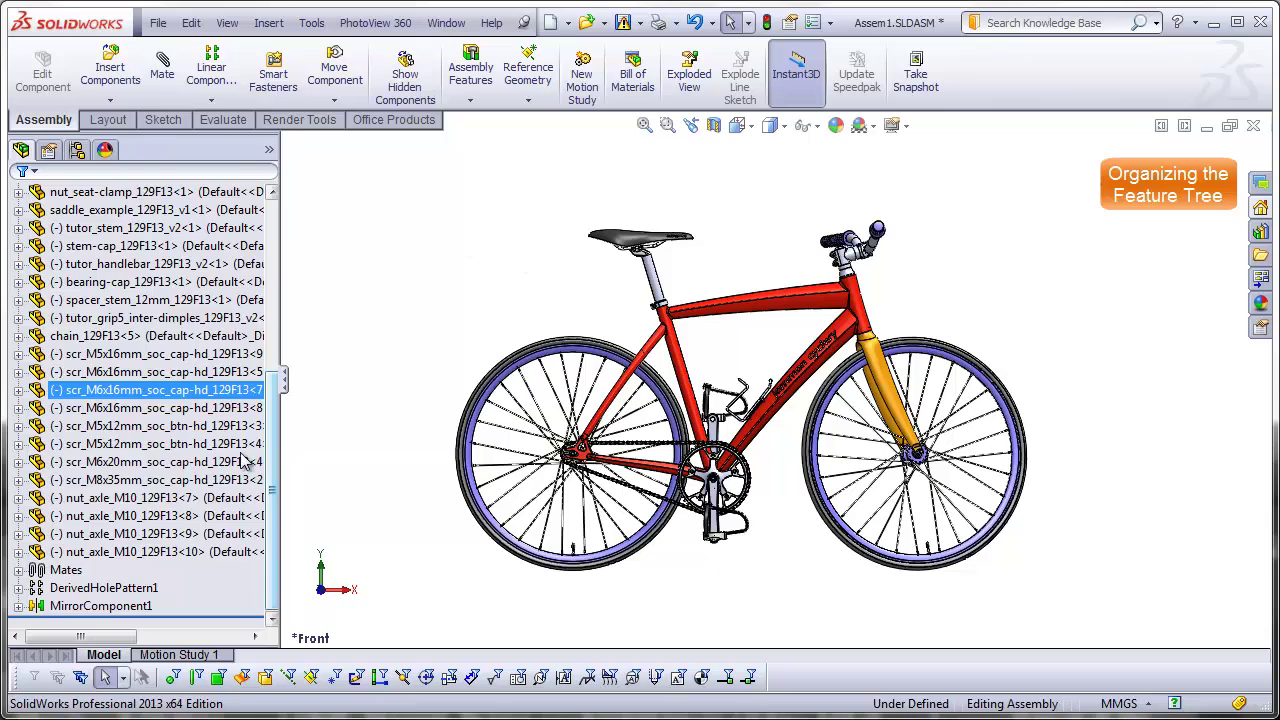
pyautogui.press('Escape')
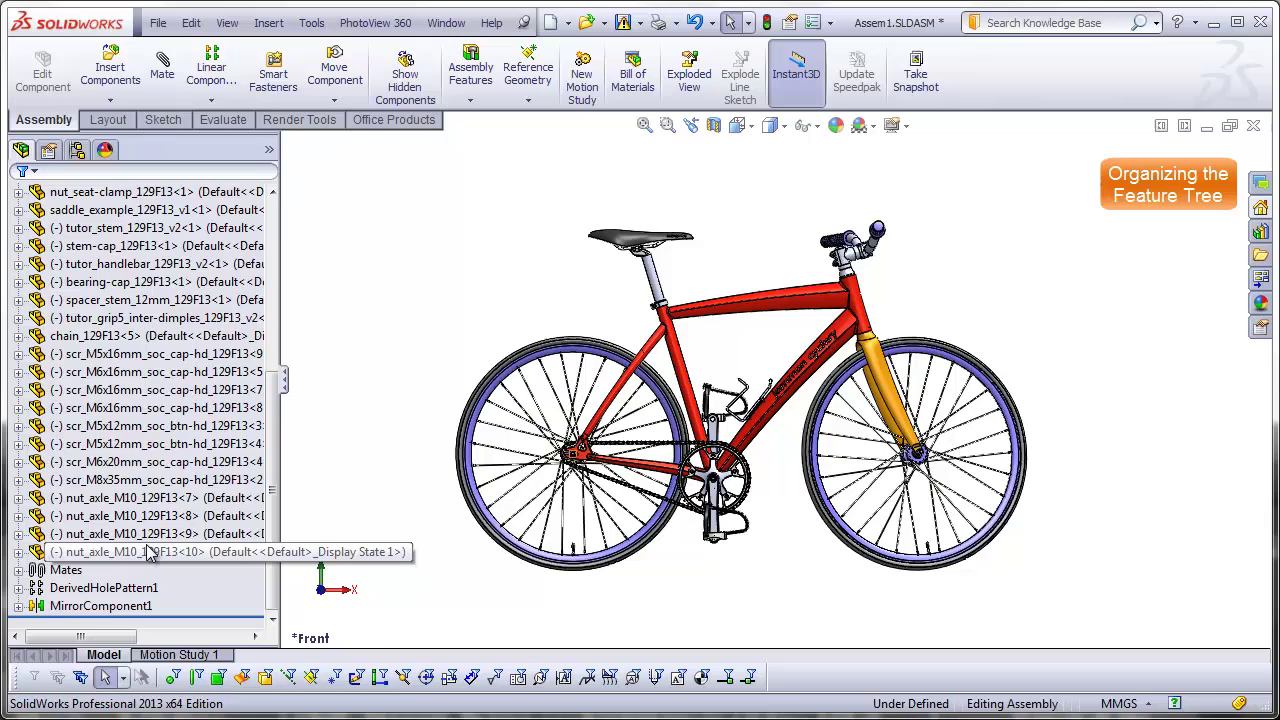
pyautogui.click(137, 408)
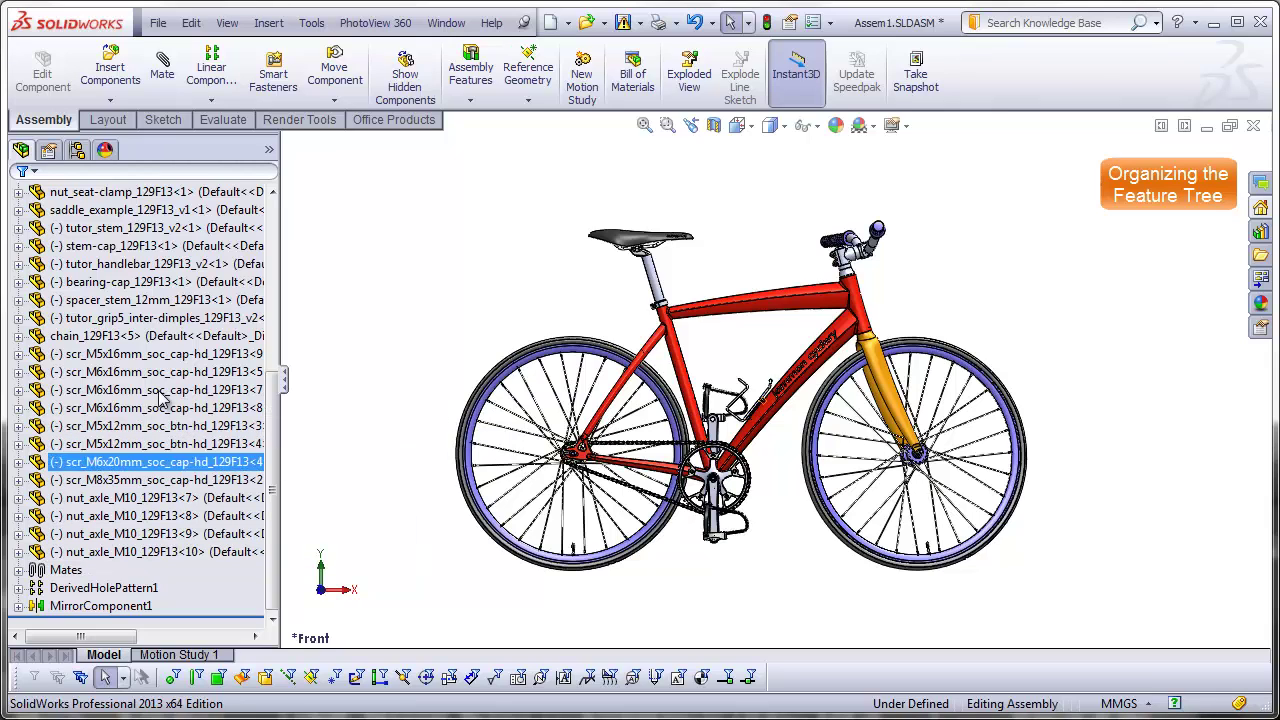
pyautogui.click(142, 356)
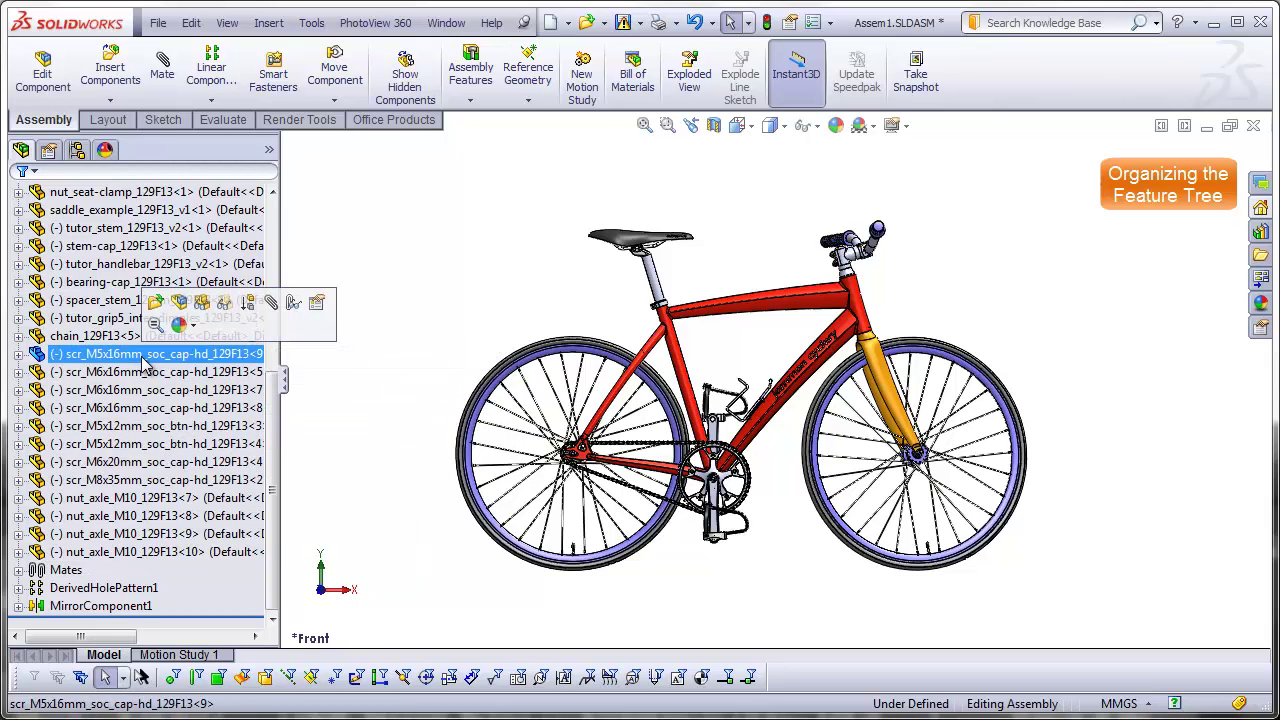
pyautogui.keyDown('shift'); pyautogui.click(153, 553); pyautogui.keyUp('shift')
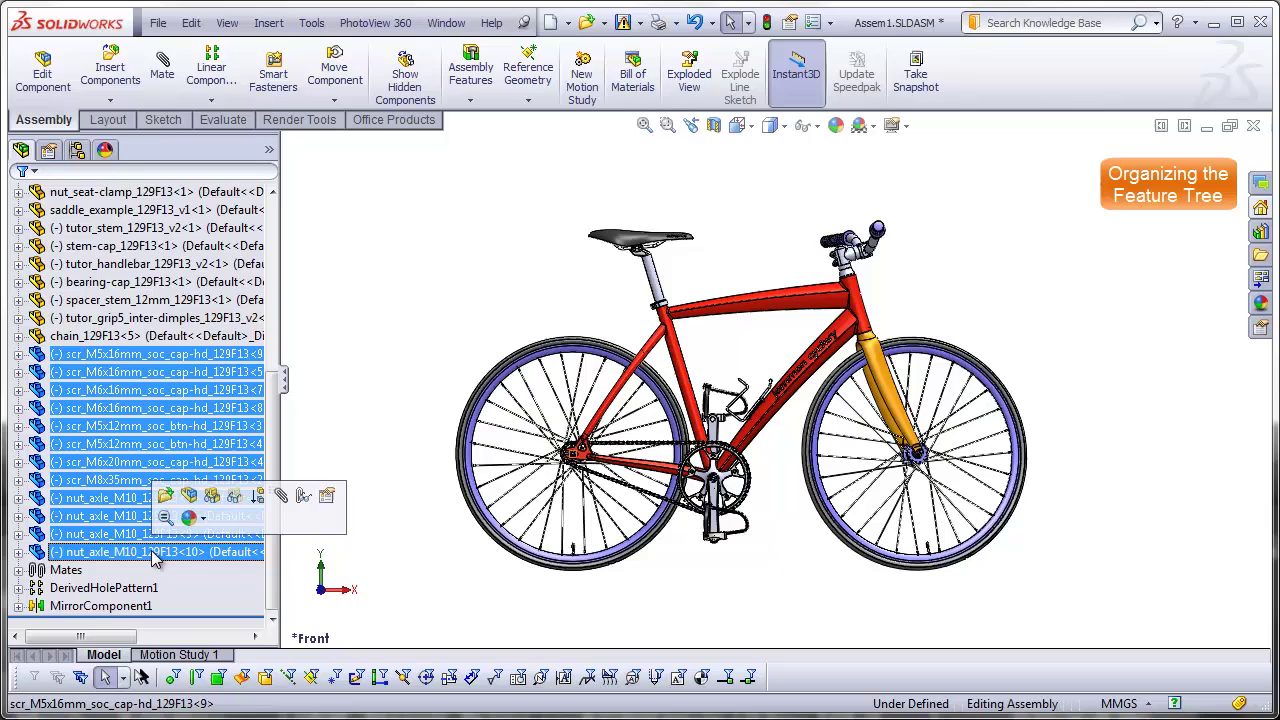
pyautogui.rightClick(153, 556)
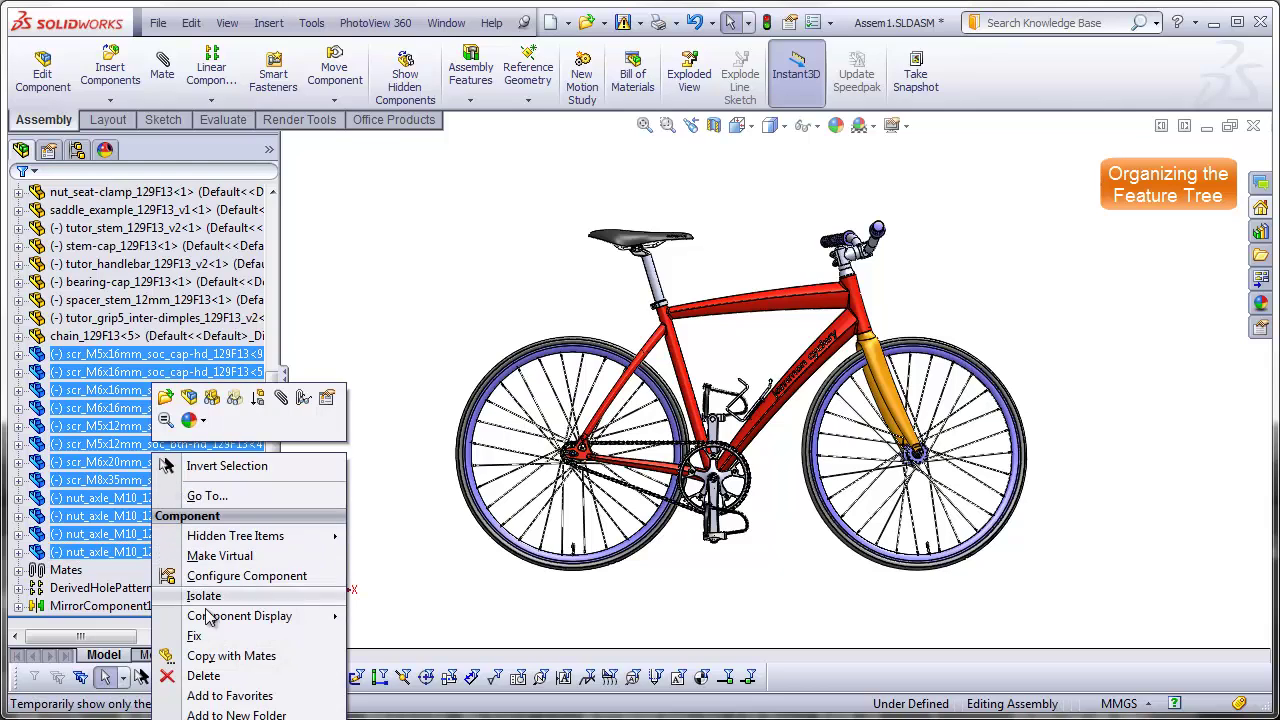
pyautogui.click(243, 716)
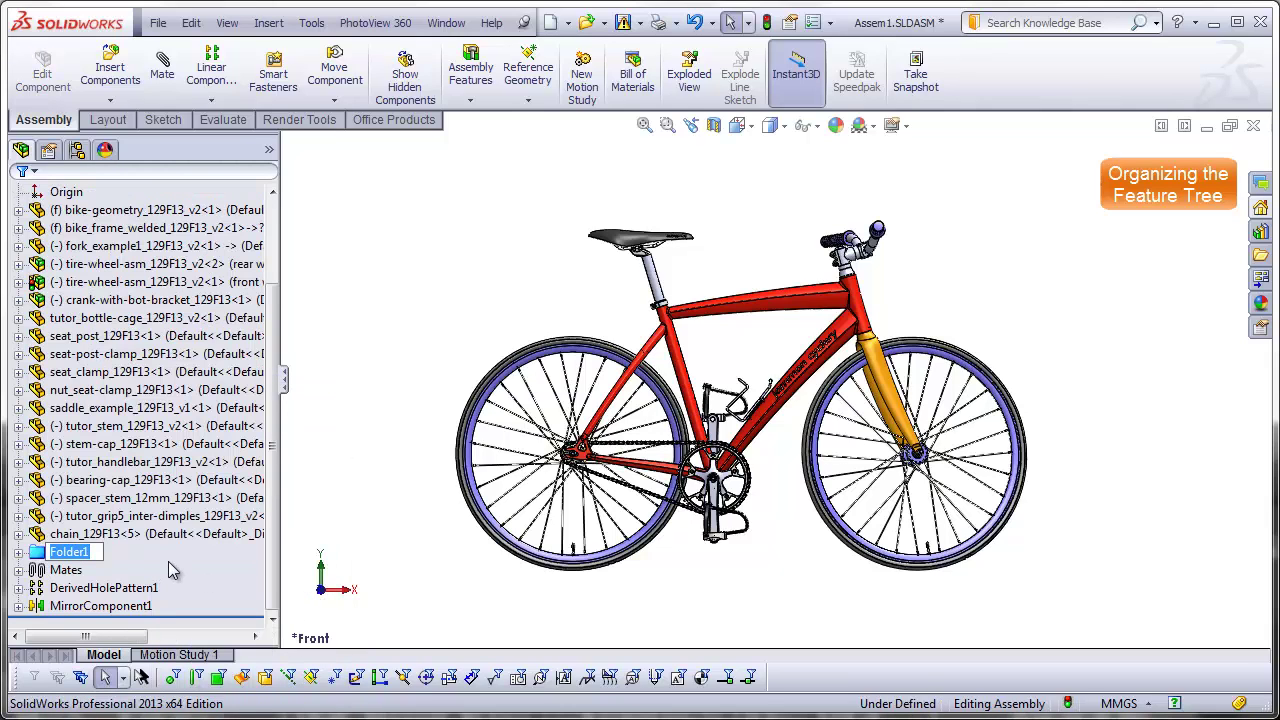
pyautogui.write('hardware')
pyautogui.press('Return')
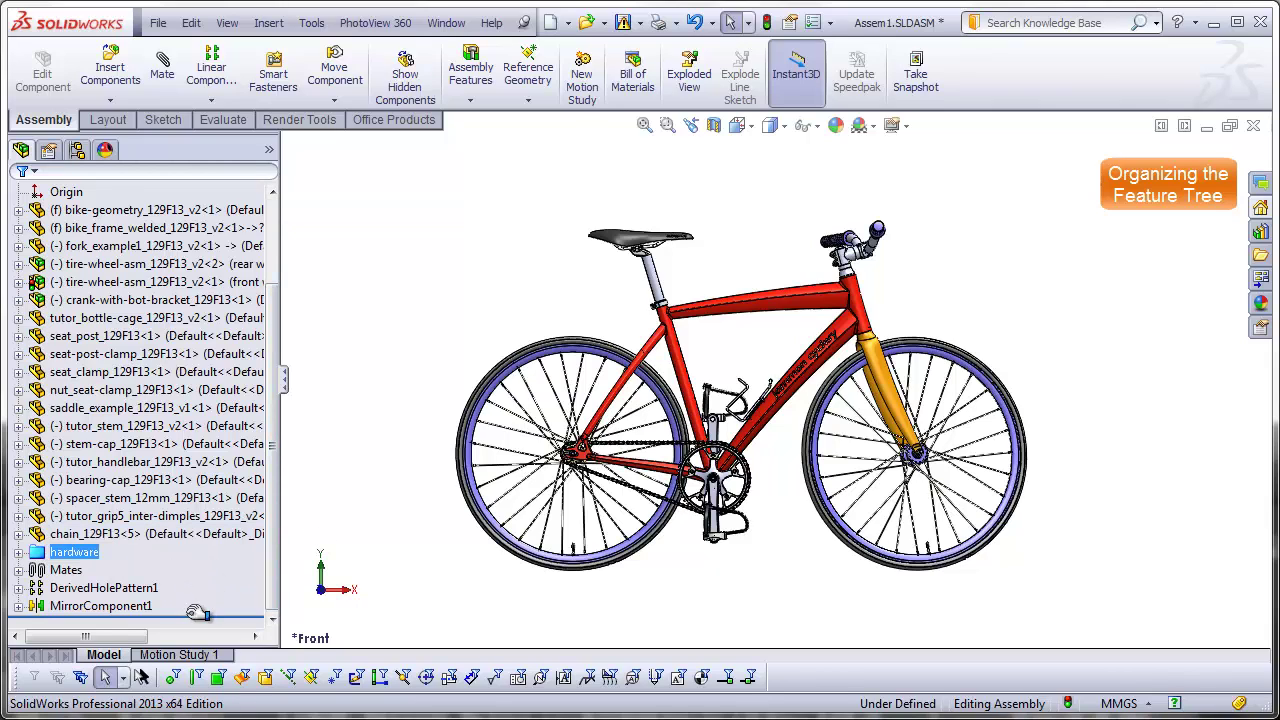
pyautogui.click(113, 324)
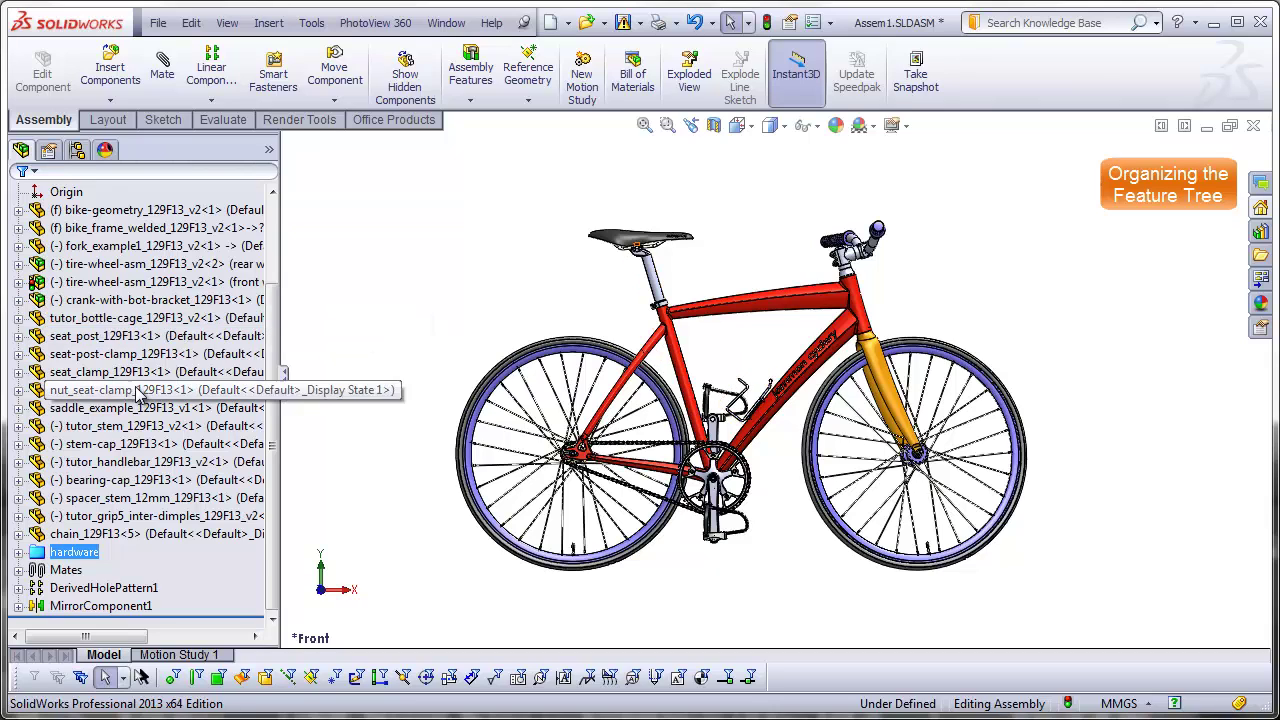
pyautogui.click(108, 464)
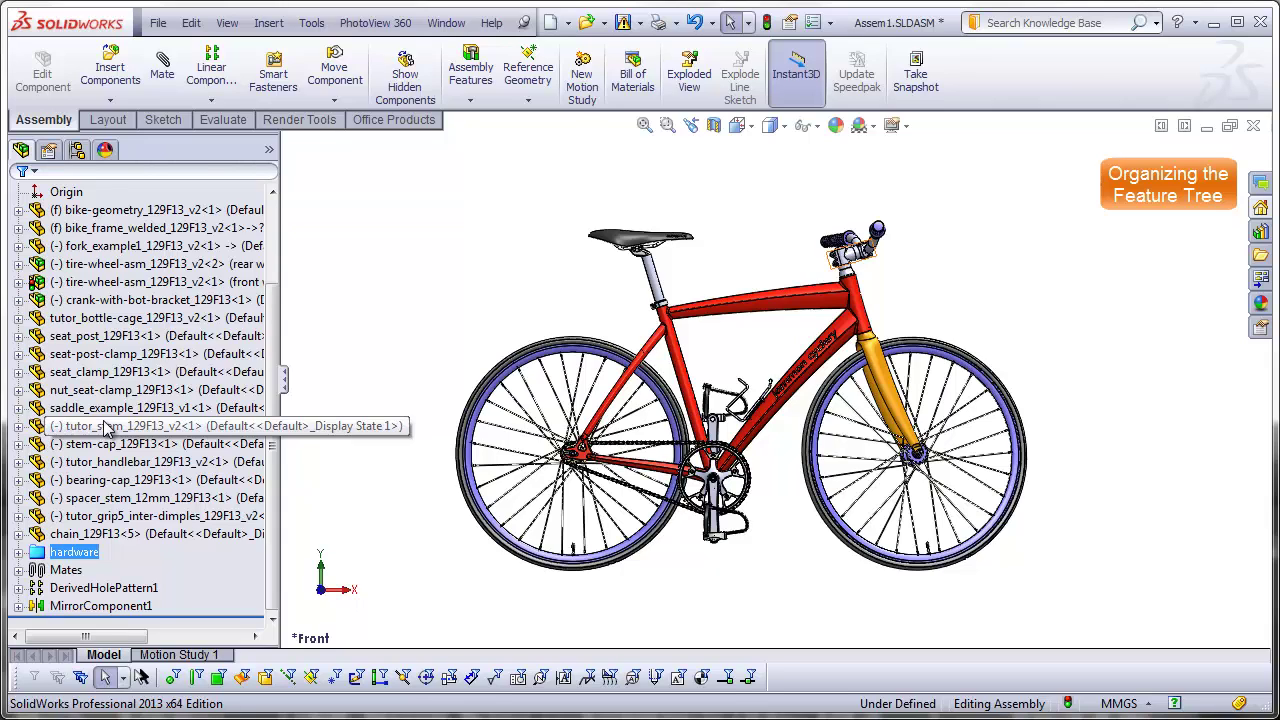
pyautogui.click(107, 427)
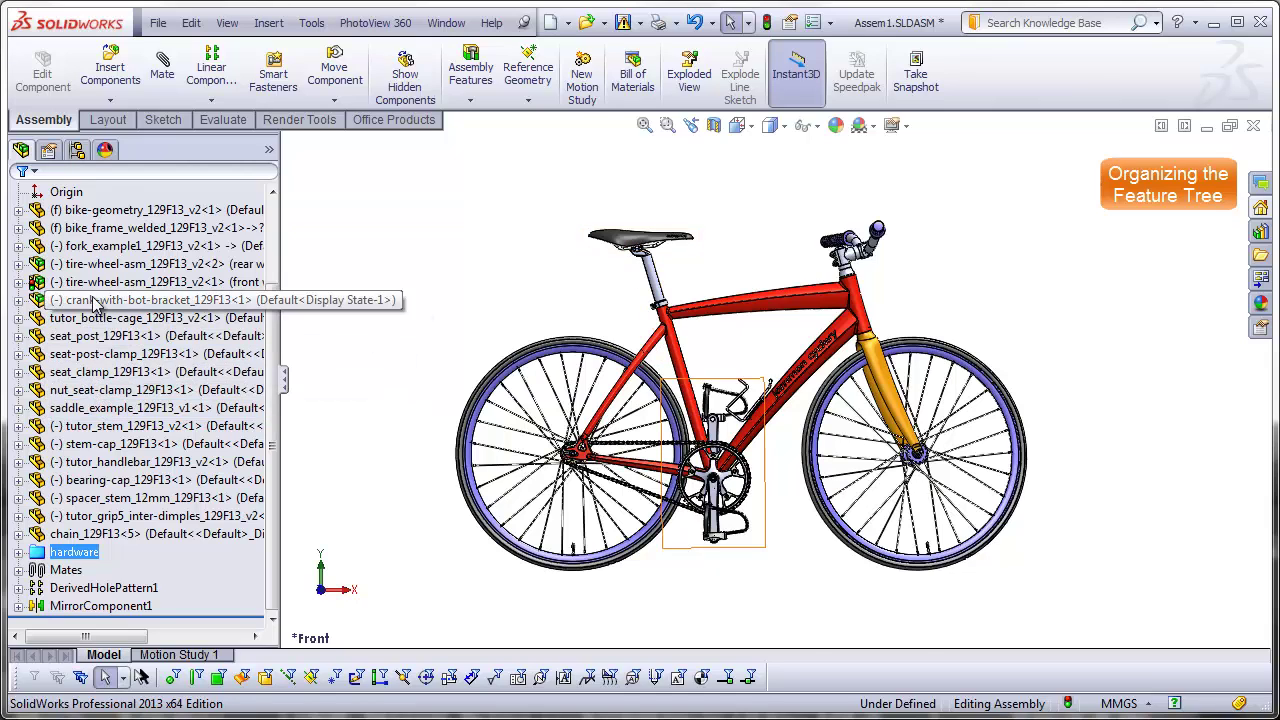
pyautogui.click(88, 397)
pyautogui.keyDown('ctrl'); pyautogui.click(90, 373); pyautogui.keyUp('ctrl')
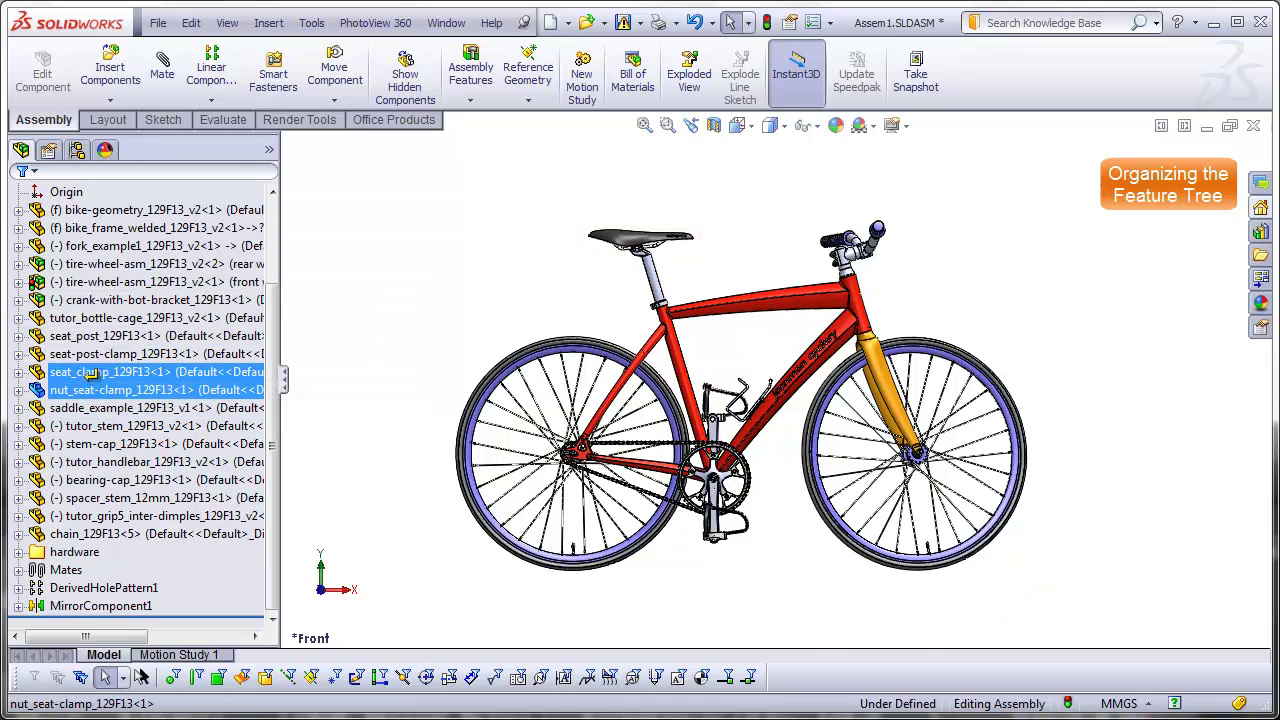
pyautogui.moveTo(90, 372); pyautogui.dragTo(89, 291)
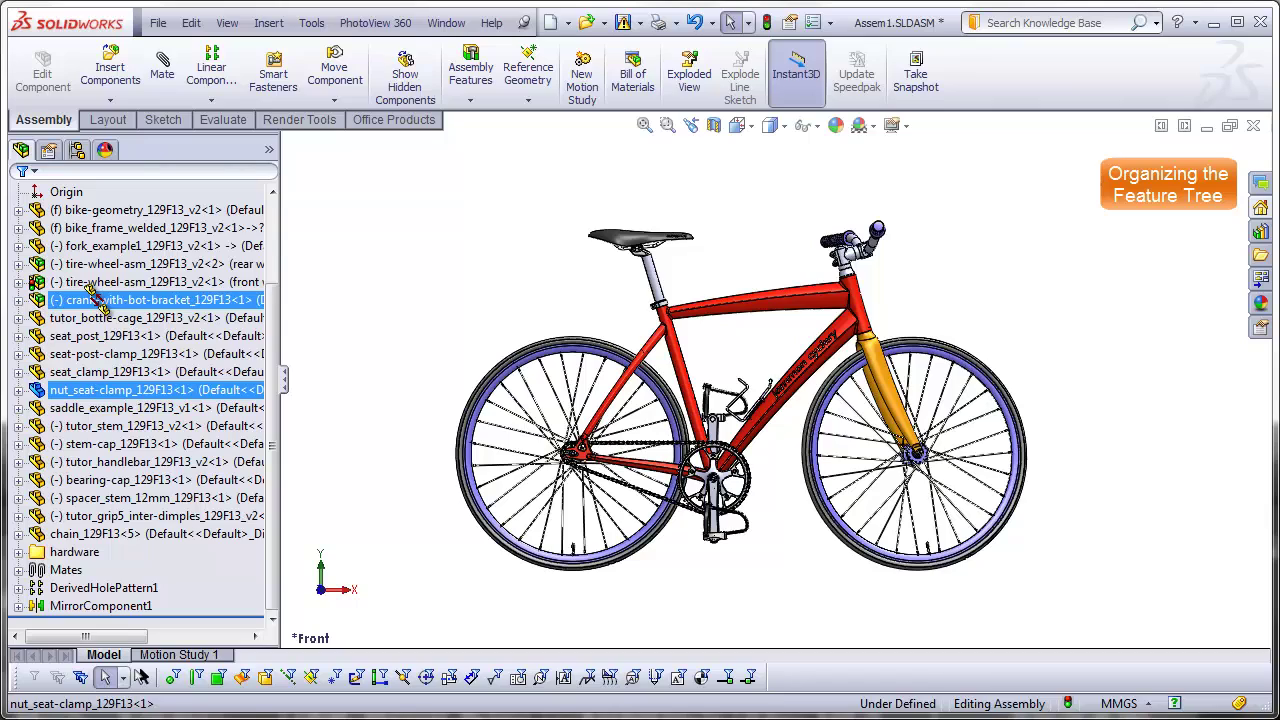
pyautogui.moveTo(89, 291); pyautogui.dragTo(96, 390)
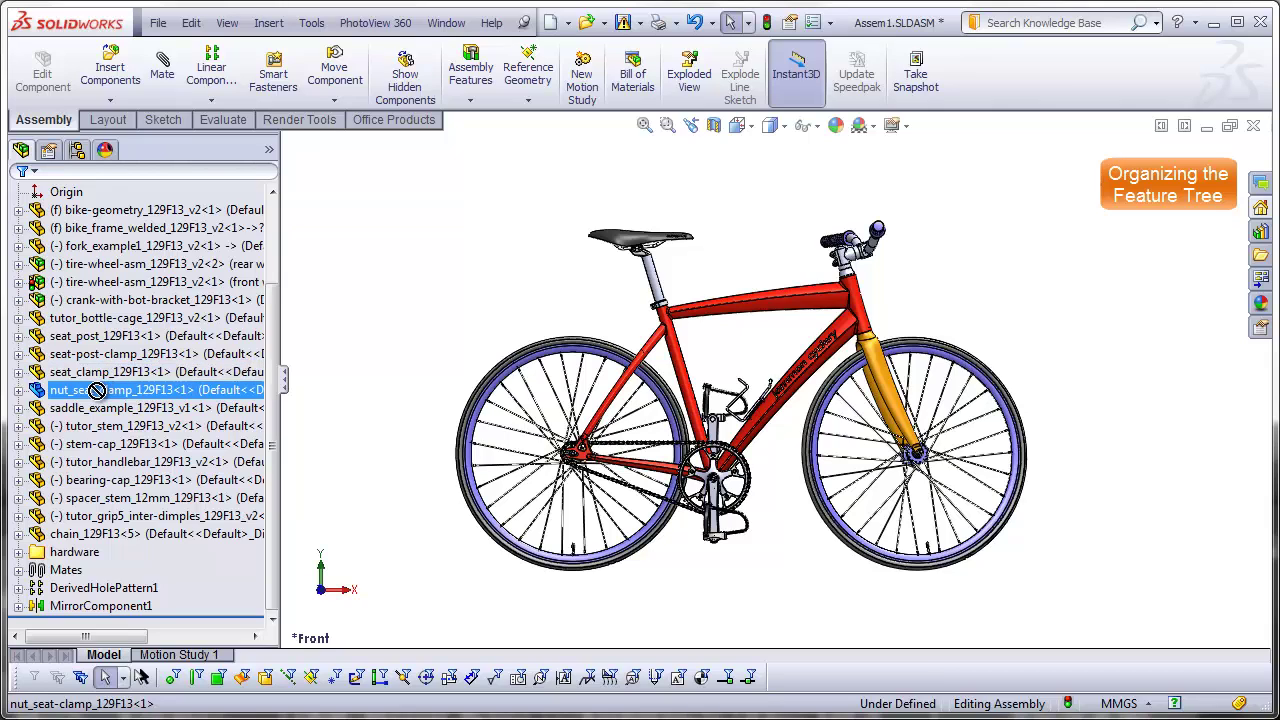
pyautogui.moveTo(96, 390); pyautogui.dragTo(96, 390)
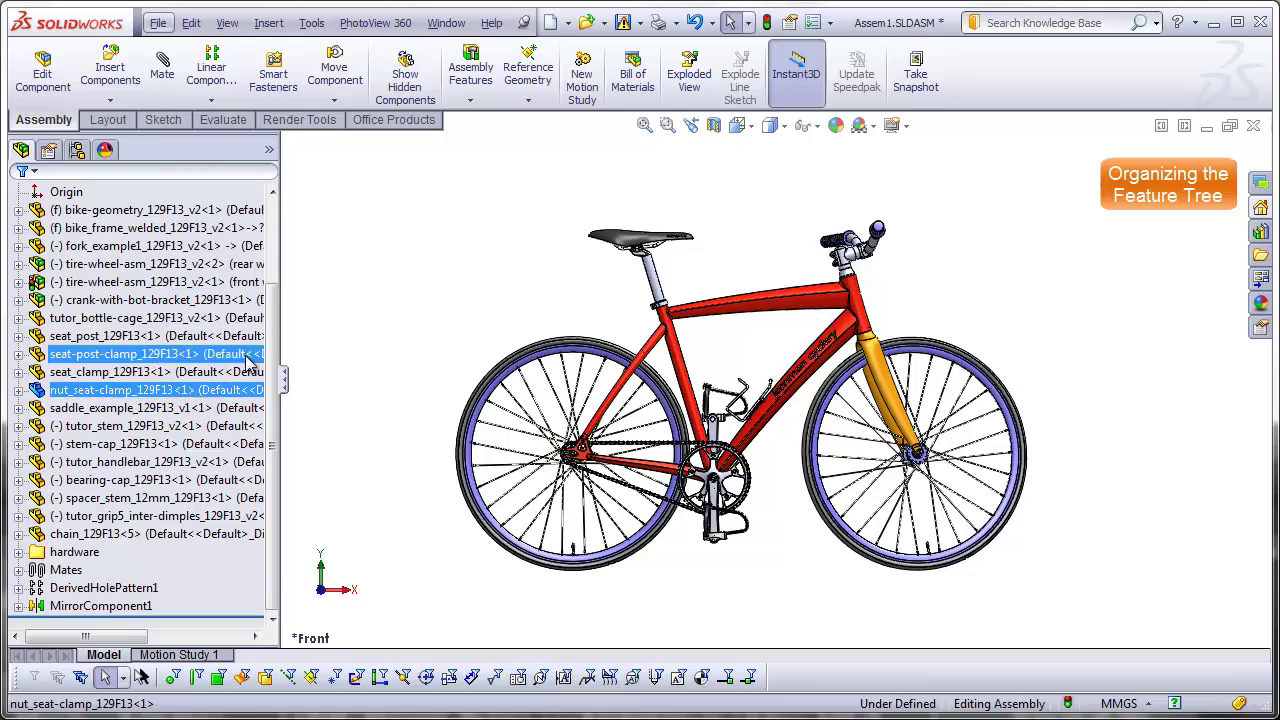
# Group seat_post through saddle_example into a new folder named 'seat parts'
pyautogui.click(147, 341)
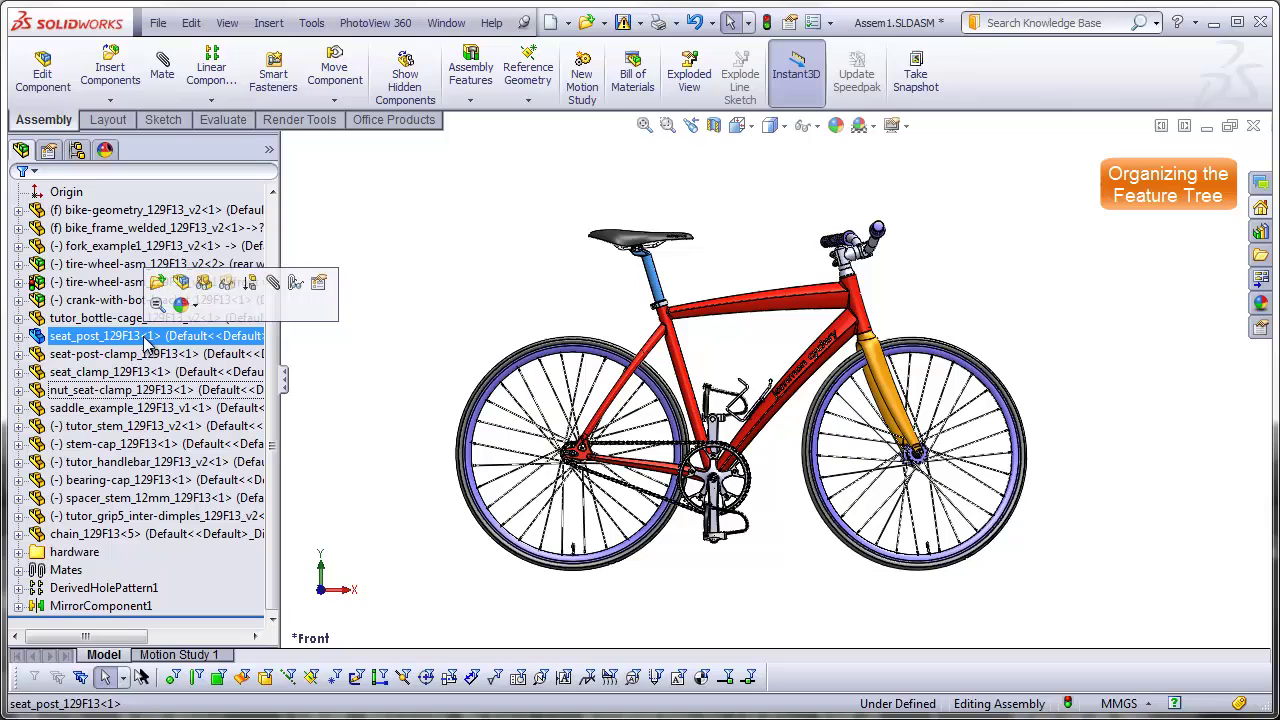
pyautogui.keyDown('shift'); pyautogui.click(142, 410); pyautogui.keyUp('shift')
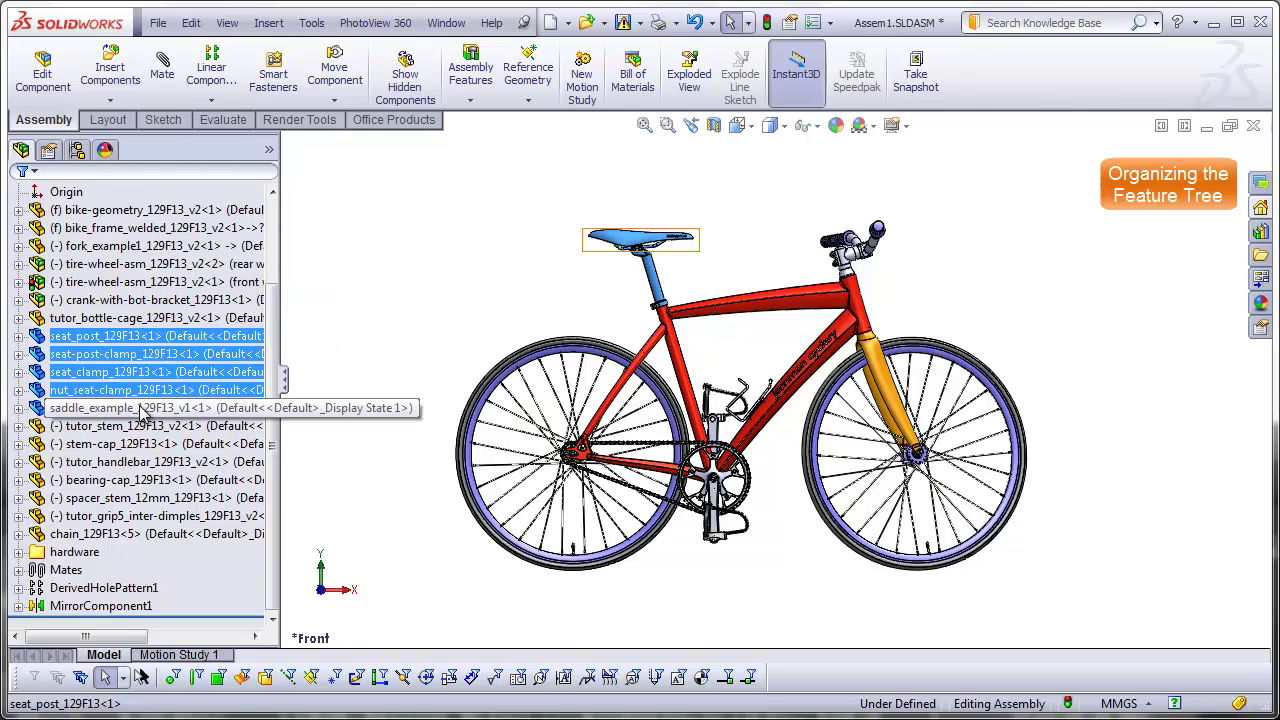
pyautogui.rightClick(148, 412)
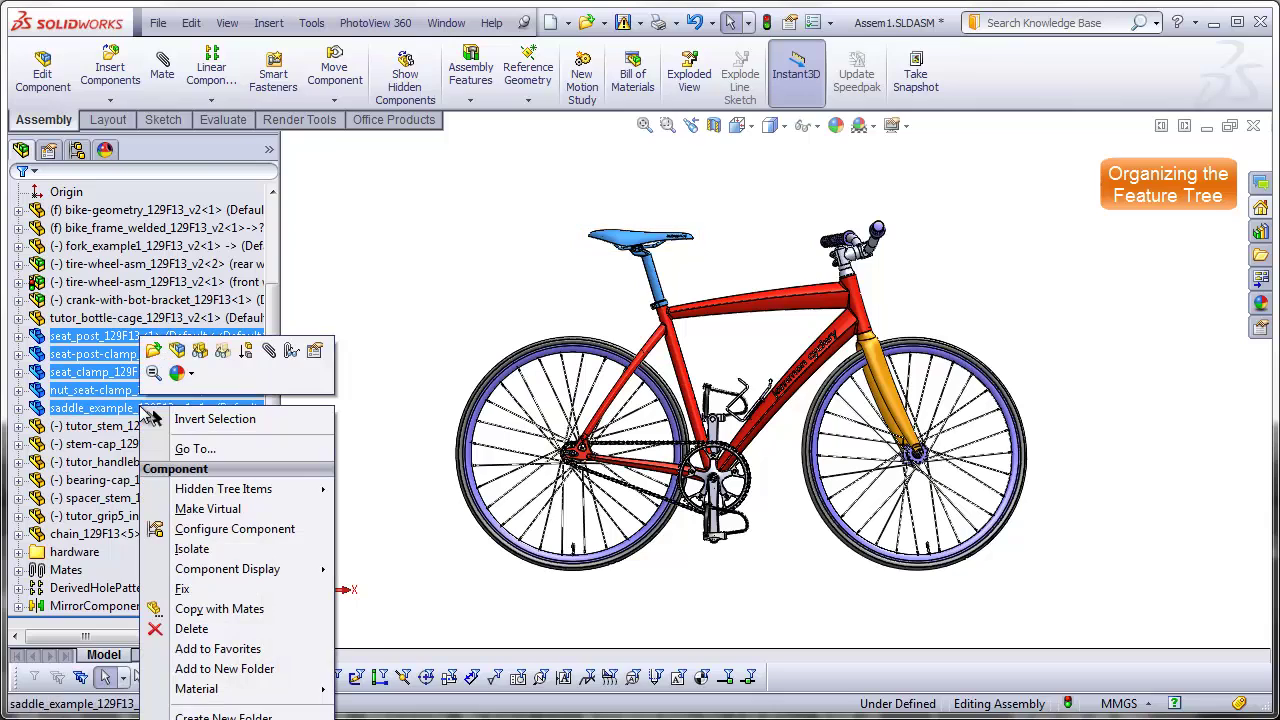
pyautogui.click(214, 667)
pyautogui.write('seat parts')
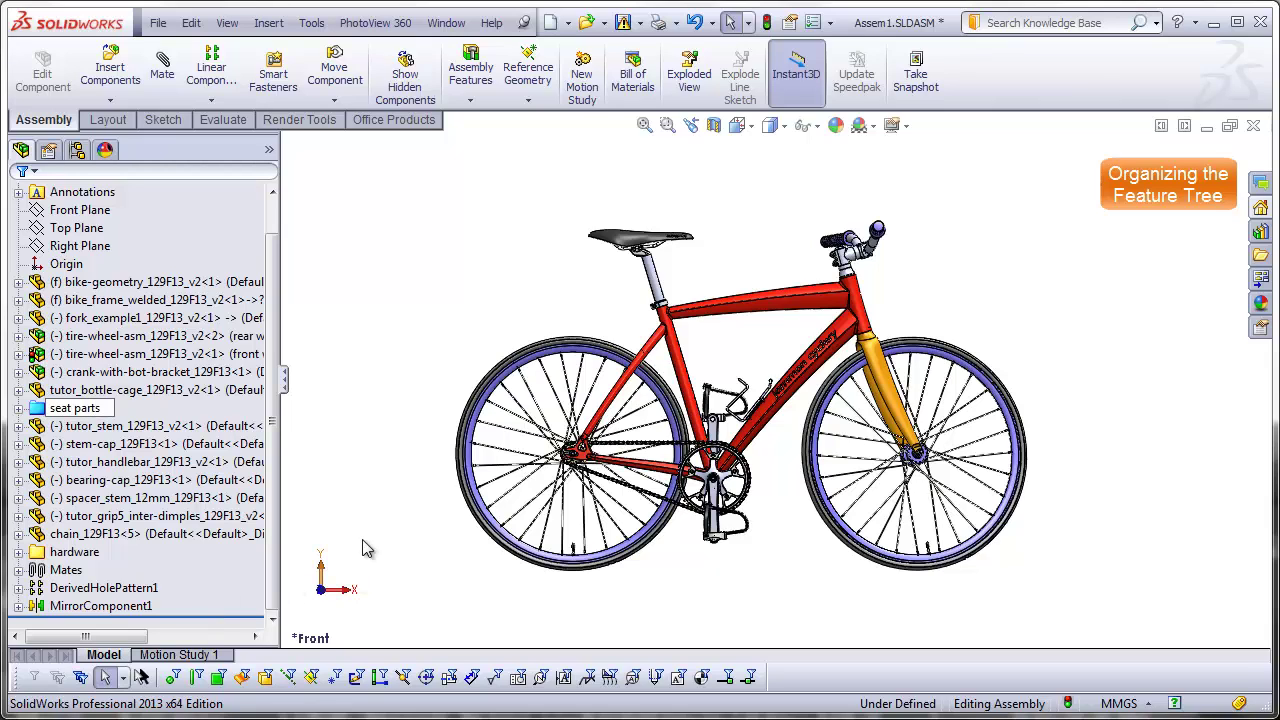
pyautogui.press('Return')
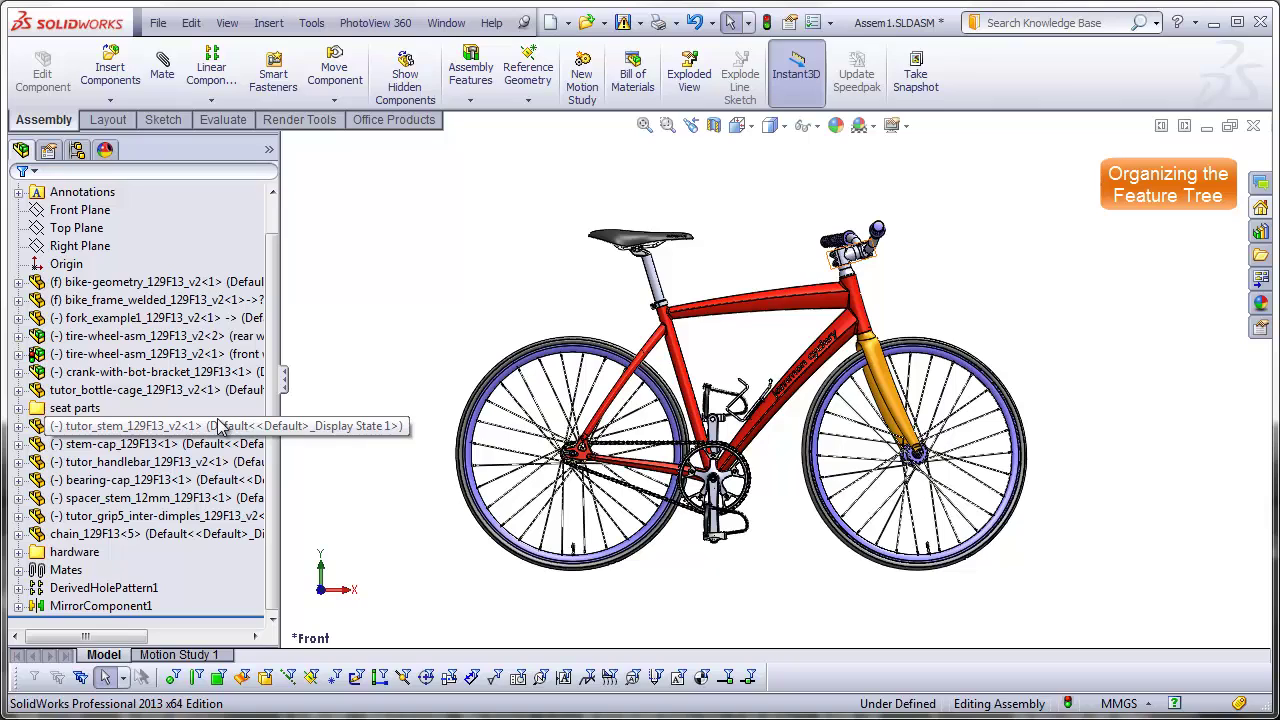
# Group tutor_stem through tutor_grip5 into a 'handlebar parts' folder and move the chain above them
pyautogui.click(148, 428)
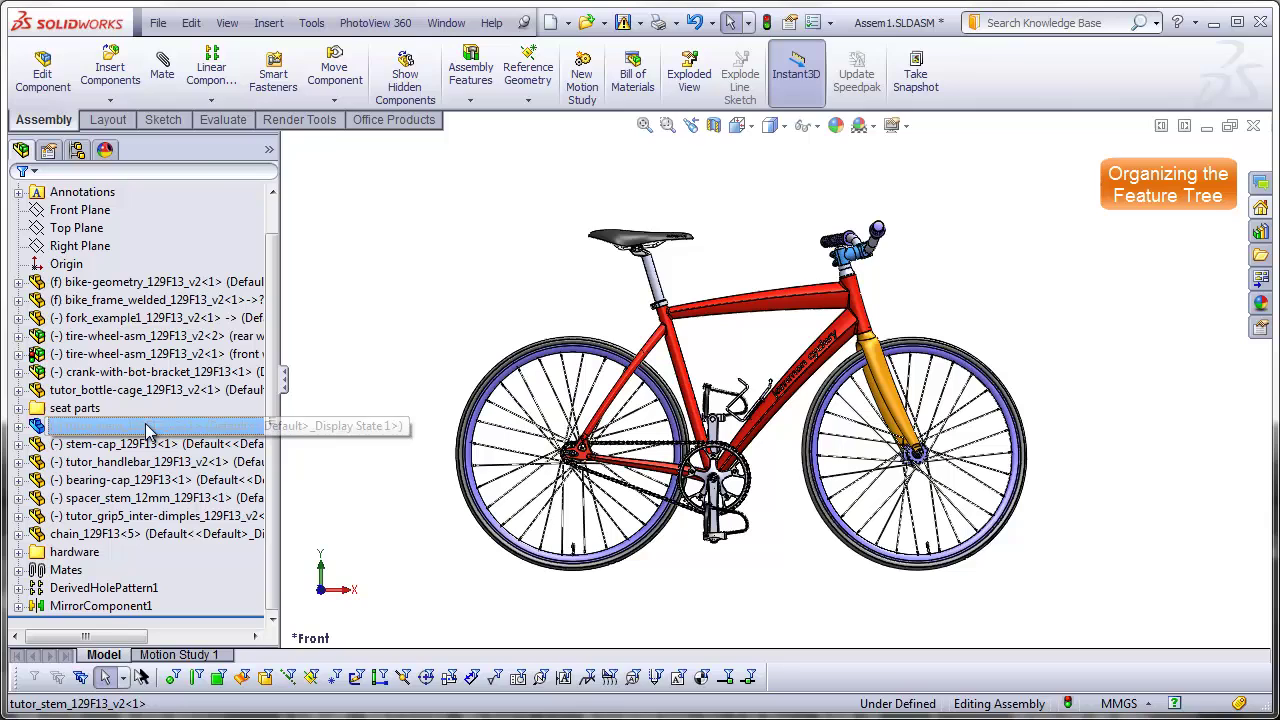
pyautogui.keyDown('shift'); pyautogui.click(140, 517); pyautogui.keyUp('shift')
pyautogui.rightClick(141, 516)
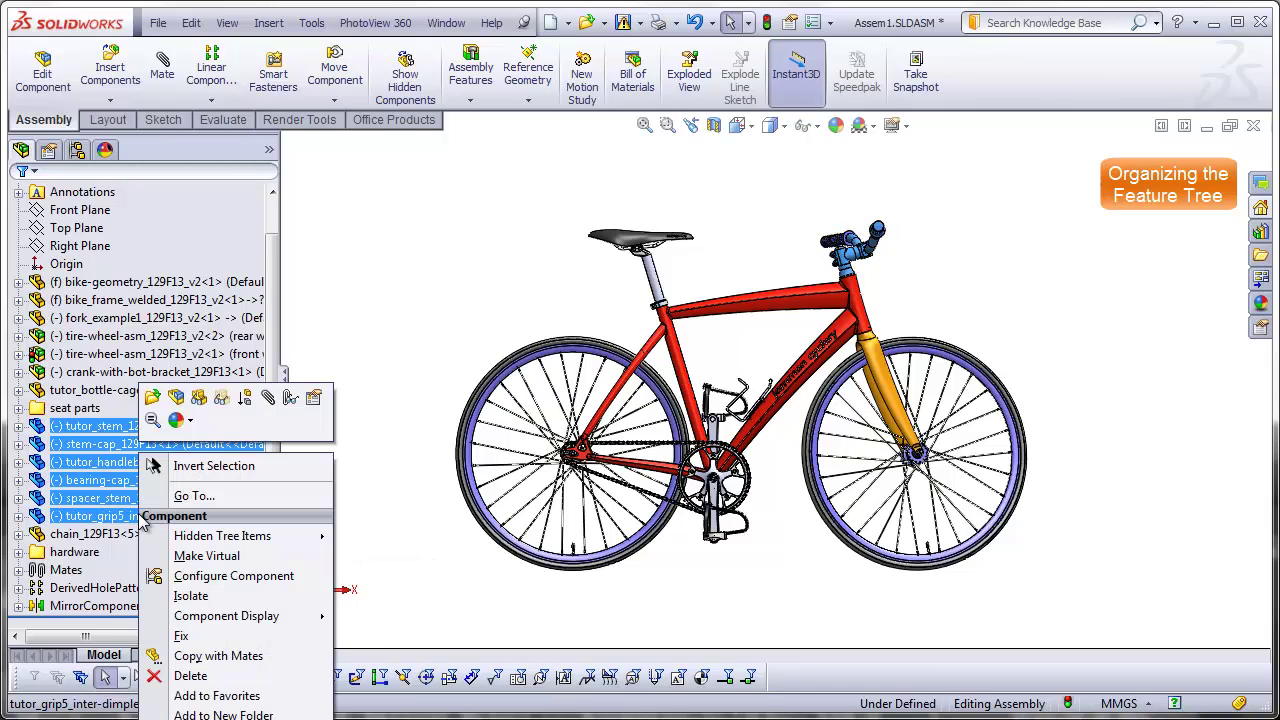
pyautogui.click(223, 714)
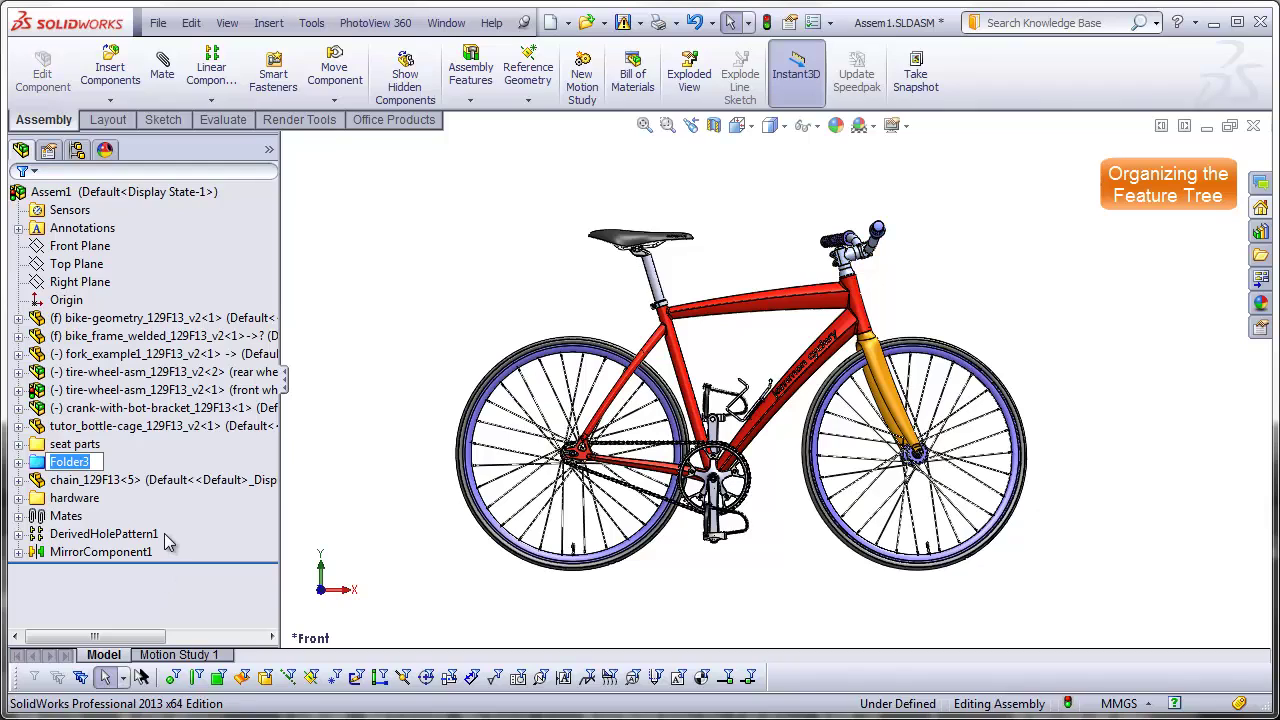
pyautogui.write('handlebar parts')
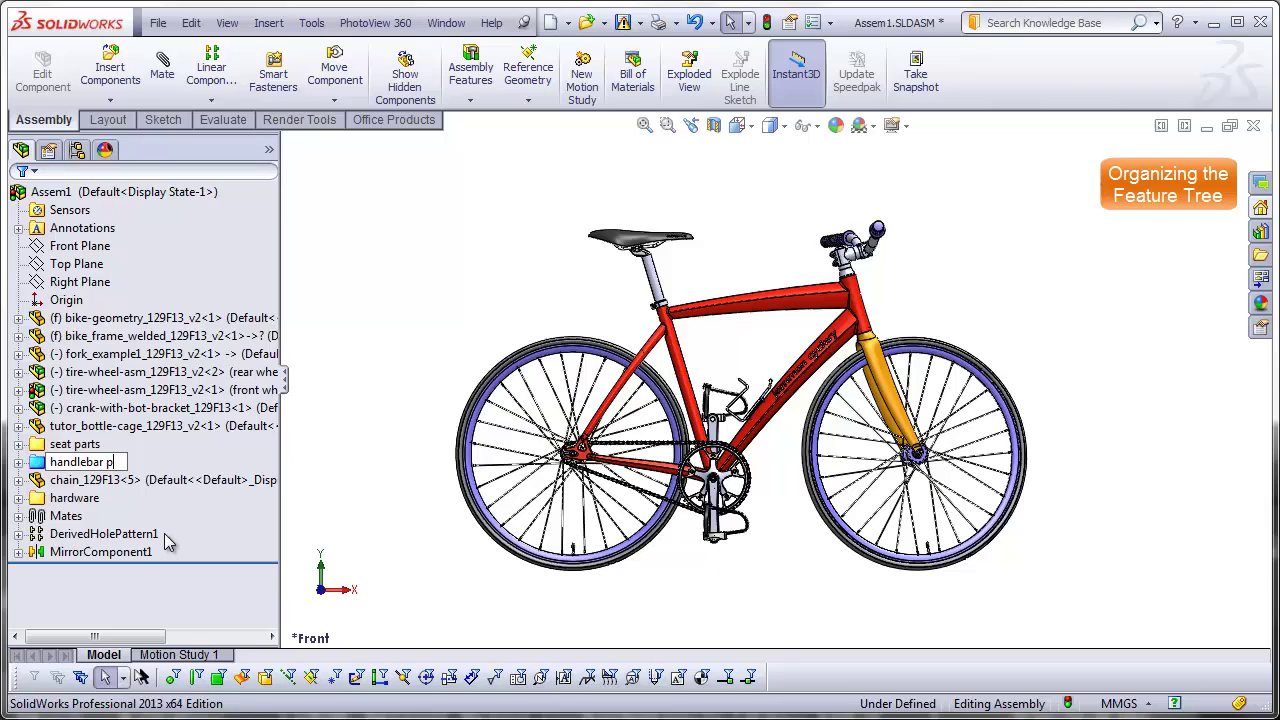
pyautogui.click(330, 510)
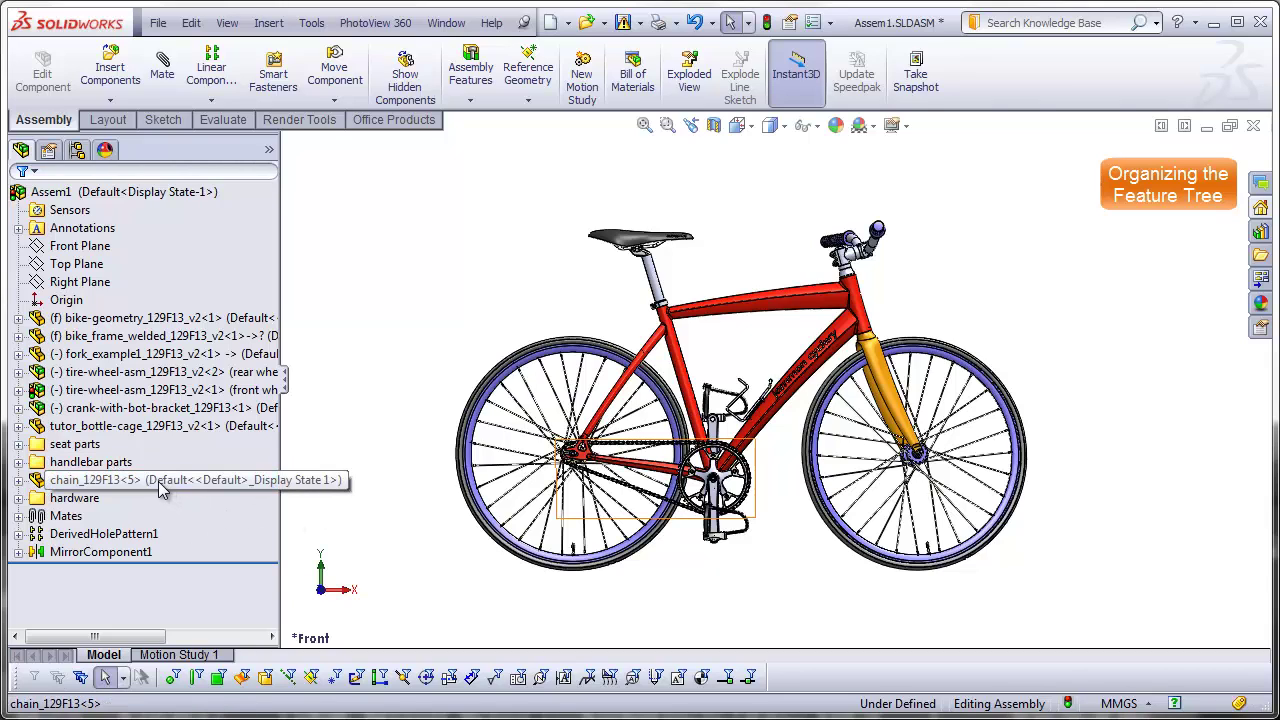
pyautogui.moveTo(160, 482); pyautogui.dragTo(160, 431)
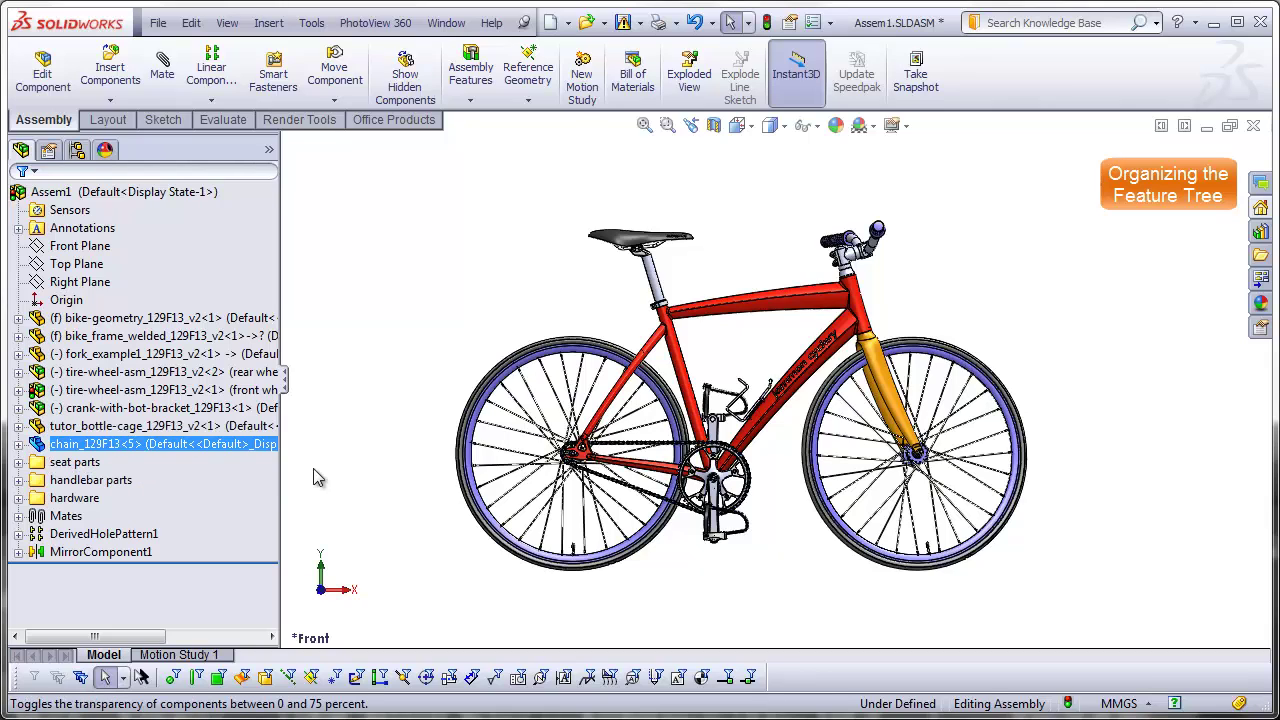
# Rename MirrorComponent1 to 'grip mirror'
pyautogui.click(118, 553)
pyautogui.click(116, 553)
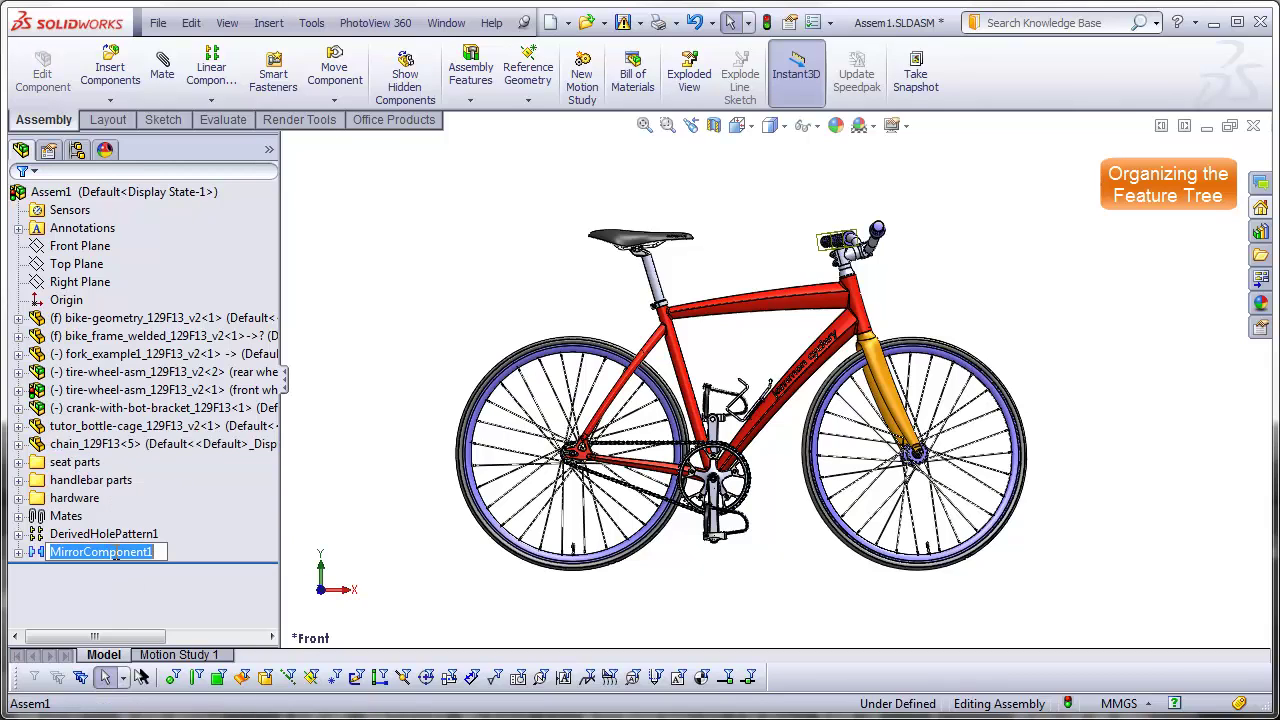
pyautogui.write('grip')
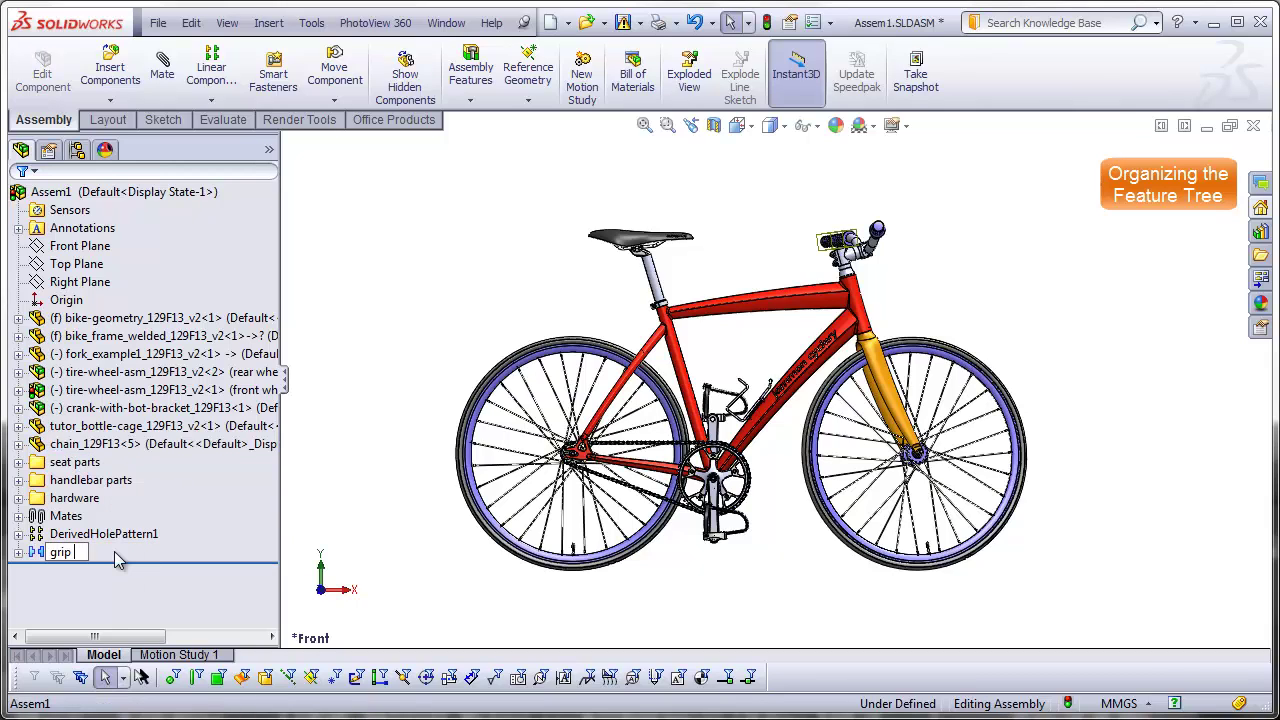
pyautogui.write(' mirror')
# Rename DerivedHolePattern1 to 'handle bar screw pattern'
pyautogui.click(60, 534)
pyautogui.click(18, 534)
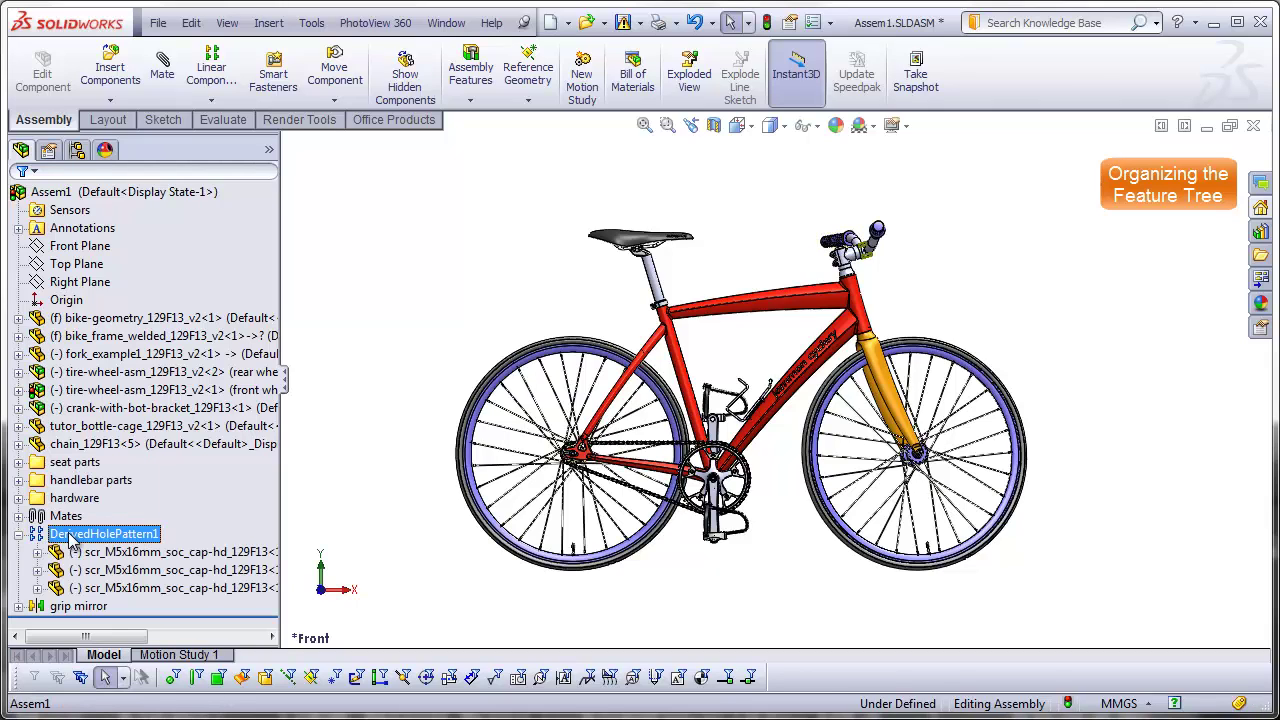
pyautogui.click(80, 536)
pyautogui.write('hand')
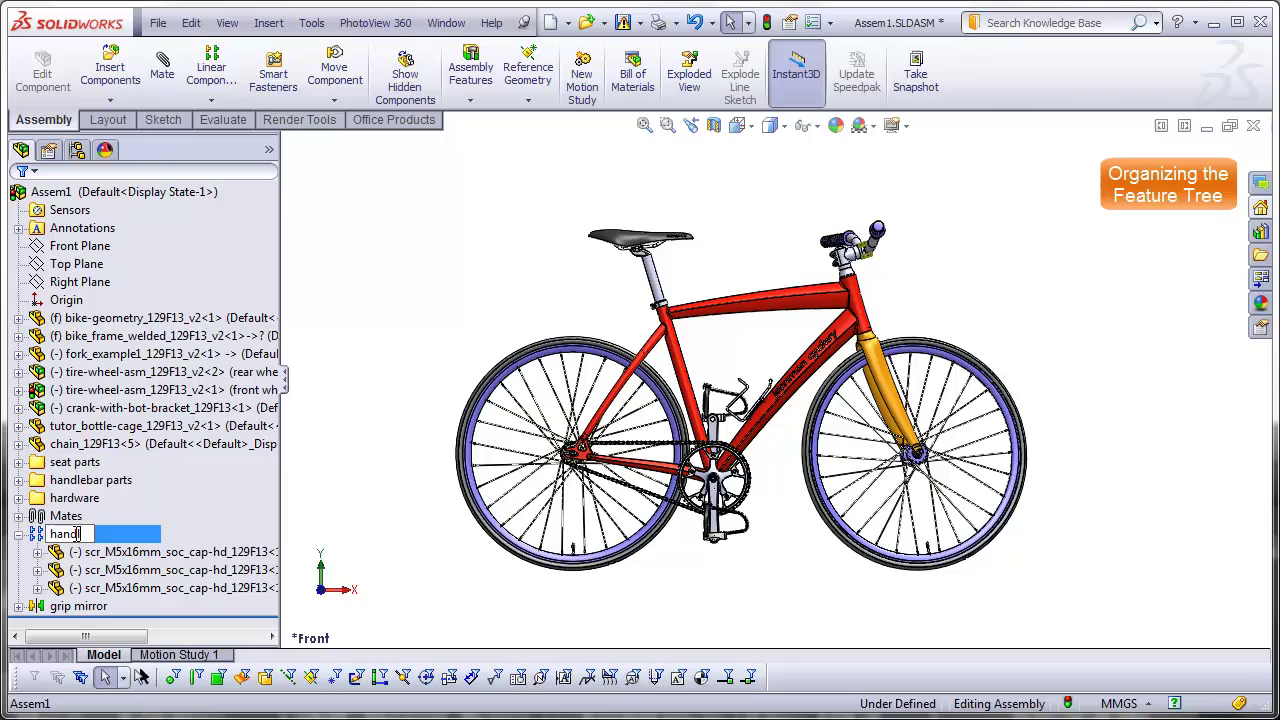
pyautogui.write('le bar screw')
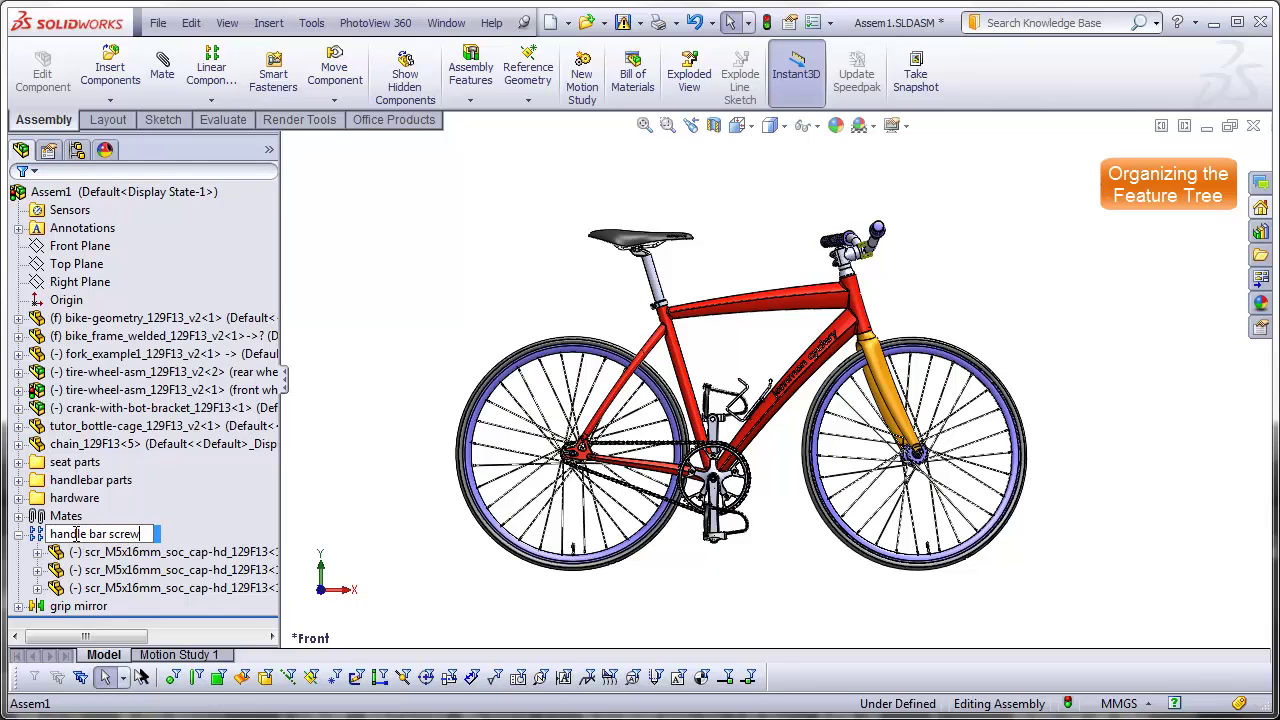
pyautogui.write(' pattern')
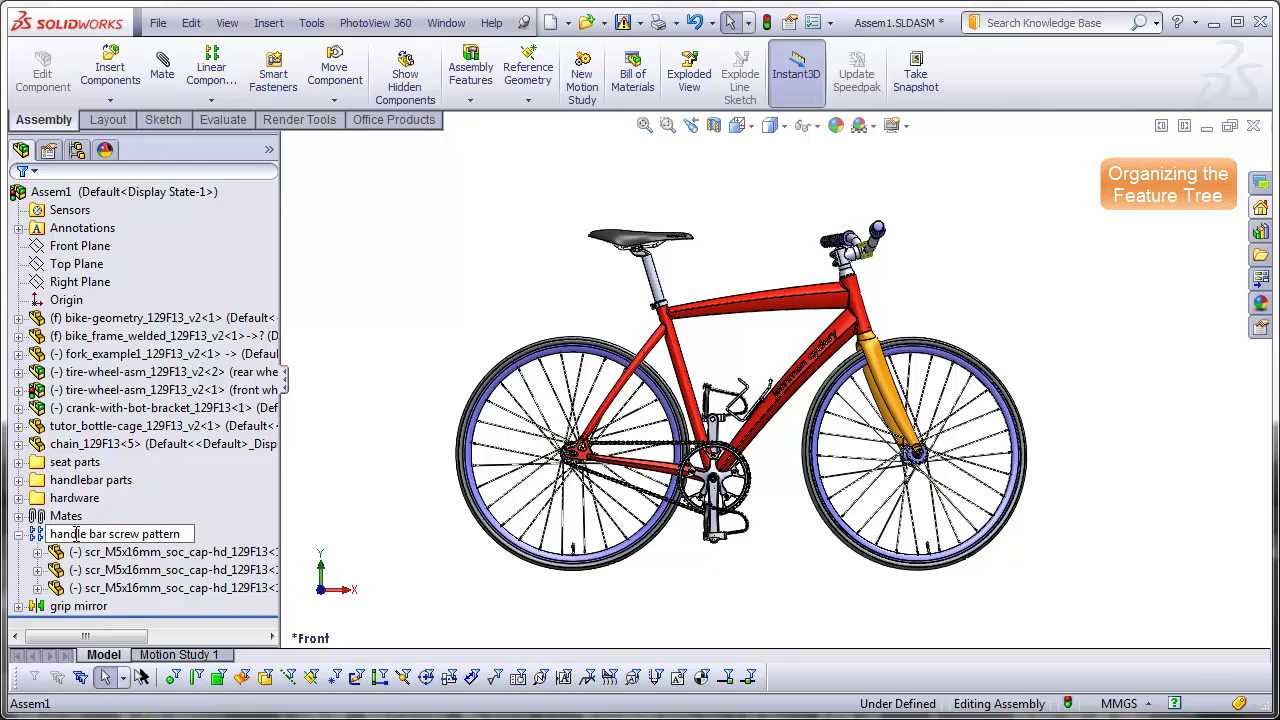
pyautogui.press('Return')
pyautogui.click(336, 513)
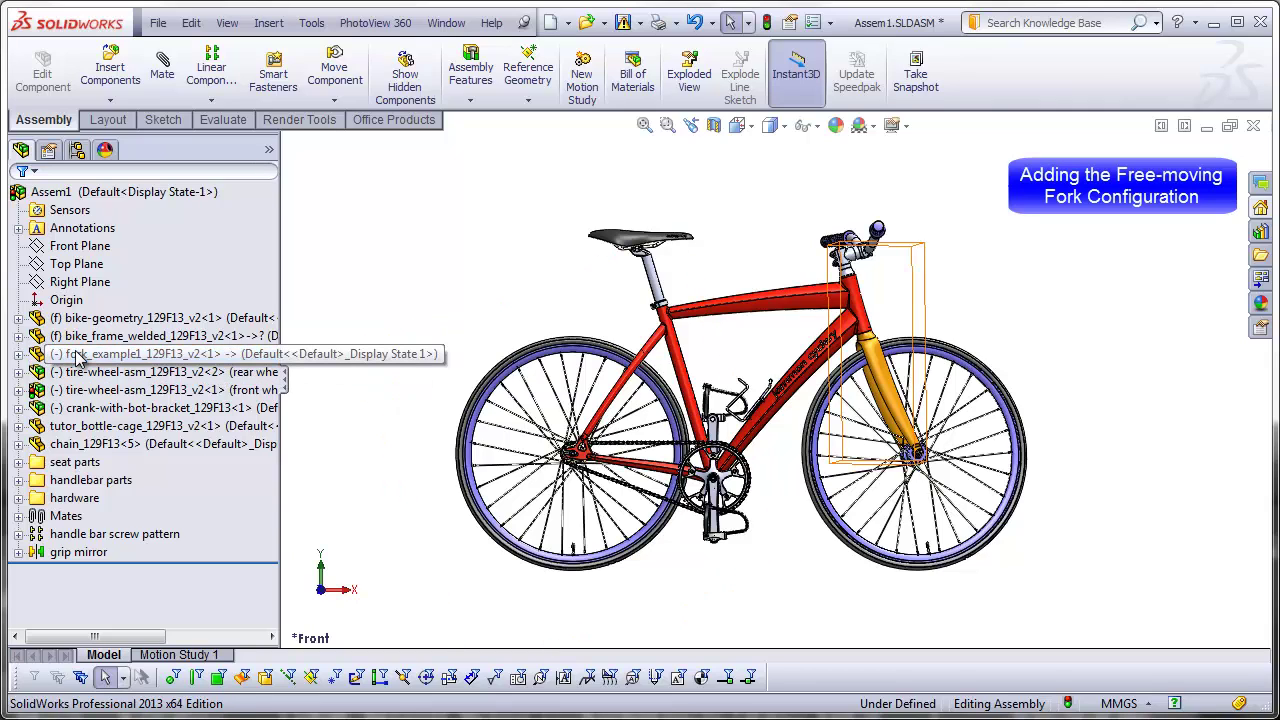
# Expand the fork's mates, widen the FeatureManager pane, and locate the Coincident47 mate
pyautogui.click(18, 354)
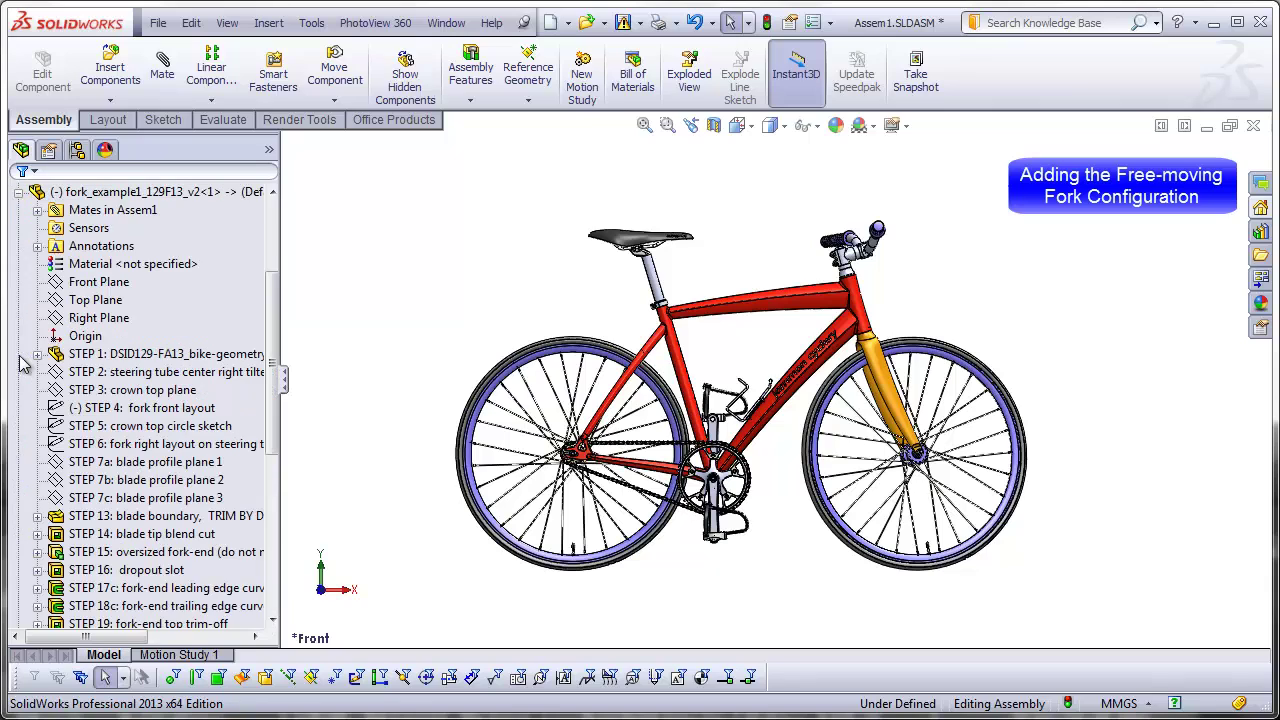
pyautogui.click(37, 210)
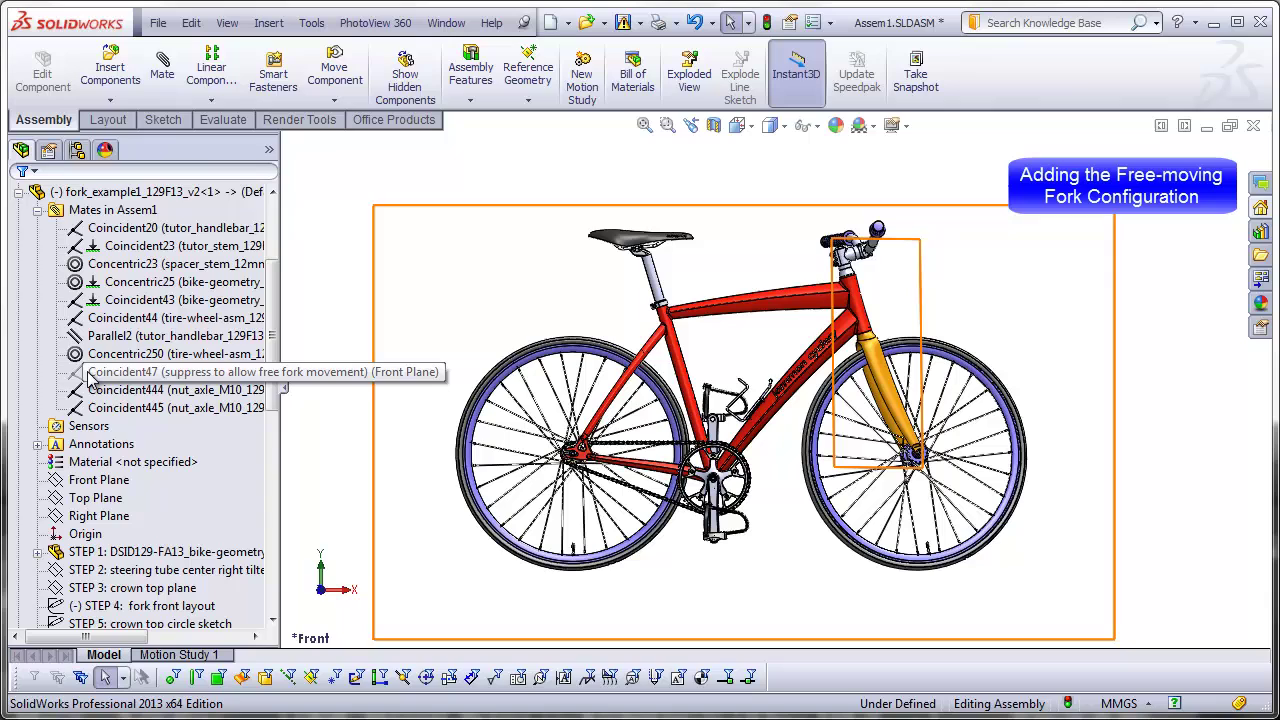
pyautogui.click(262, 338)
pyautogui.moveTo(288, 338); pyautogui.dragTo(418, 338)
pyautogui.click(120, 374)
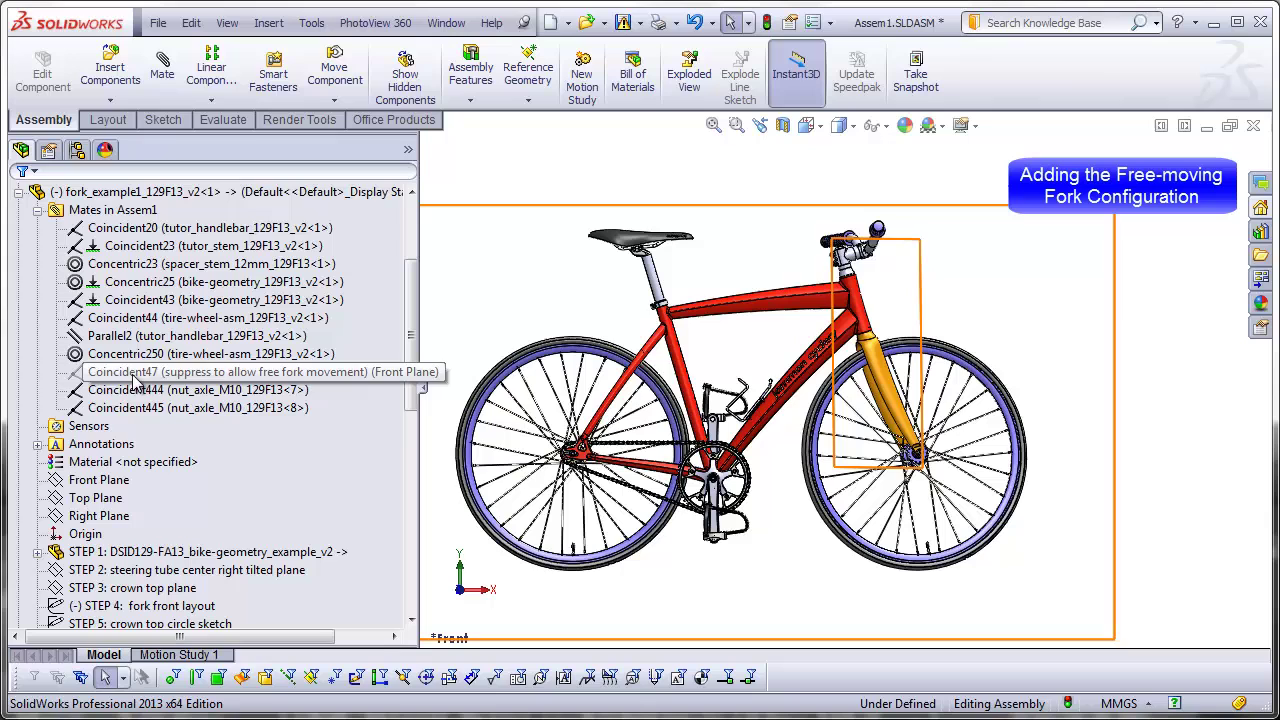
pyautogui.click(402, 374)
pyautogui.moveTo(408, 374); pyautogui.dragTo(413, 587)
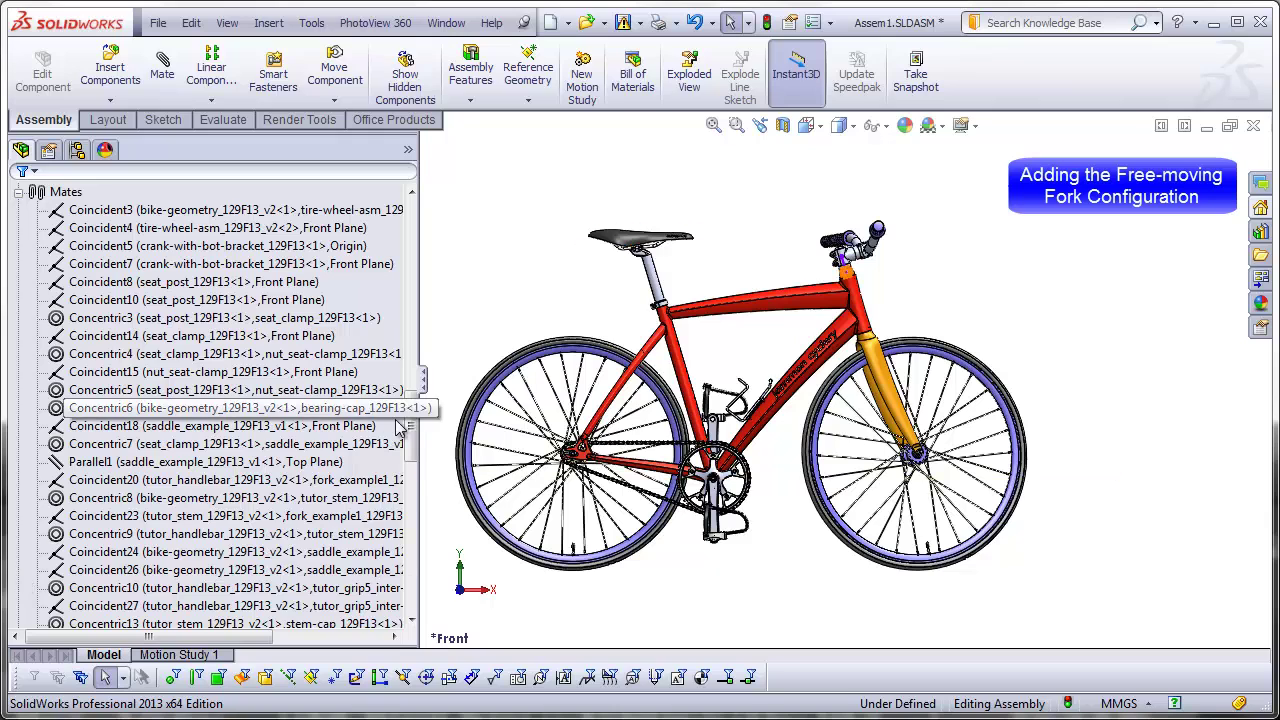
# Move the Coincident47 mate to the end of the assembly's mates list
pyautogui.moveTo(416, 416); pyautogui.dragTo(414, 506)
pyautogui.click(167, 388)
pyautogui.click(173, 378)
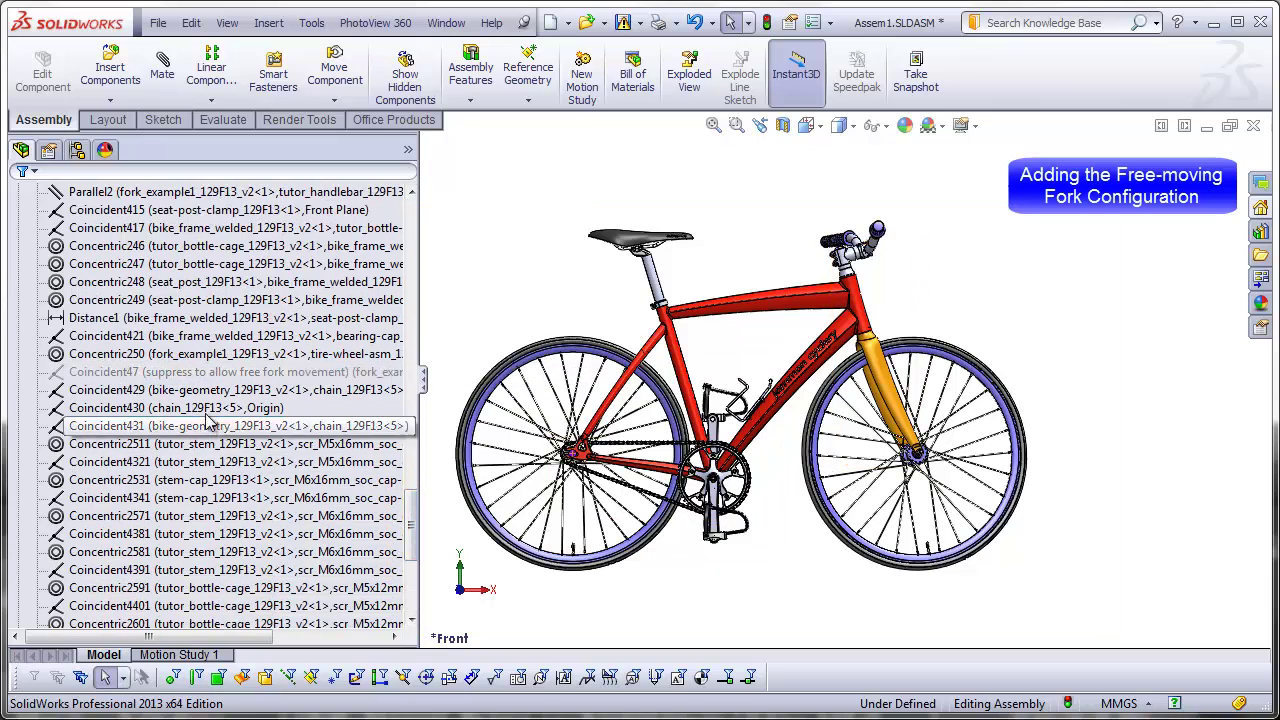
pyautogui.click(200, 382)
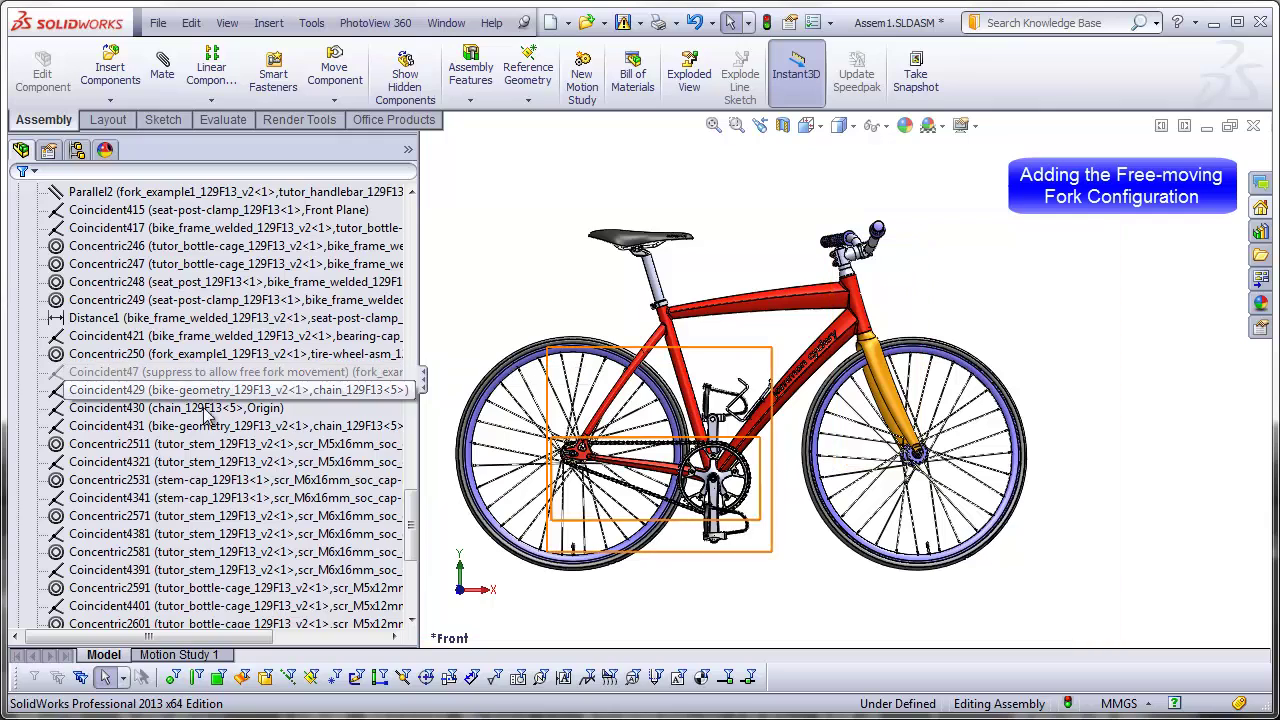
pyautogui.click(396, 499)
pyautogui.moveTo(414, 516); pyautogui.dragTo(415, 527)
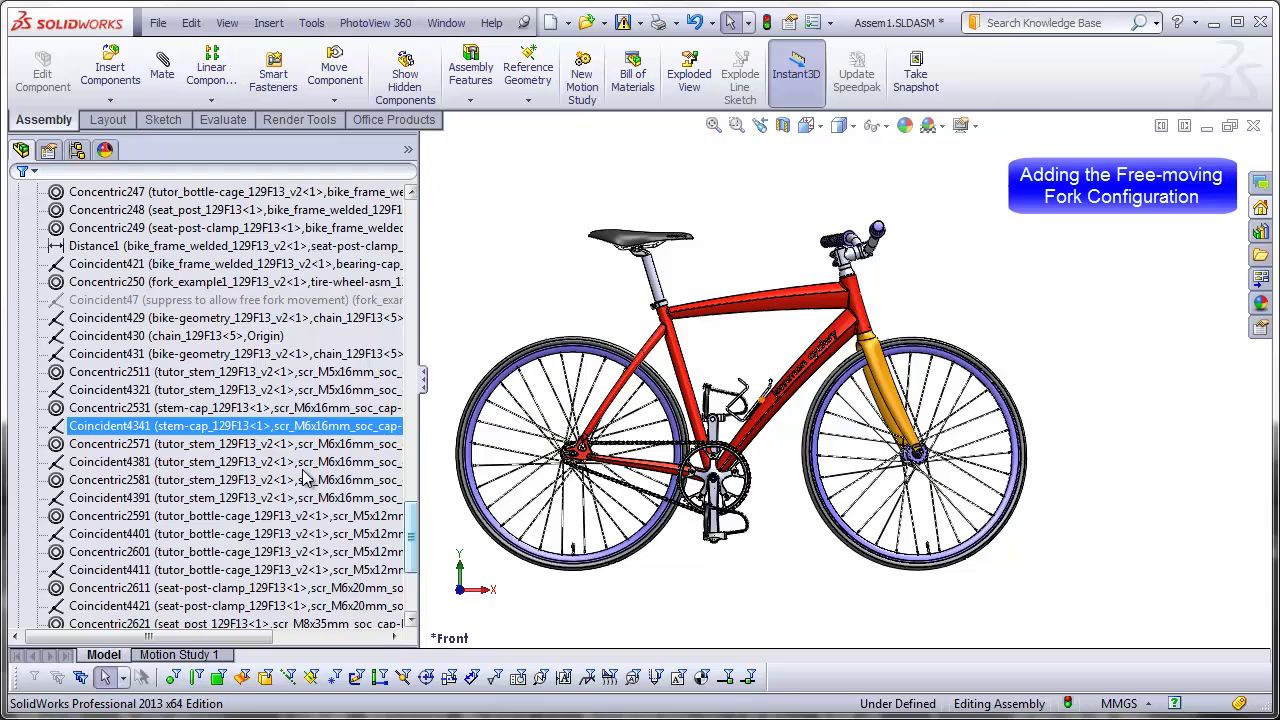
pyautogui.click(222, 340)
pyautogui.click(195, 305)
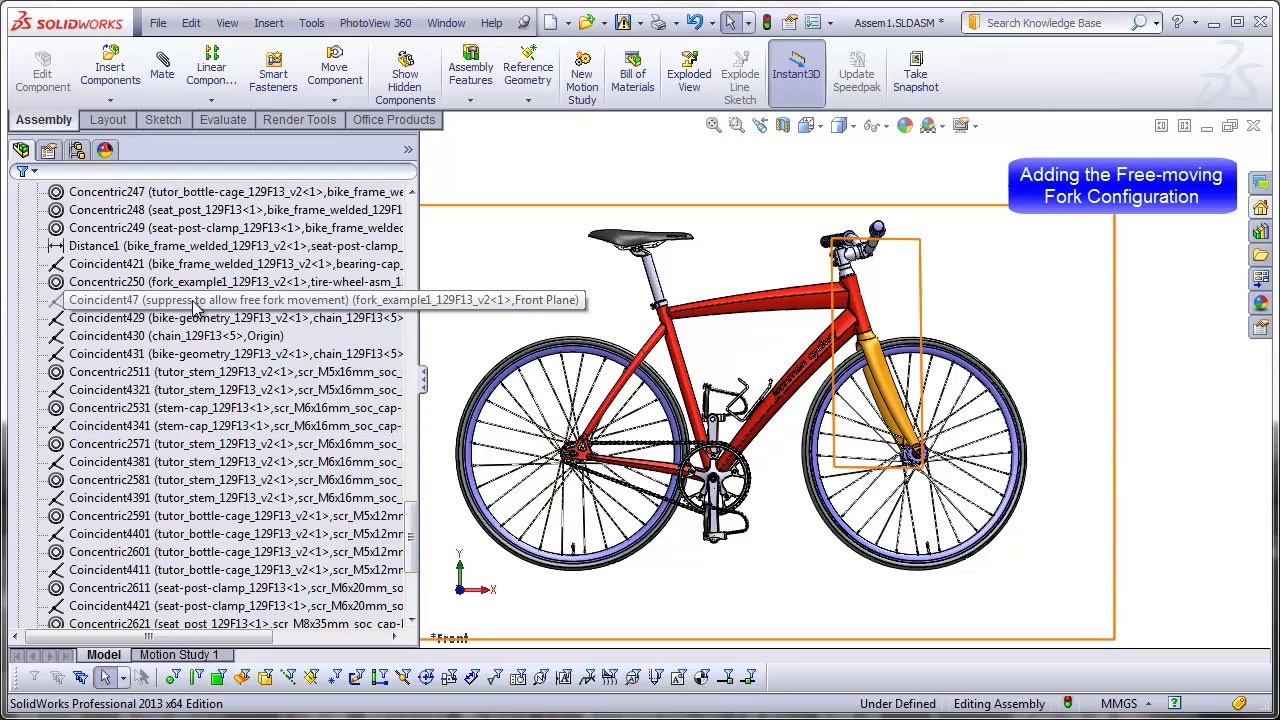
pyautogui.click(195, 303)
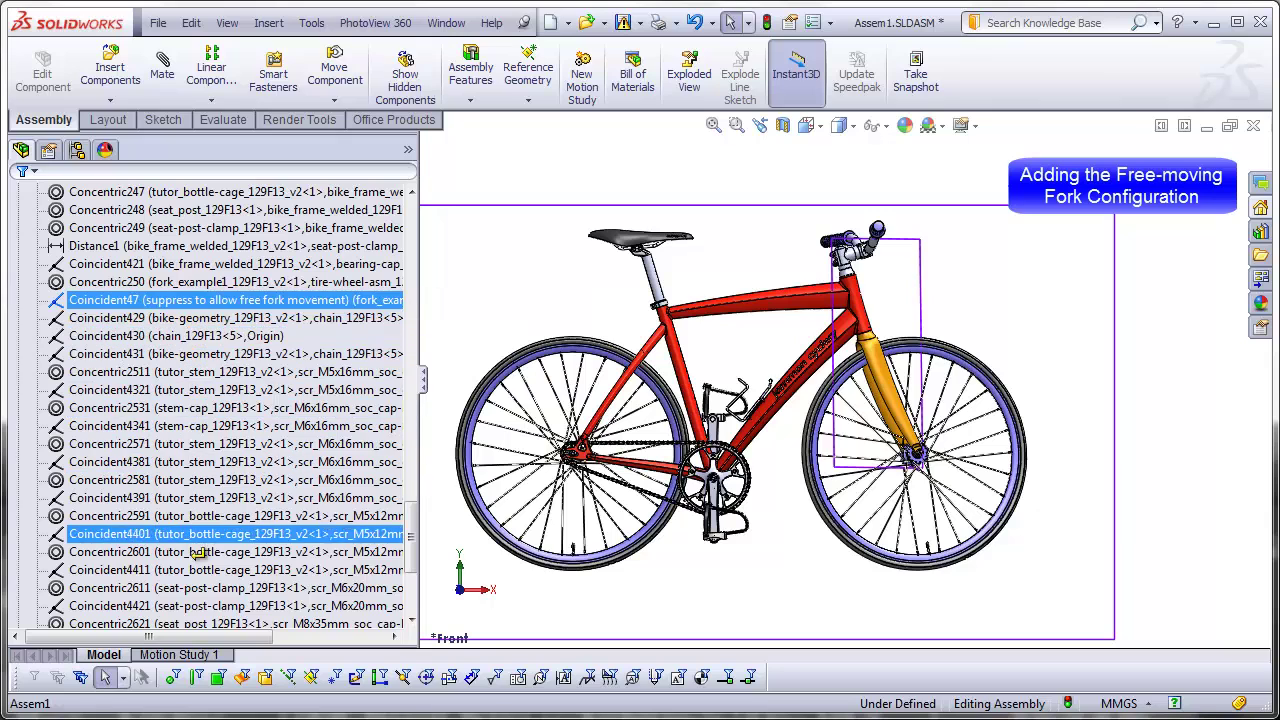
pyautogui.moveTo(197, 551); pyautogui.dragTo(205, 588)
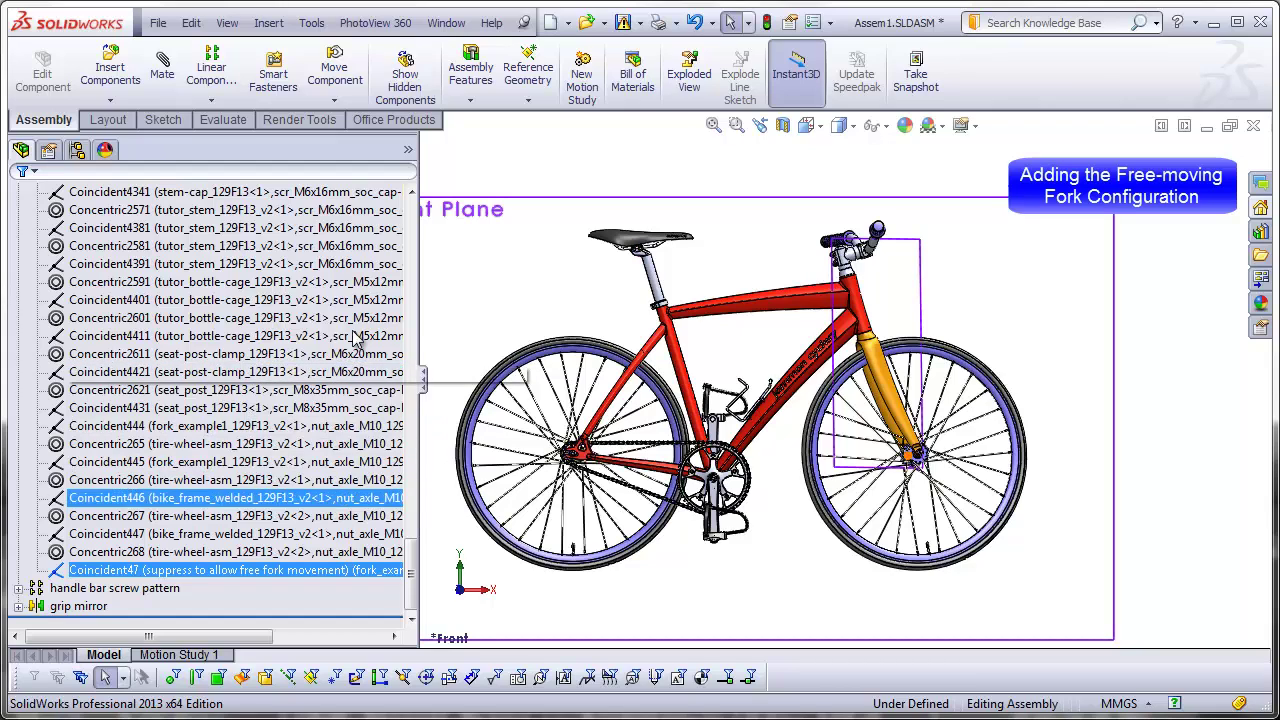
# Unsuppress Coincident47 and narrow the FeatureManager pane back down
pyautogui.keyDown('ctrl'); pyautogui.click(240, 318); pyautogui.keyUp('ctrl')
pyautogui.click(310, 575)
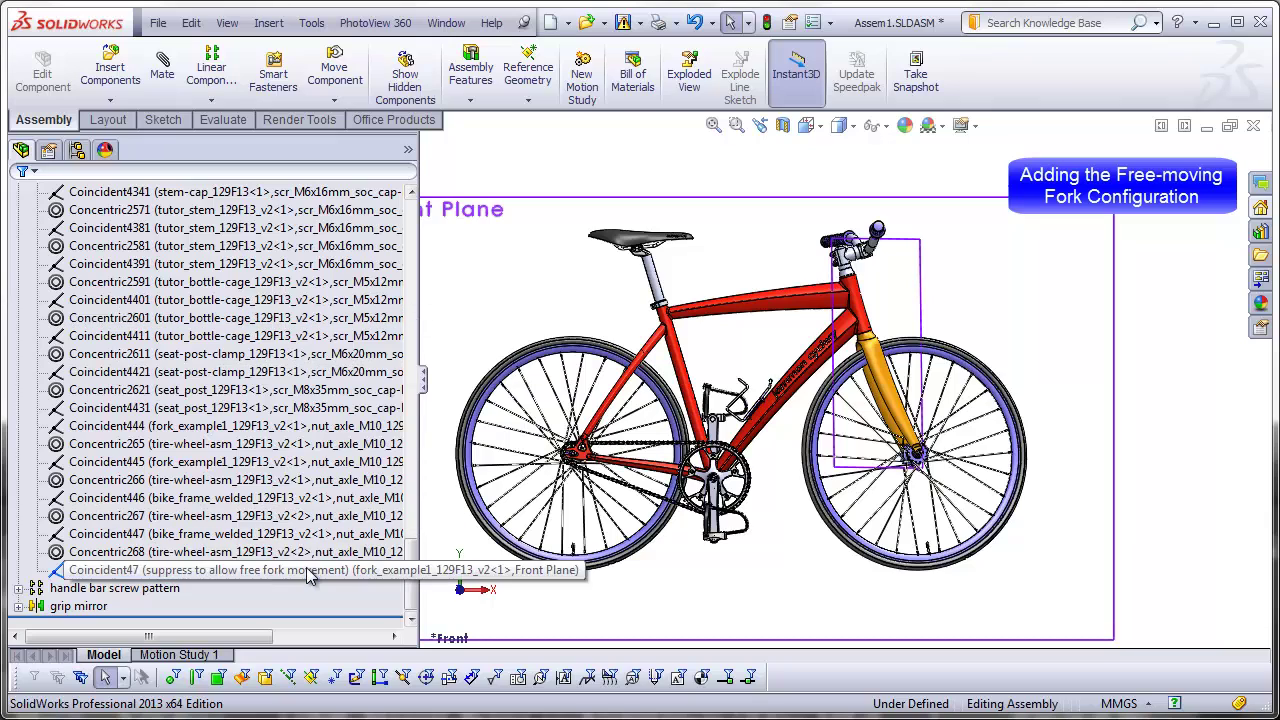
pyautogui.rightClick(308, 577)
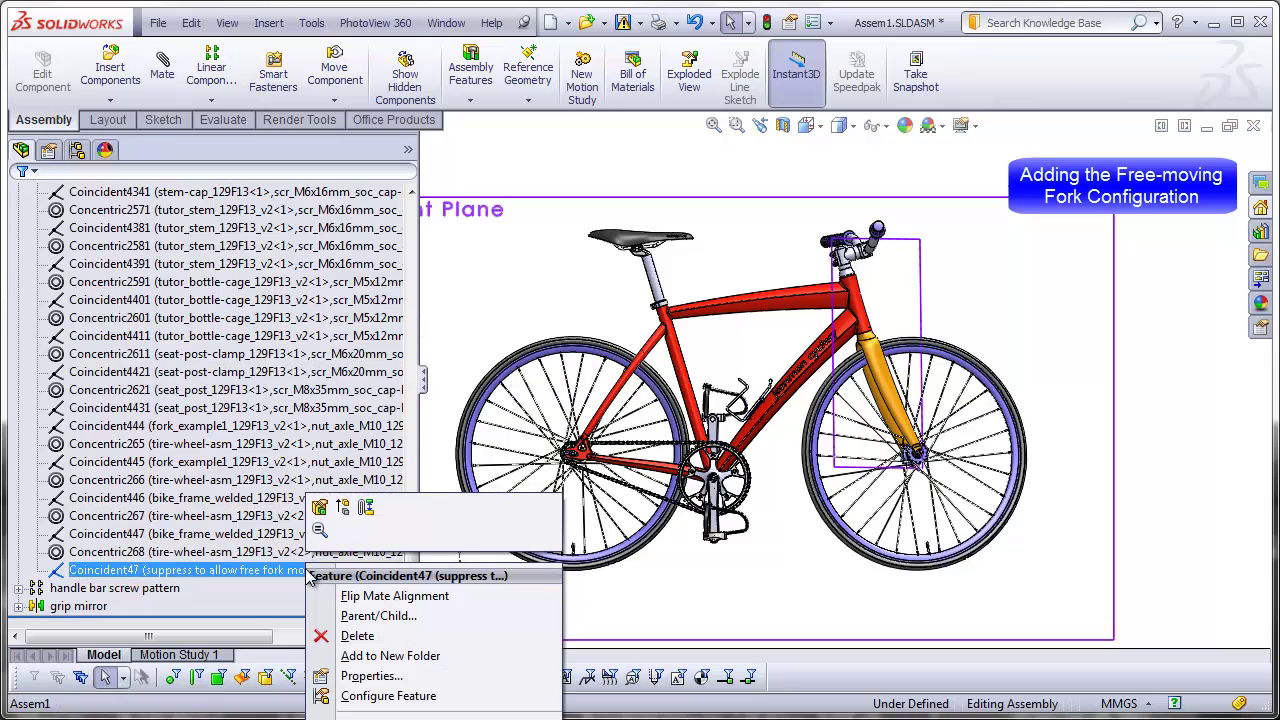
pyautogui.click(343, 509)
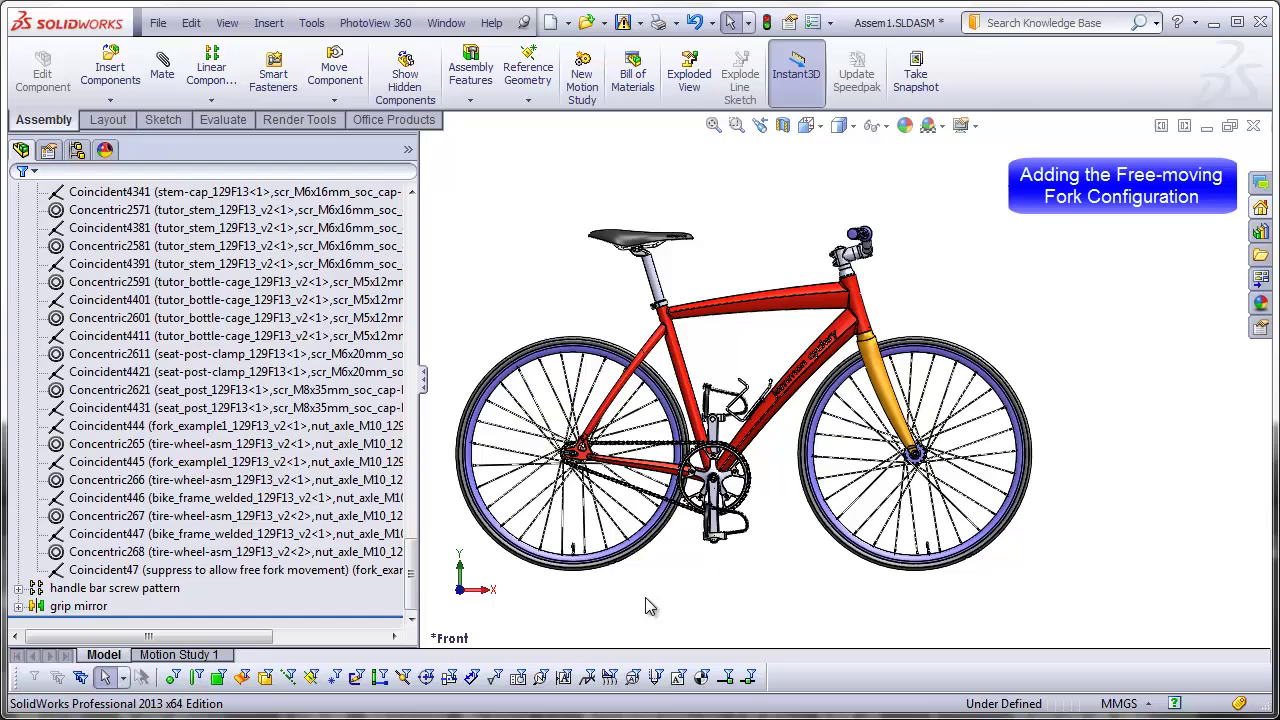
pyautogui.moveTo(412, 470); pyautogui.dragTo(342, 480)
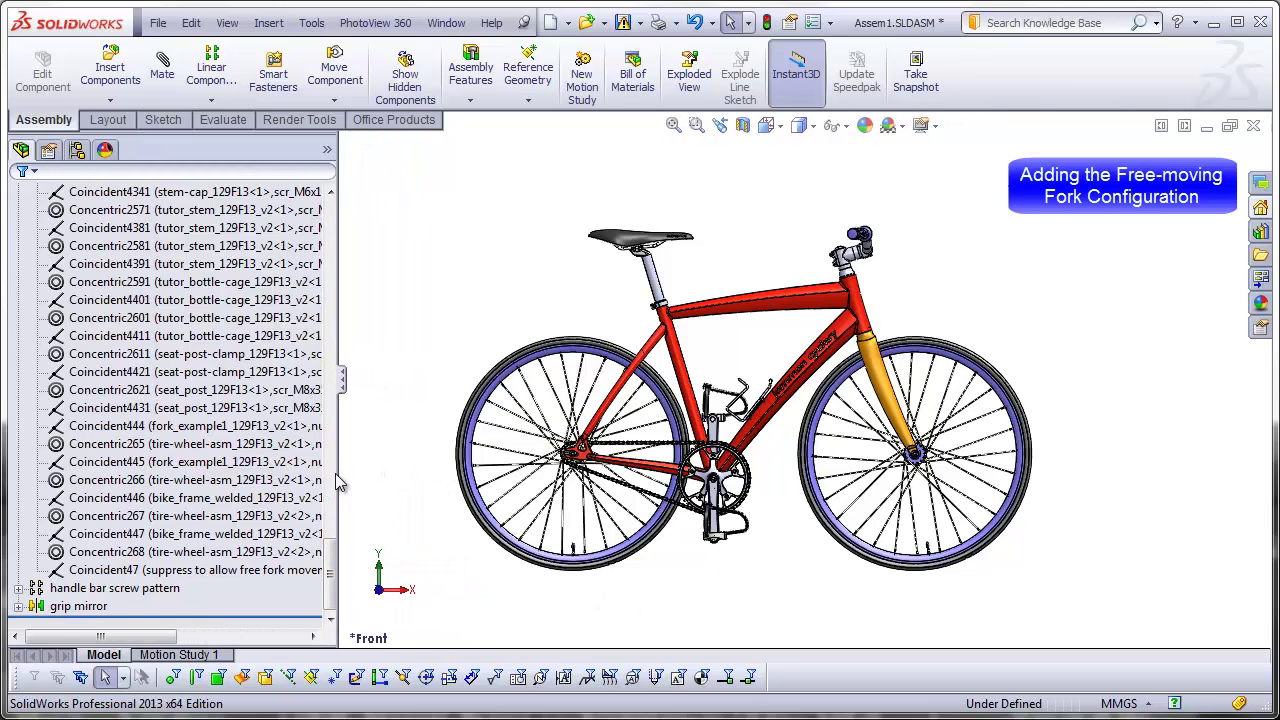
# Add a new assembly configuration named 'free fork' from the ConfigurationManager
pyautogui.click(80, 152)
pyautogui.click(114, 240)
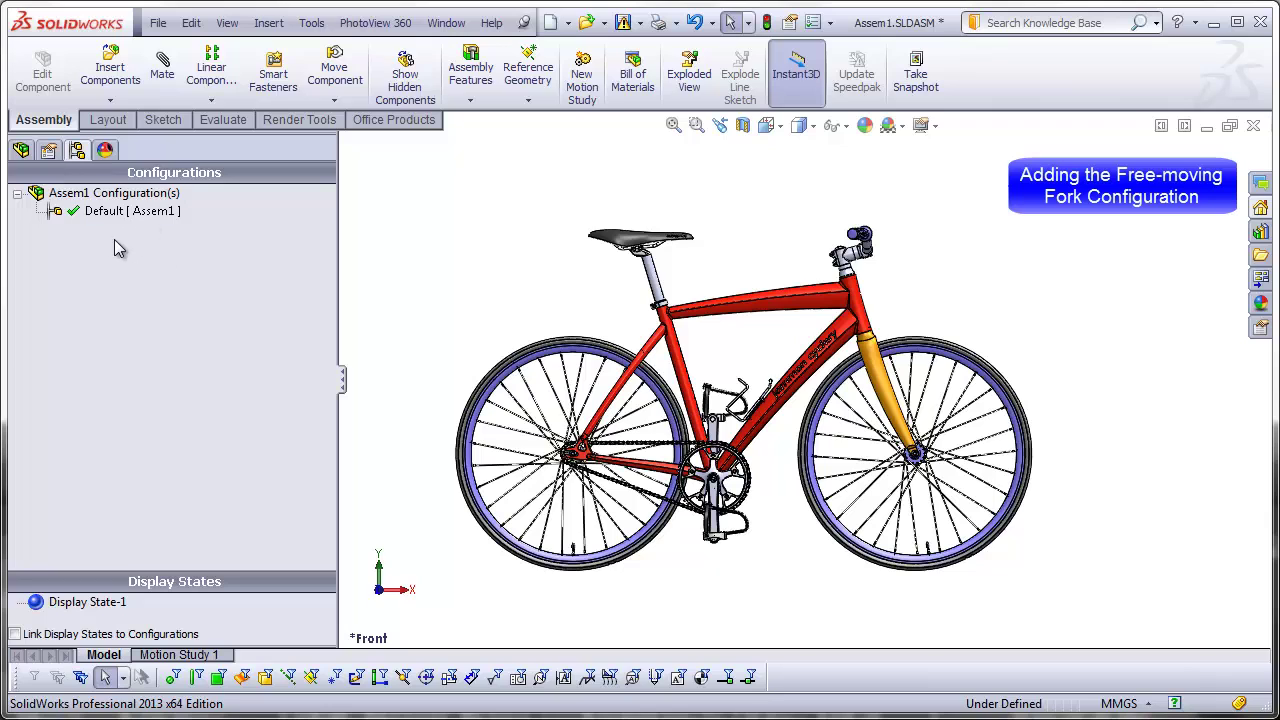
pyautogui.rightClick(100, 193)
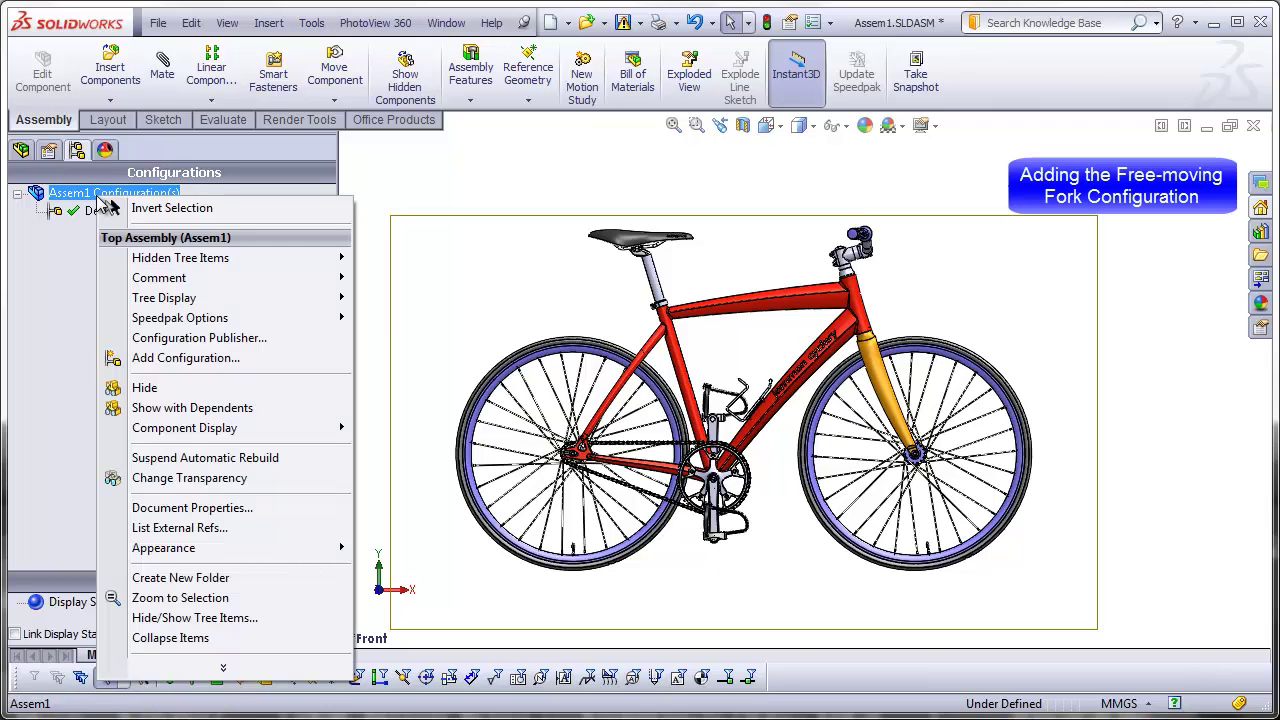
pyautogui.click(150, 358)
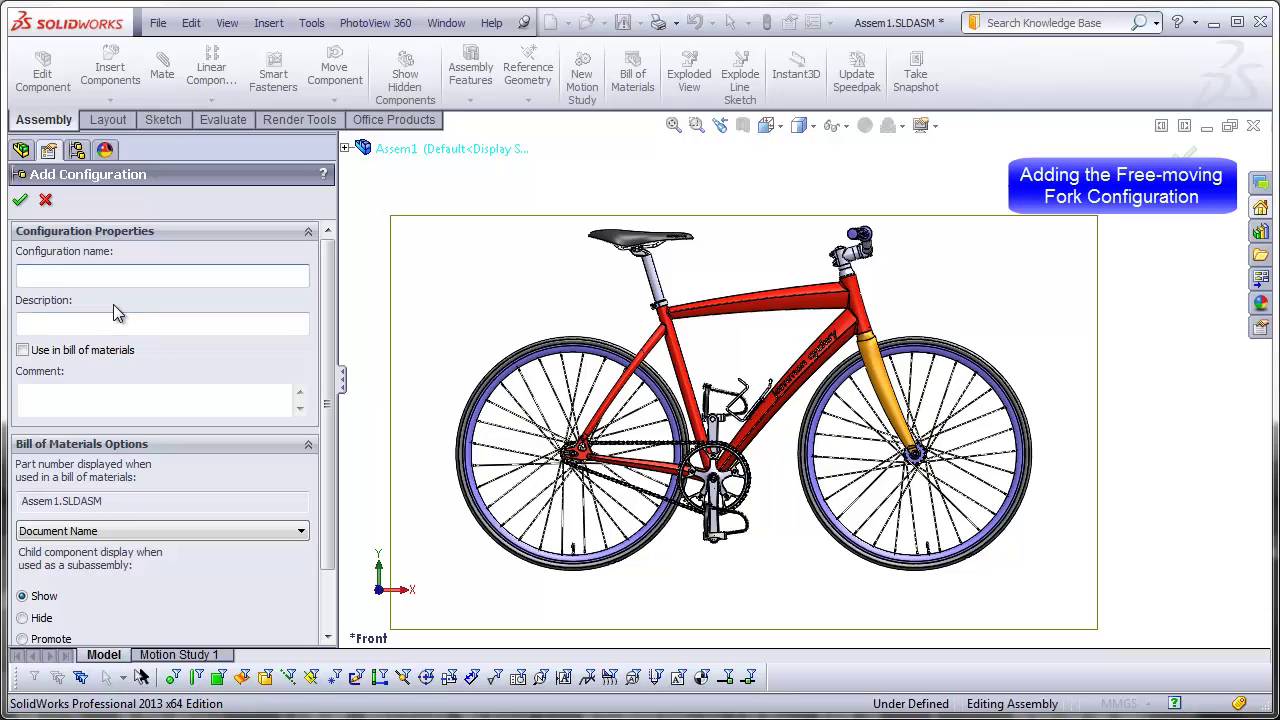
pyautogui.write('free fork')
pyautogui.click(19, 199)
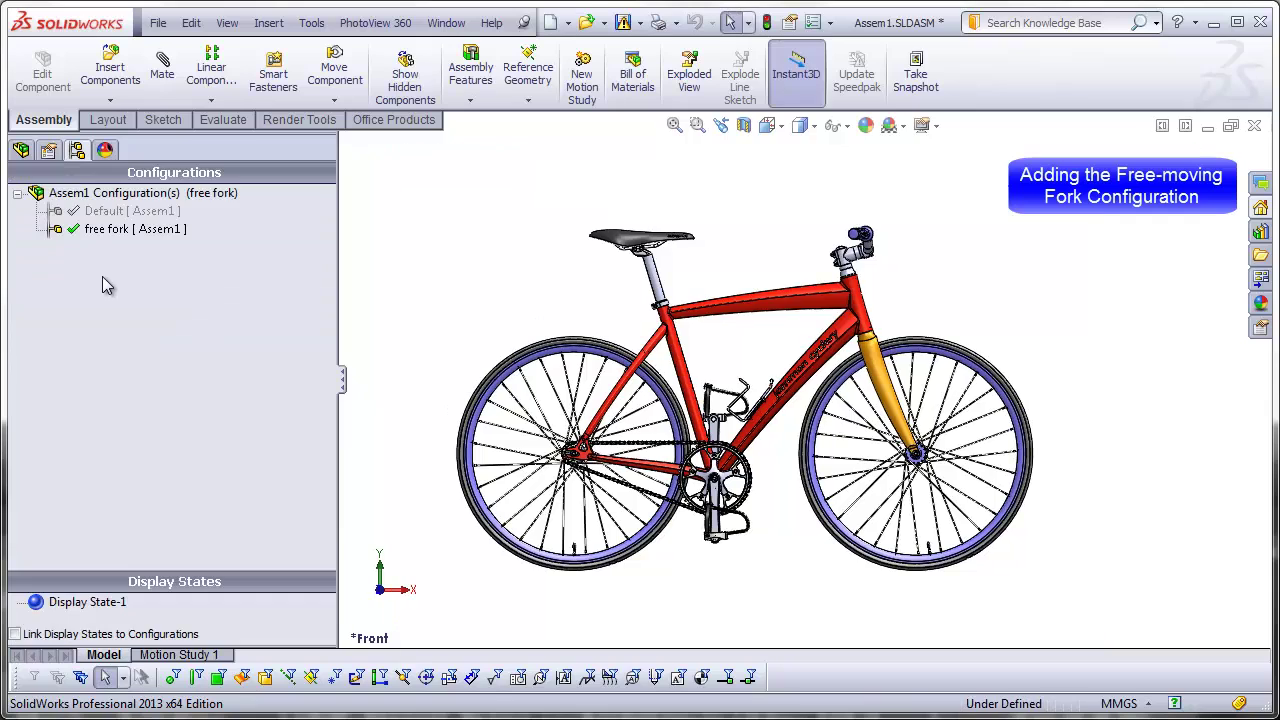
# Suppress the Coincident47 mate in the assembly's Mates folder
pyautogui.click(20, 150)
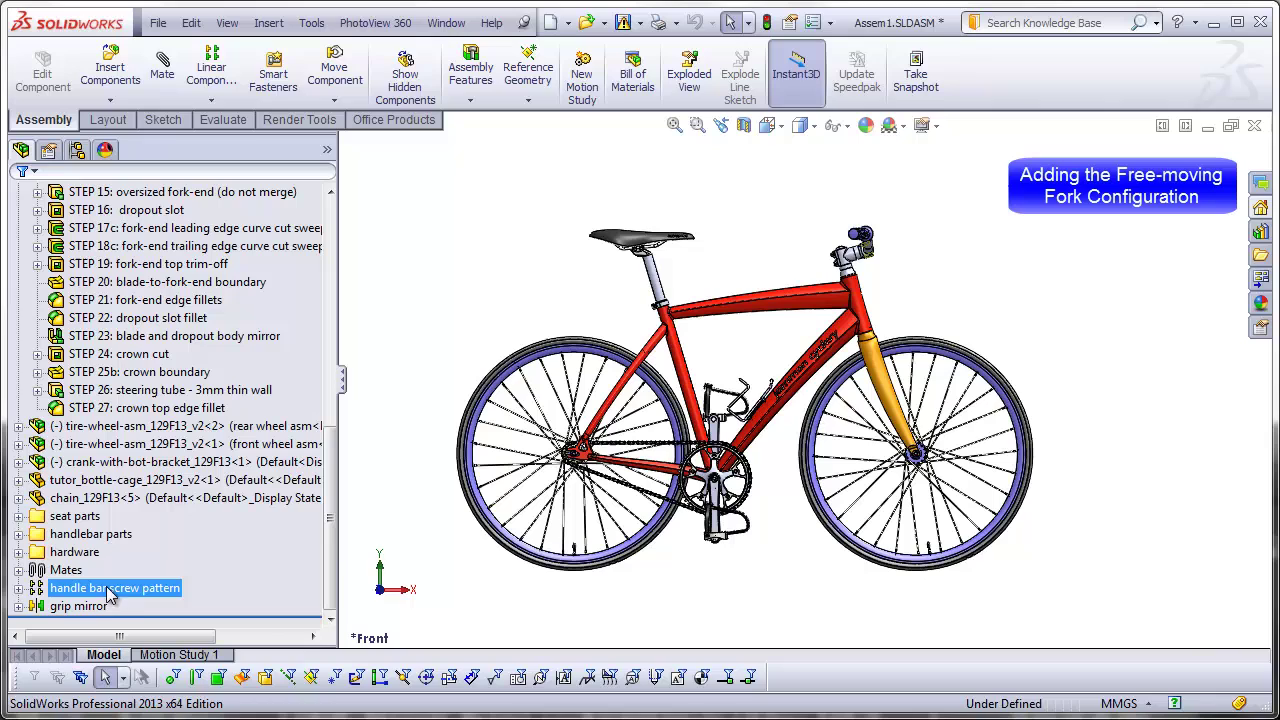
pyautogui.click(19, 570)
pyautogui.click(220, 557)
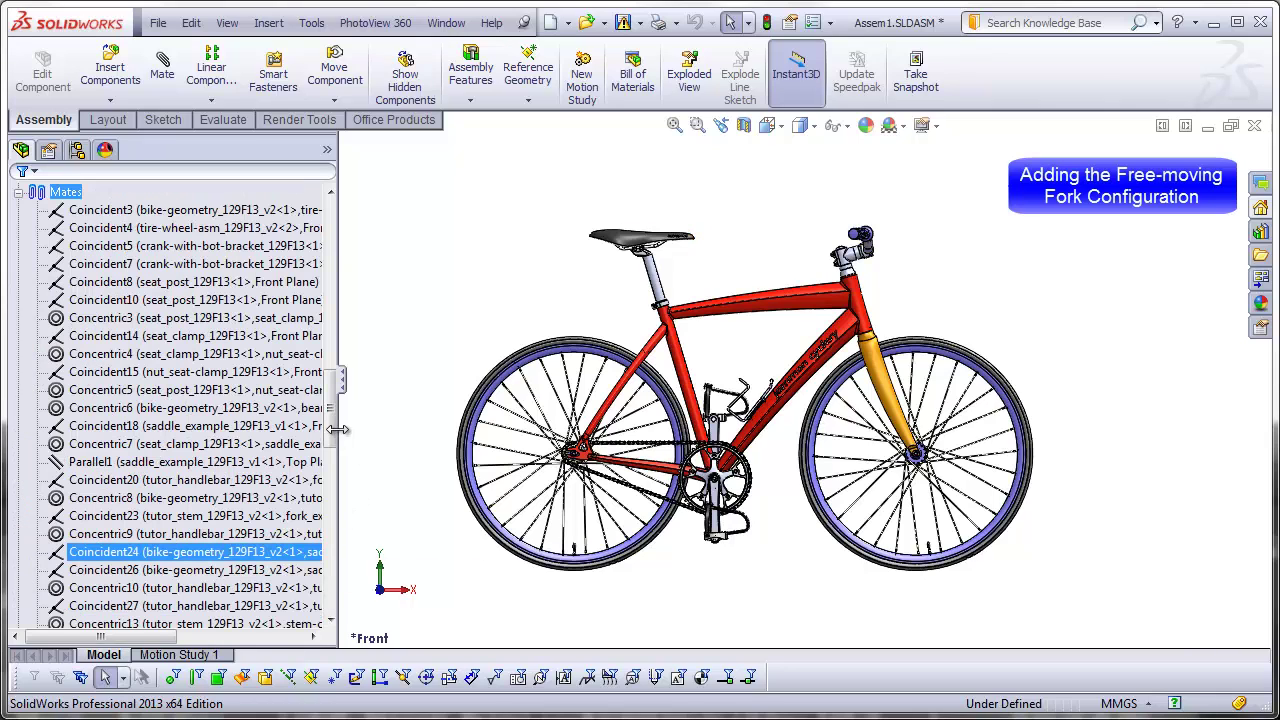
pyautogui.scroll(-1, 336, 452)
pyautogui.moveTo(336, 452); pyautogui.dragTo(336, 605)
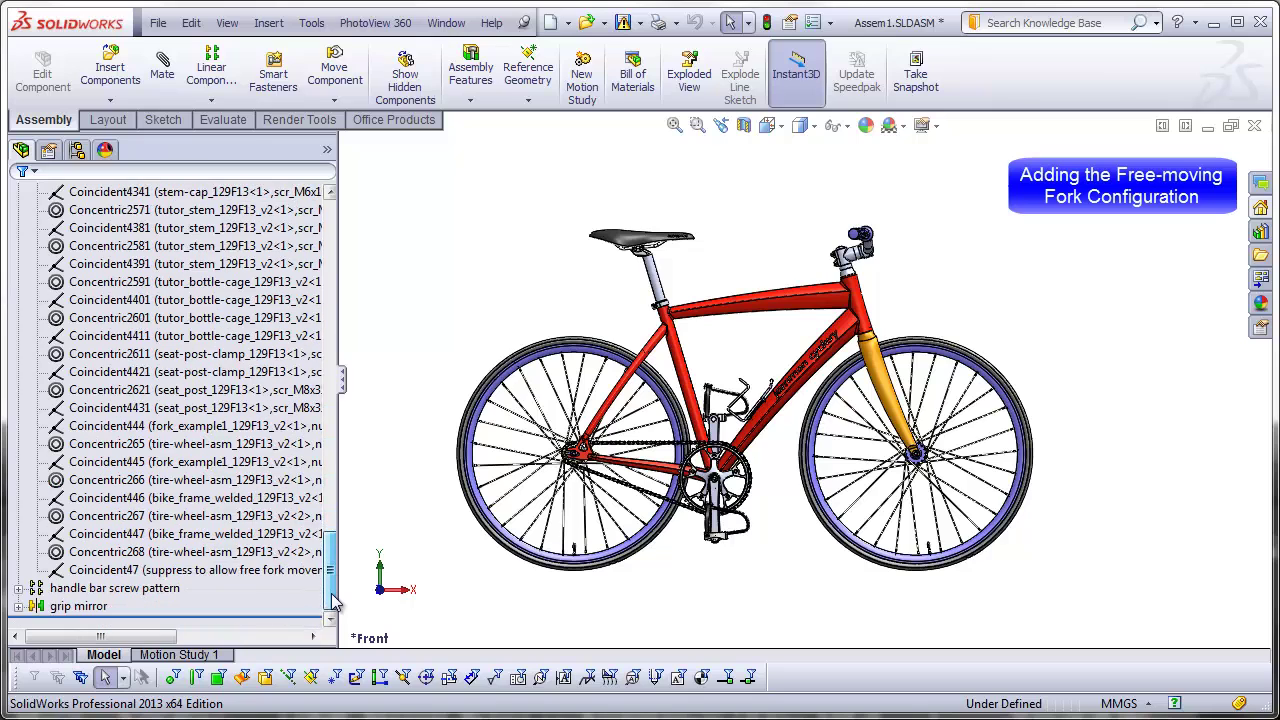
pyautogui.click(253, 570)
pyautogui.rightClick(253, 570)
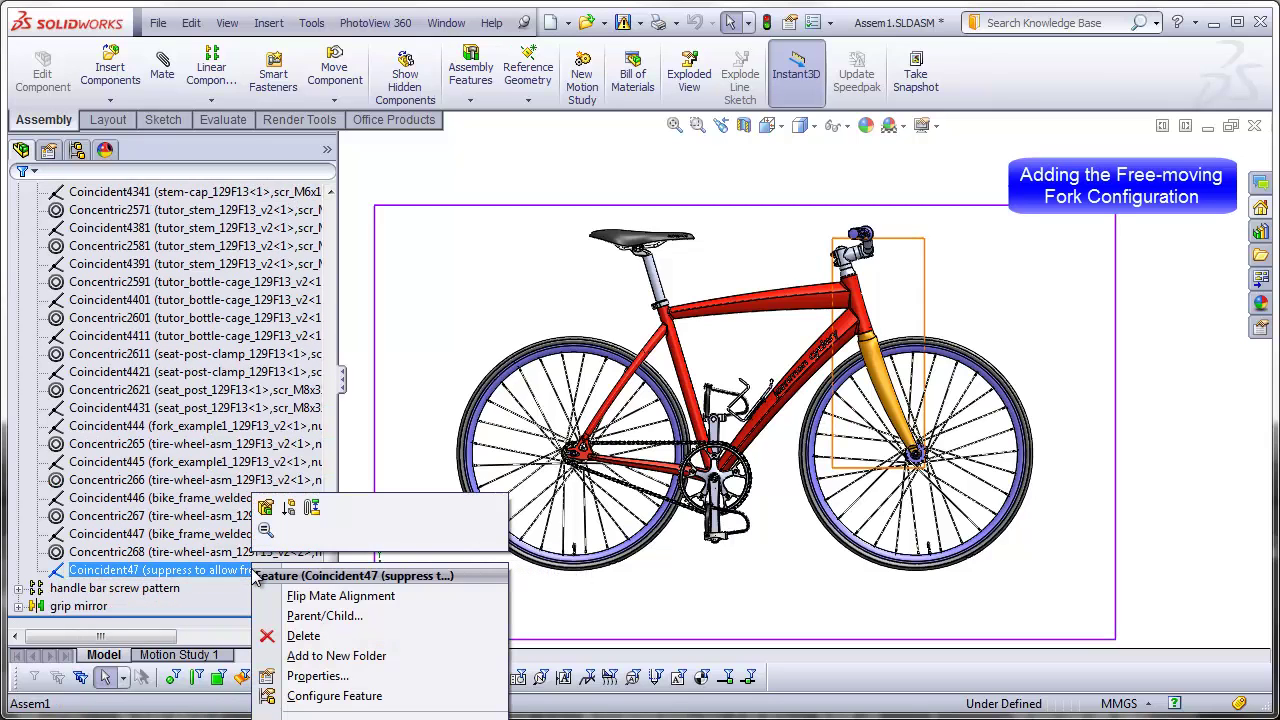
pyautogui.click(290, 510)
pyautogui.click(349, 555)
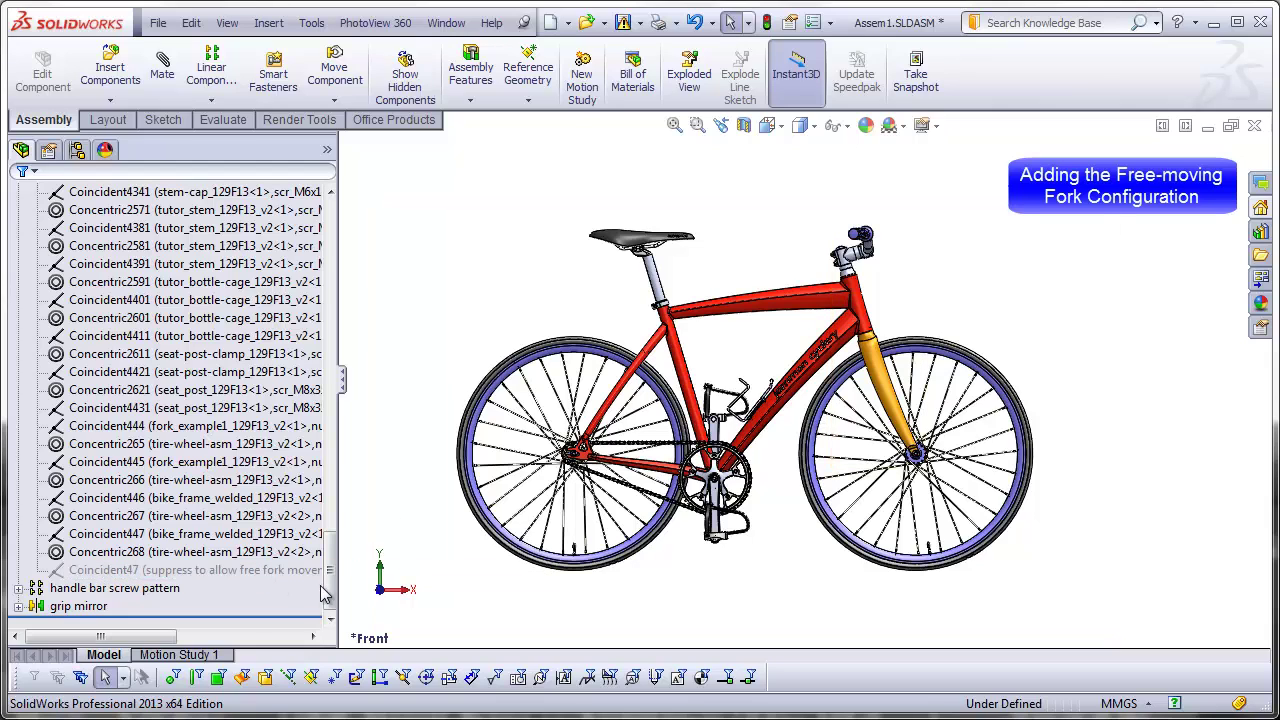
# Collapse the Mates and fork folders and check the Default configuration in ConfigurationManager
pyautogui.moveTo(334, 560); pyautogui.dragTo(350, 320)
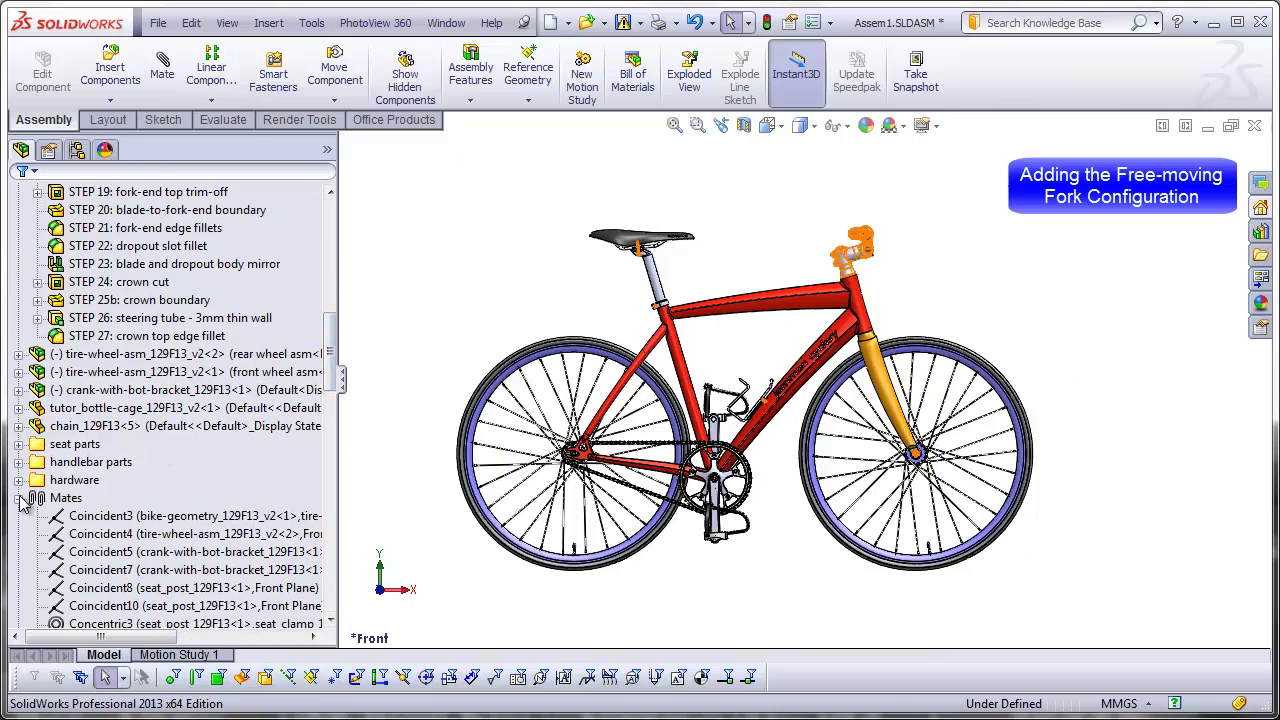
pyautogui.click(18, 498)
pyautogui.moveTo(336, 425); pyautogui.dragTo(340, 268)
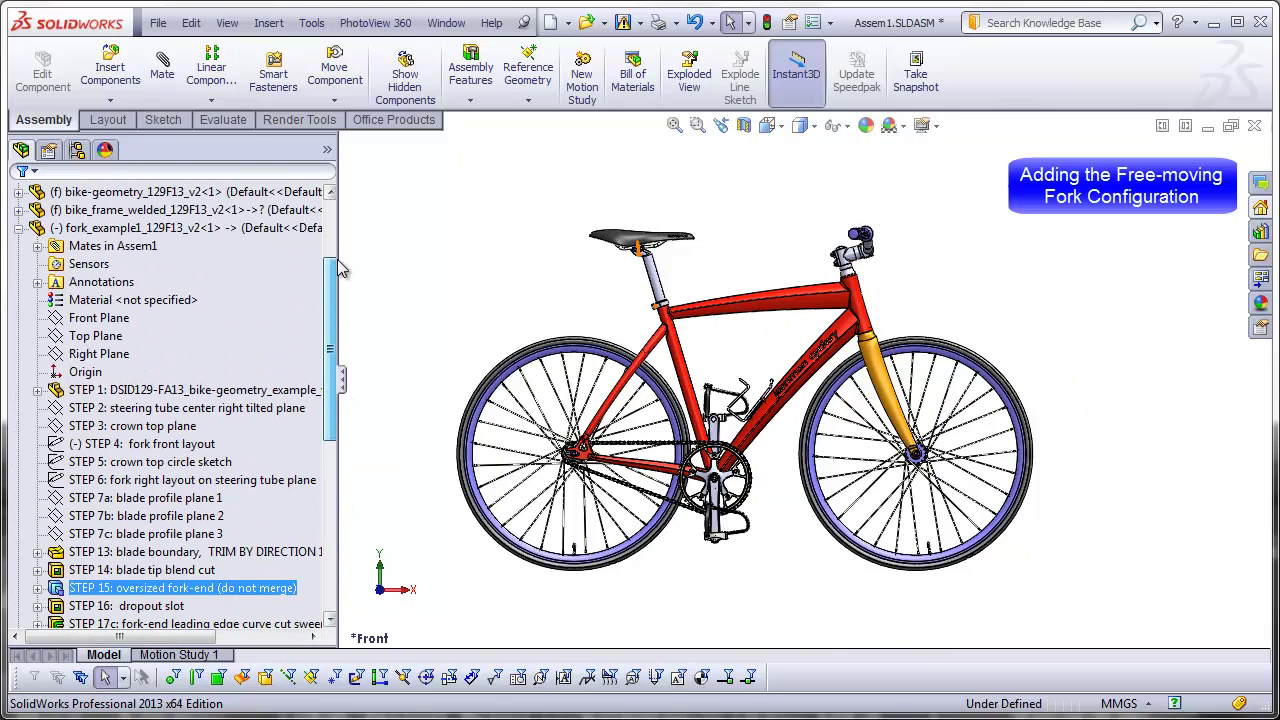
pyautogui.click(18, 228)
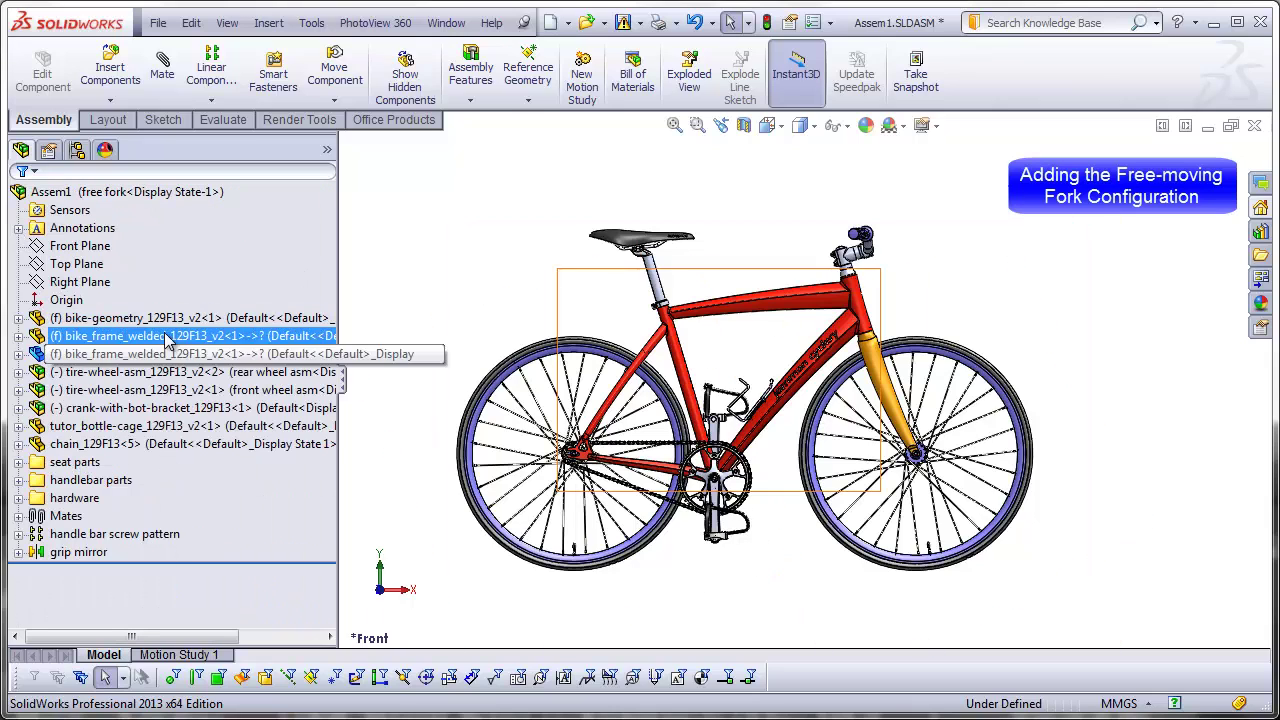
pyautogui.click(77, 150)
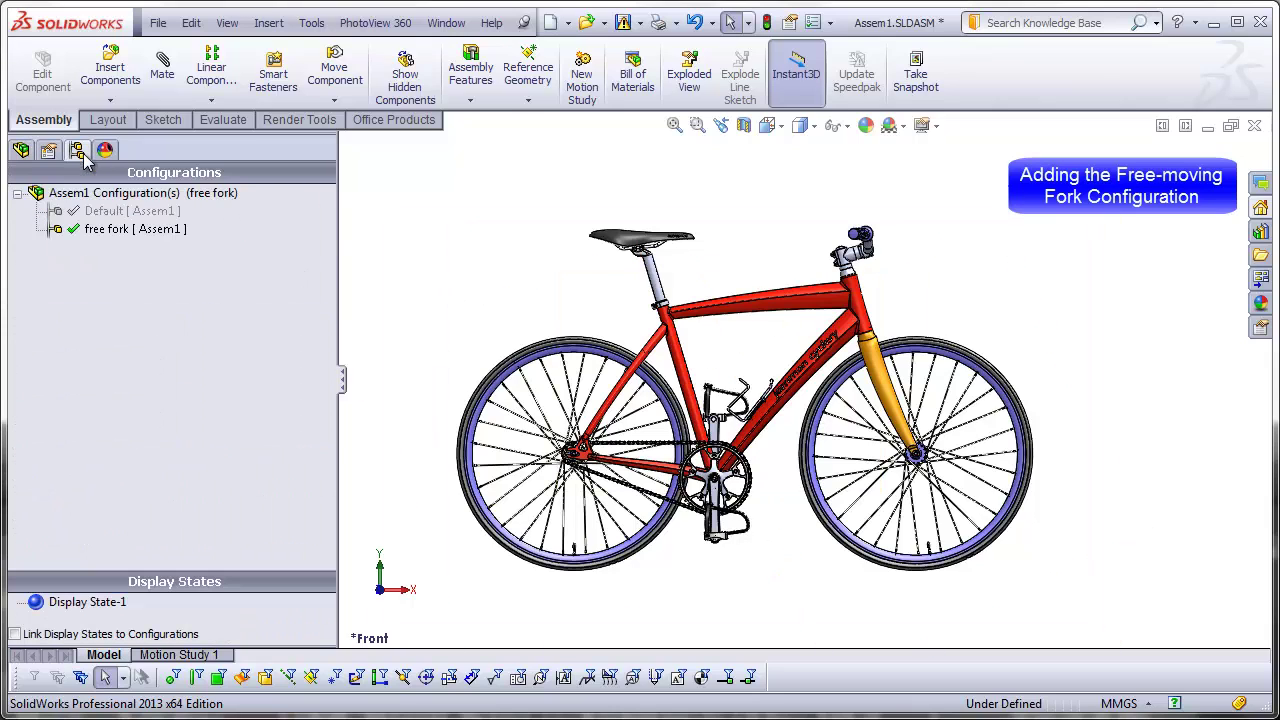
pyautogui.click(115, 229)
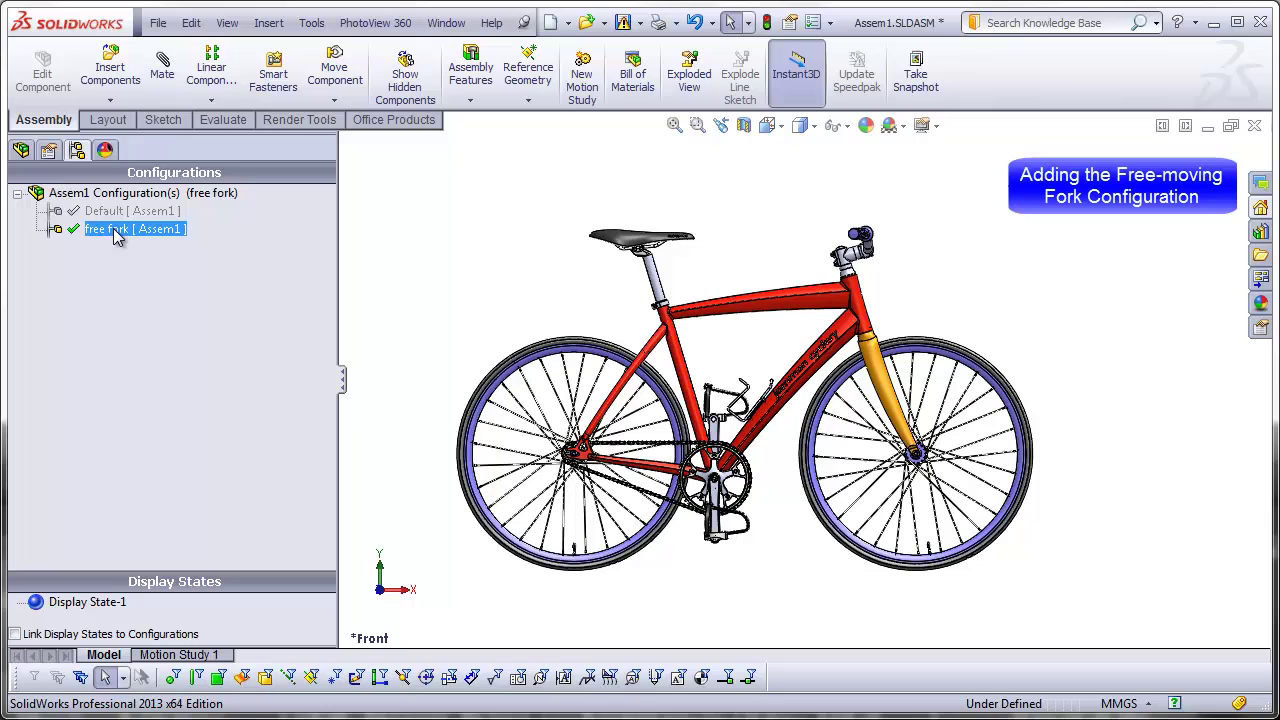
pyautogui.click(21, 150)
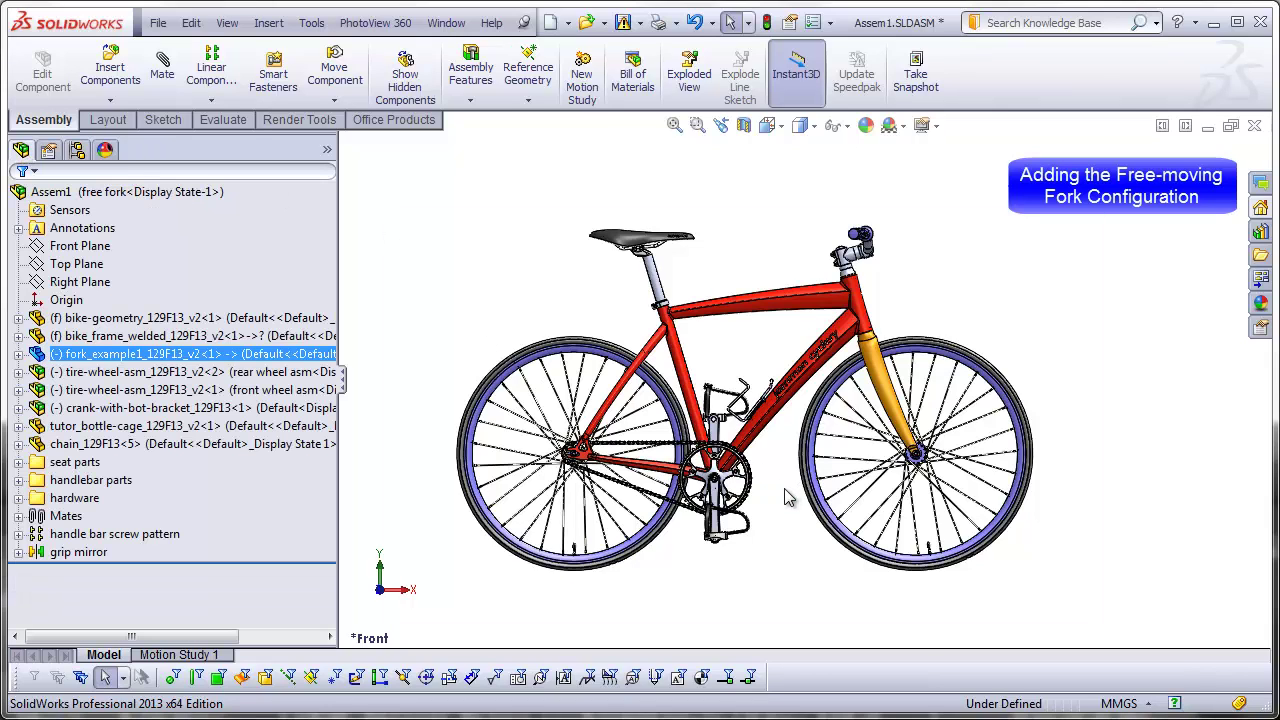